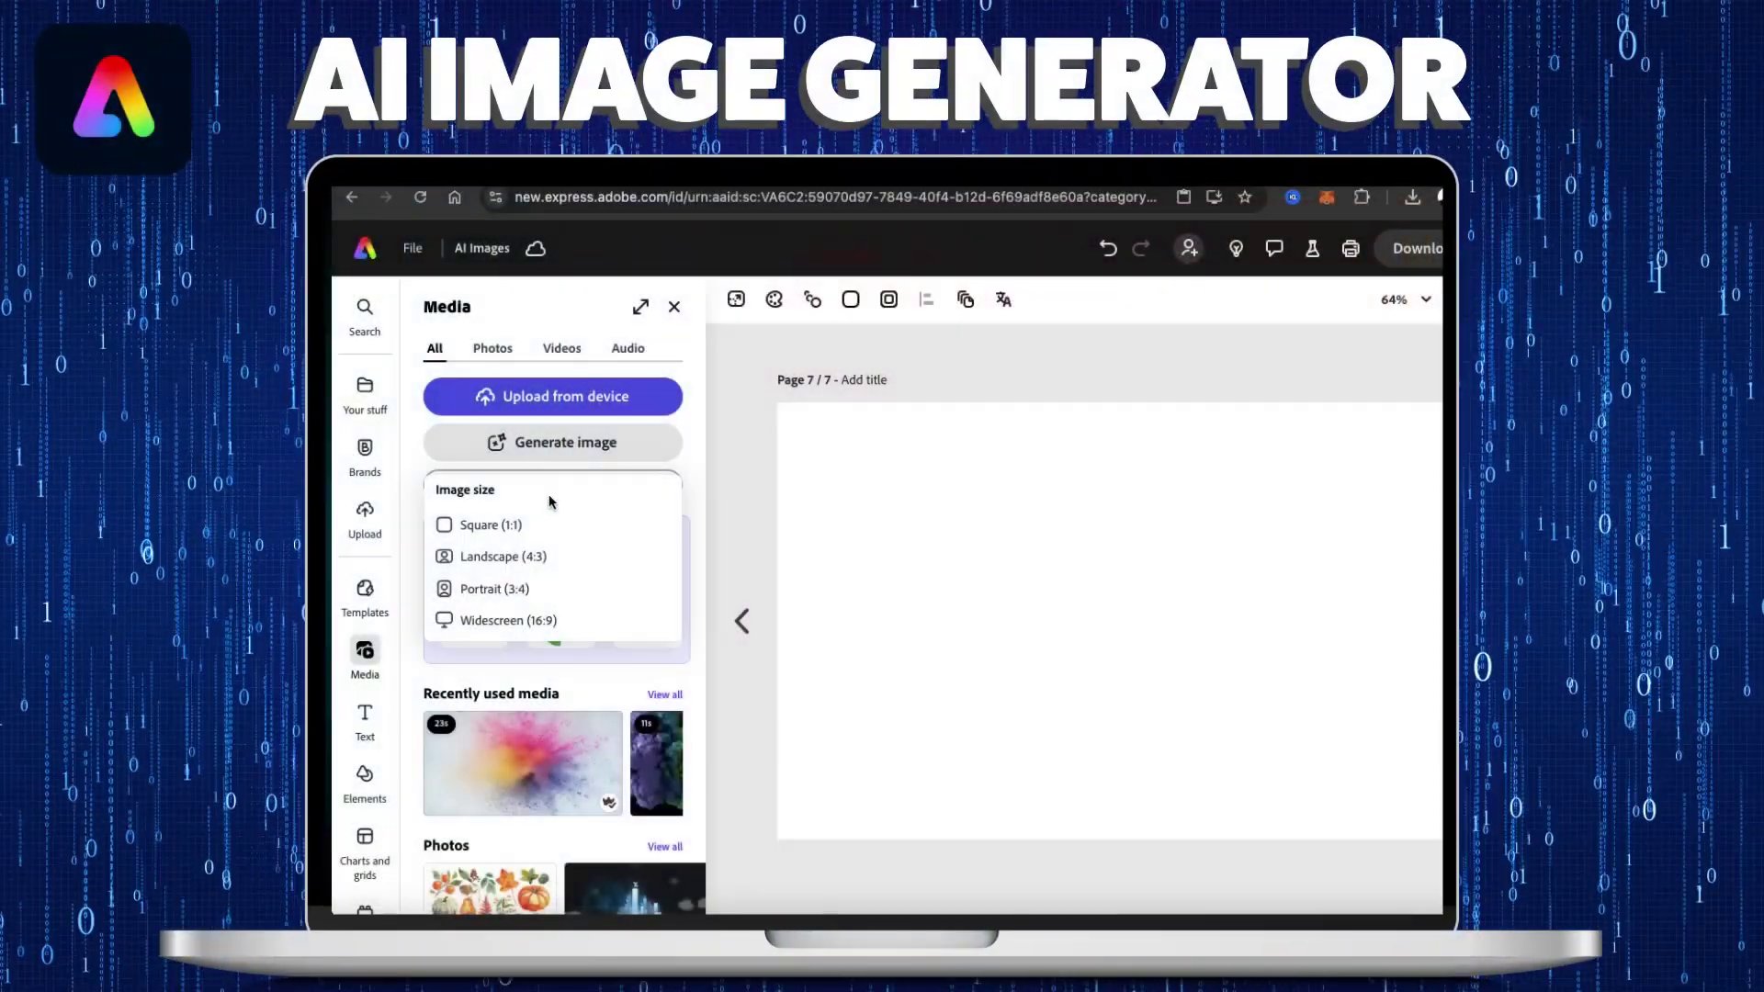
Request a widescreen 16:9 image of a colorful parrot in the Digital art style.
{"action": "left_click", "coordinate": [509, 620]}
{"action": "type", "text": "Colorful parrot flying over a beautiful rain"}
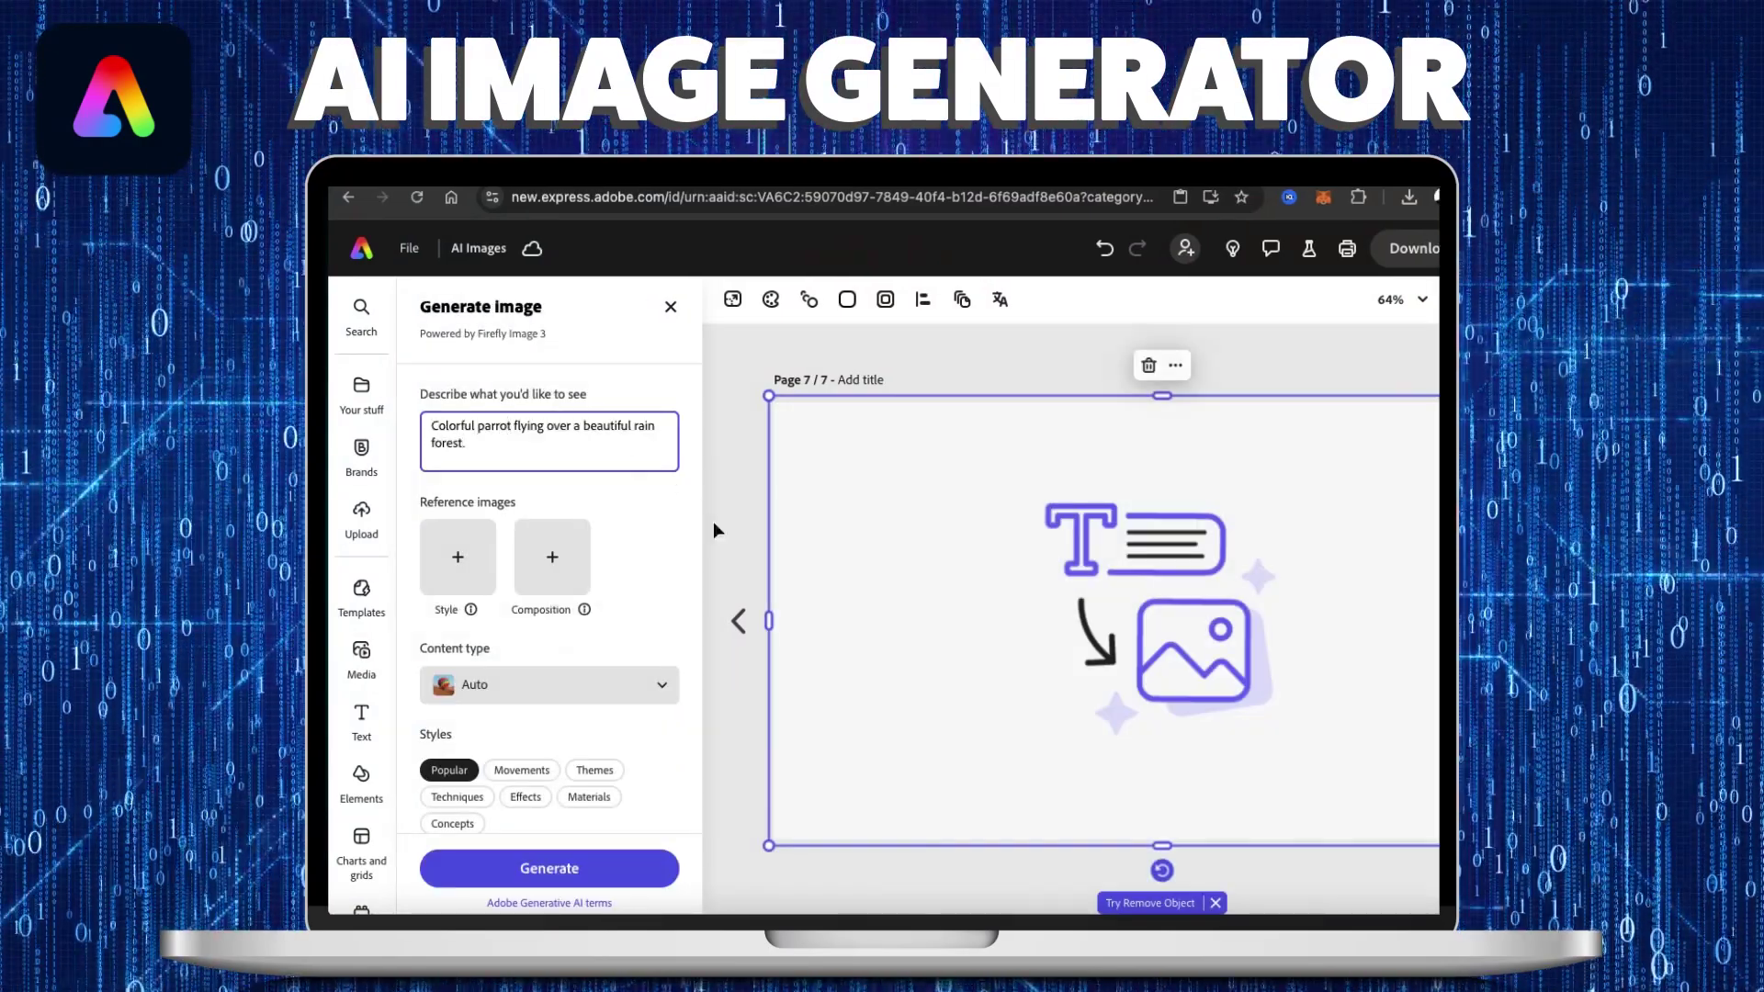
{"action": "scroll", "coordinate": [664, 591], "scroll_direction": "down", "scroll_amount": 5}
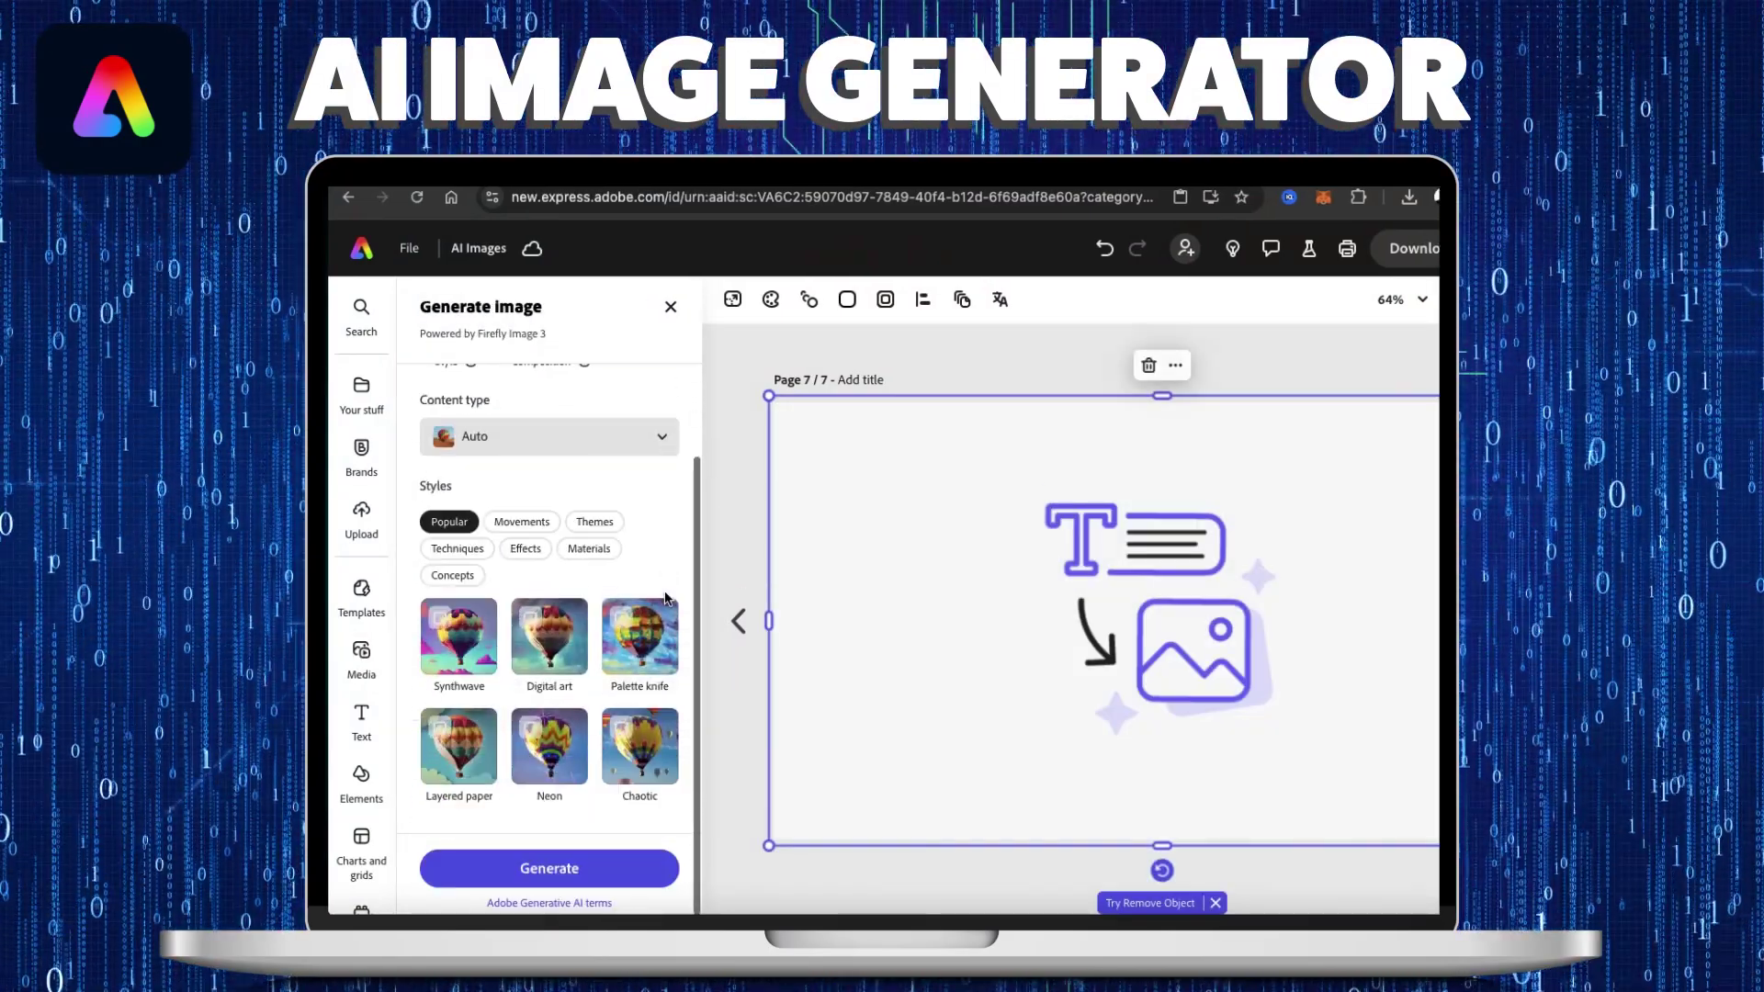
{"action": "left_click", "coordinate": [537, 630]}
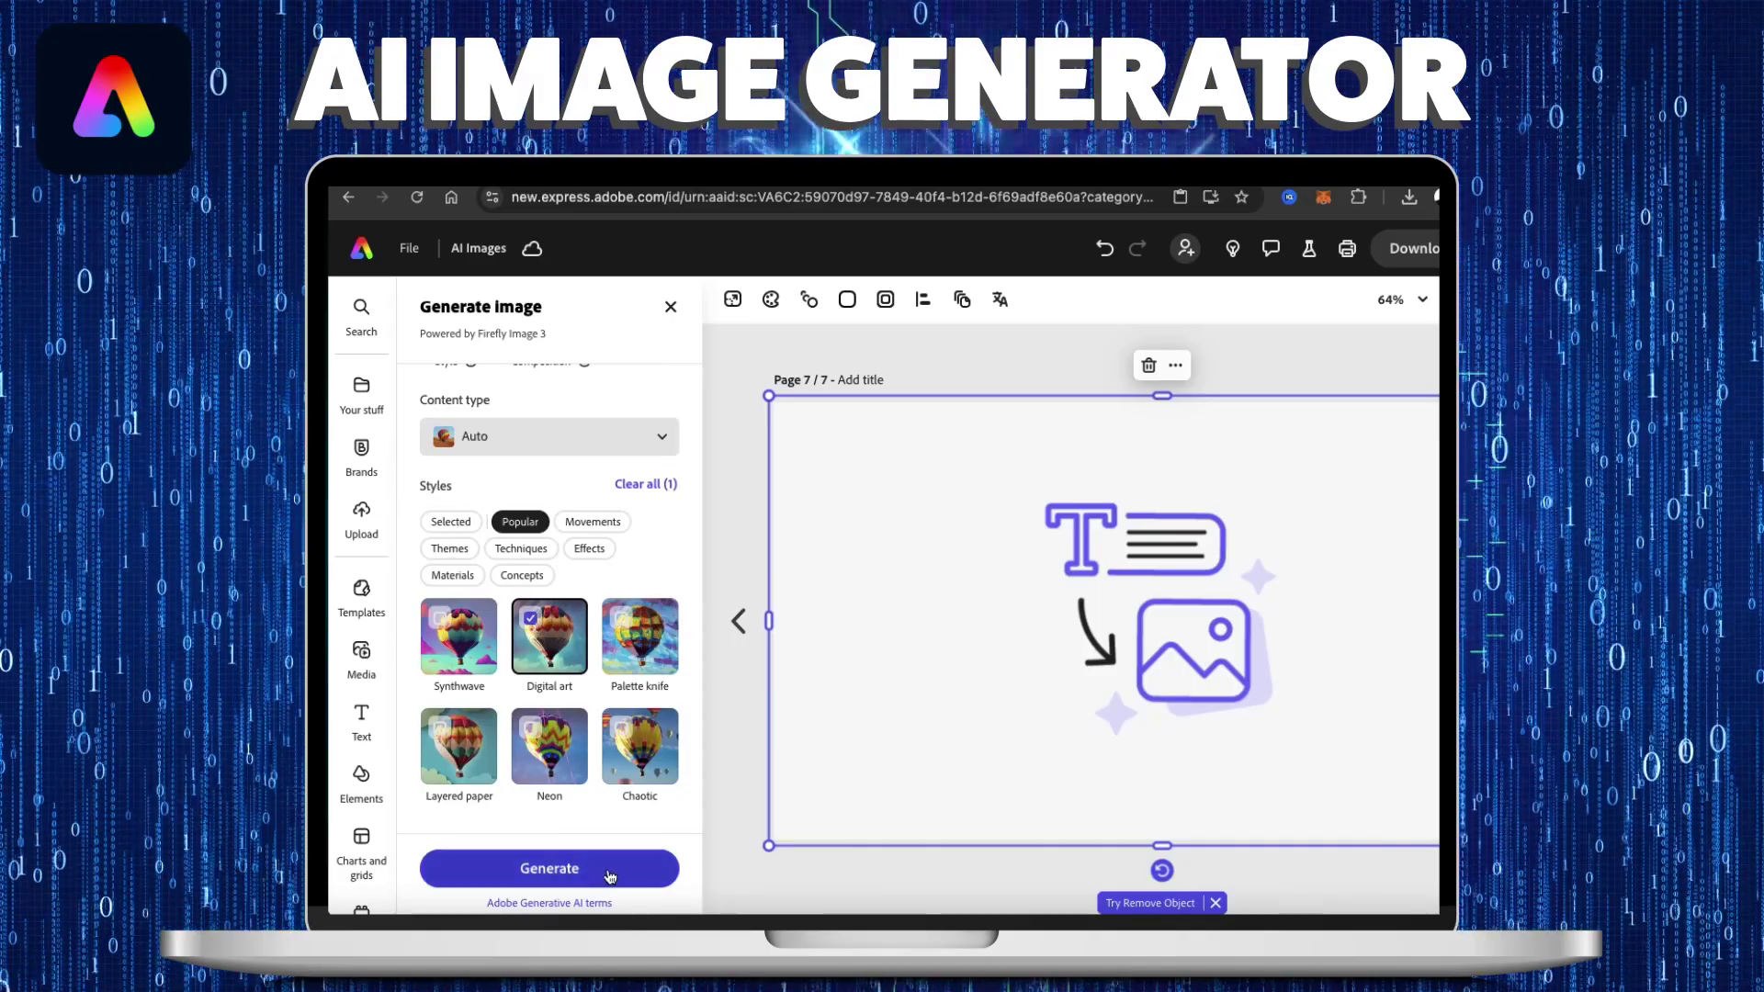
Generate the parrot images and place the third result on page 7.
{"action": "left_click", "coordinate": [551, 868]}
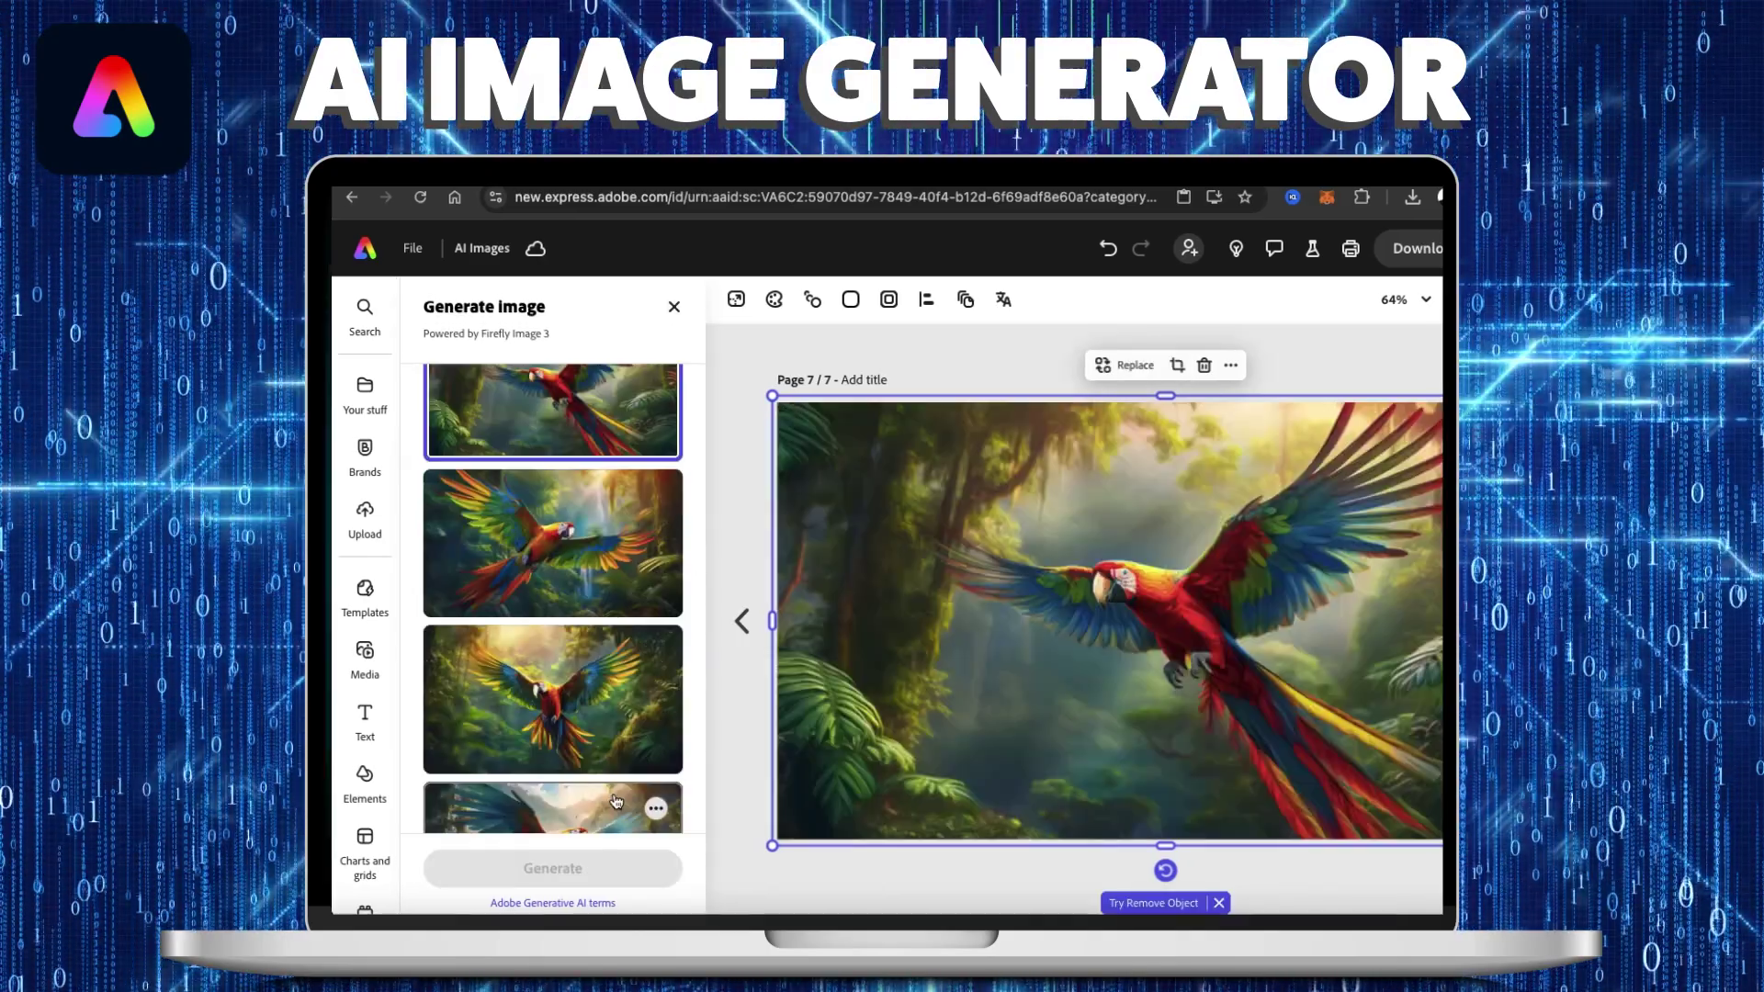
{"action": "scroll", "coordinate": [616, 801], "scroll_direction": "up", "scroll_amount": 2}
{"action": "left_click", "coordinate": [586, 629]}
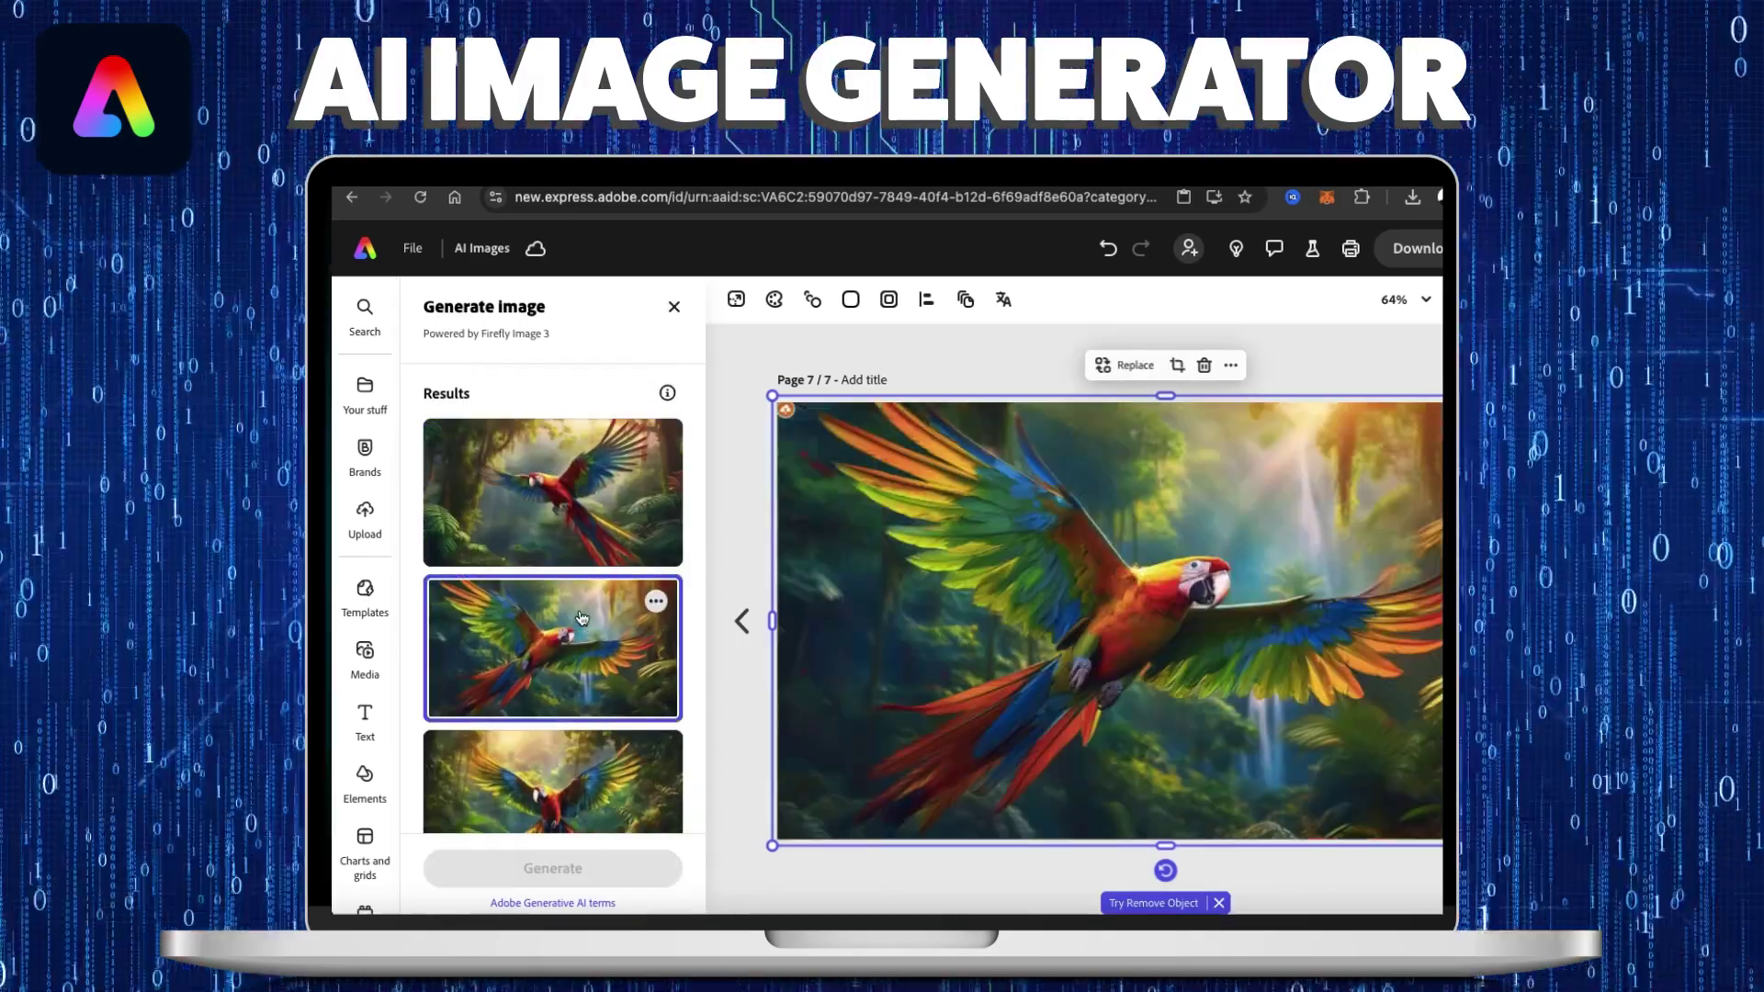
{"action": "scroll", "coordinate": [588, 629], "scroll_direction": "down", "scroll_amount": 2}
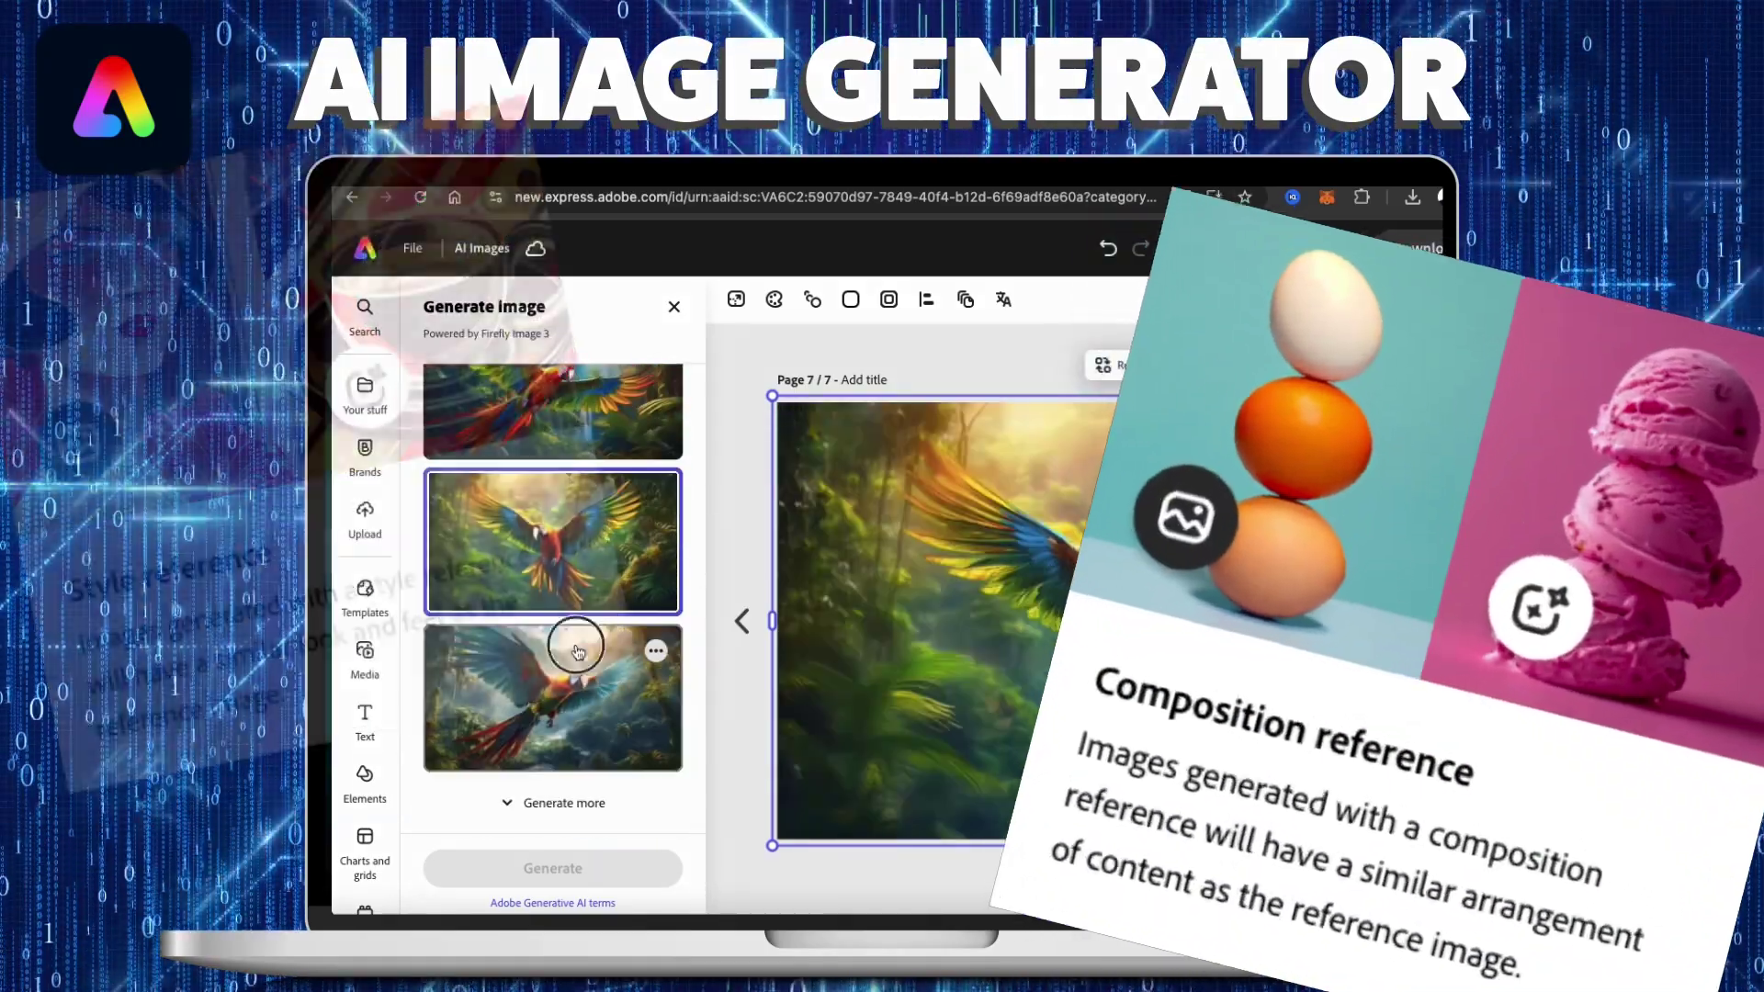
{"action": "left_click", "coordinate": [579, 650]}
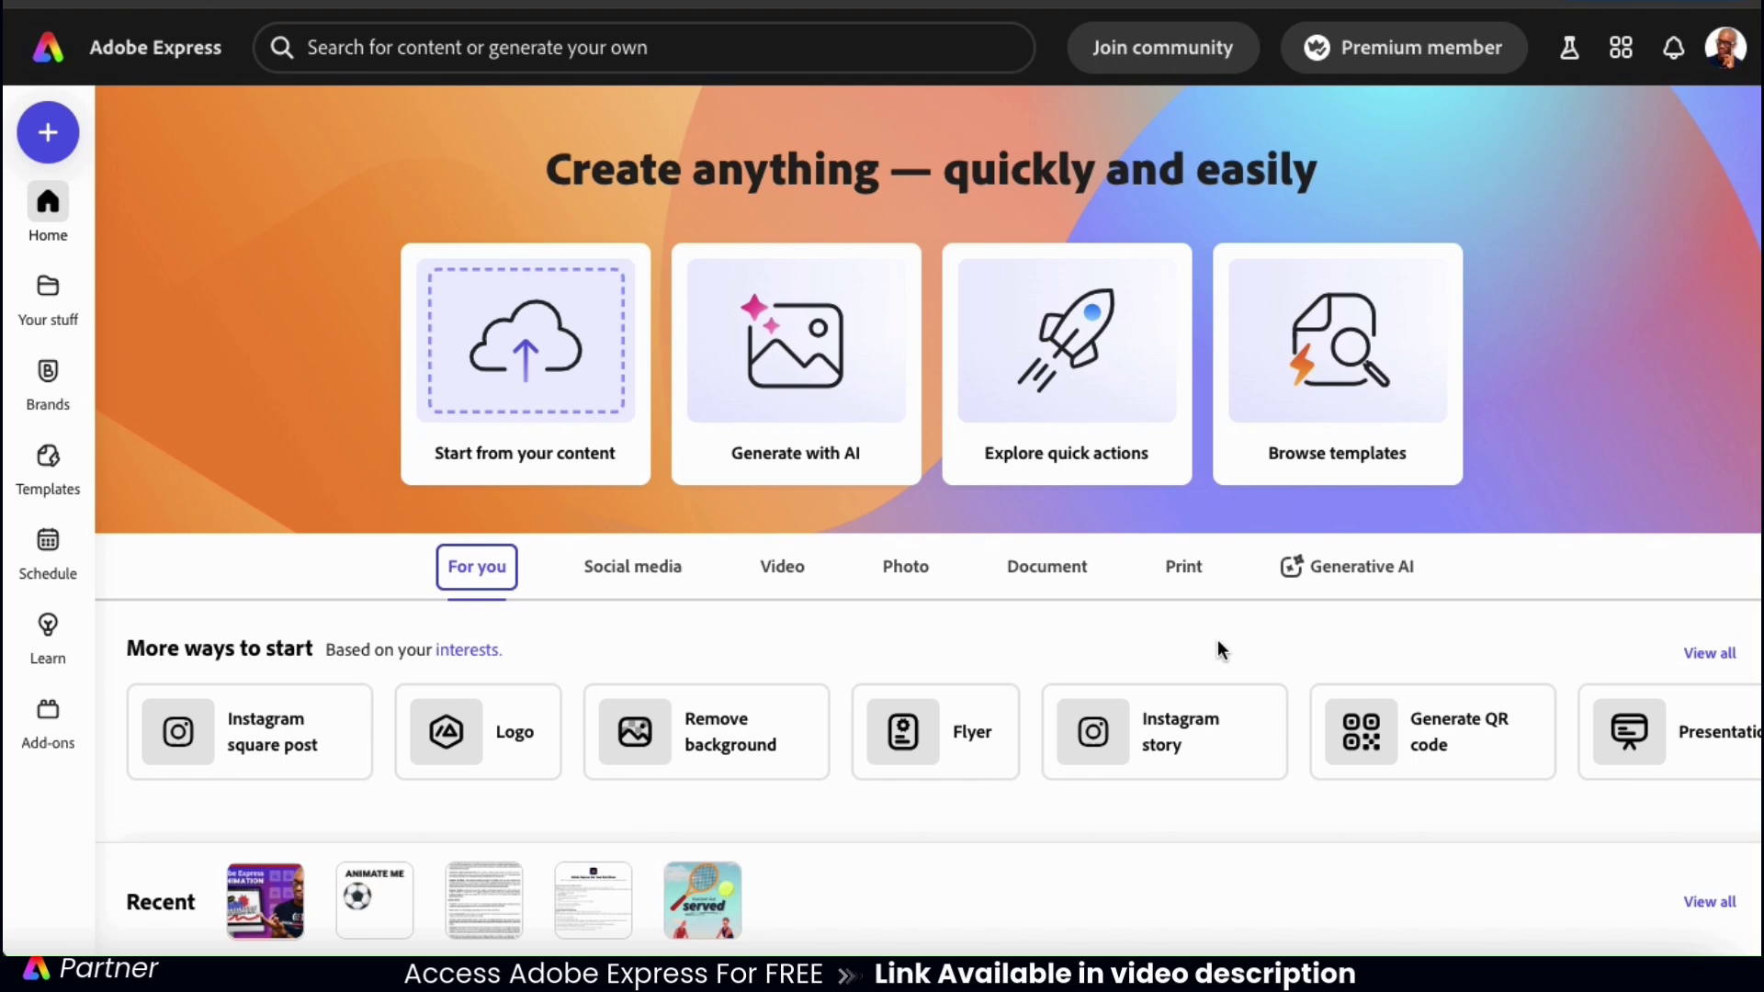
Open a blank YouTube thumbnail design from the Social media formats.
{"action": "left_click", "coordinate": [649, 575]}
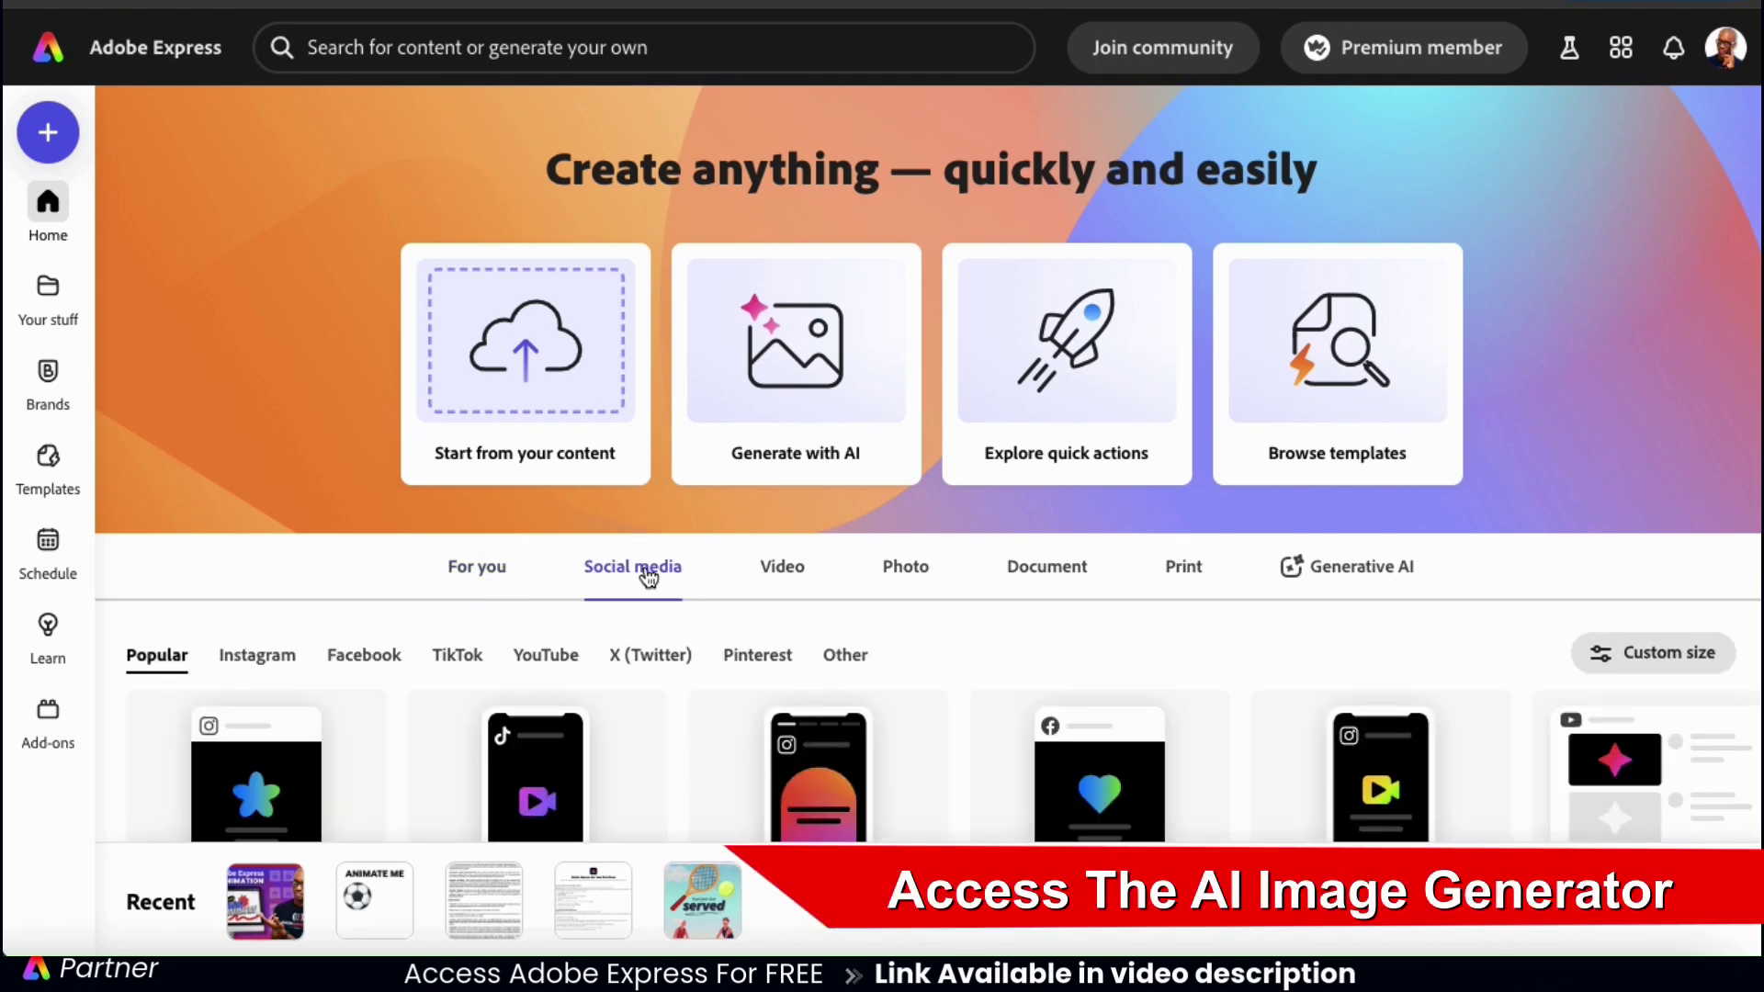
{"action": "scroll", "coordinate": [719, 698], "scroll_direction": "down", "scroll_amount": 2}
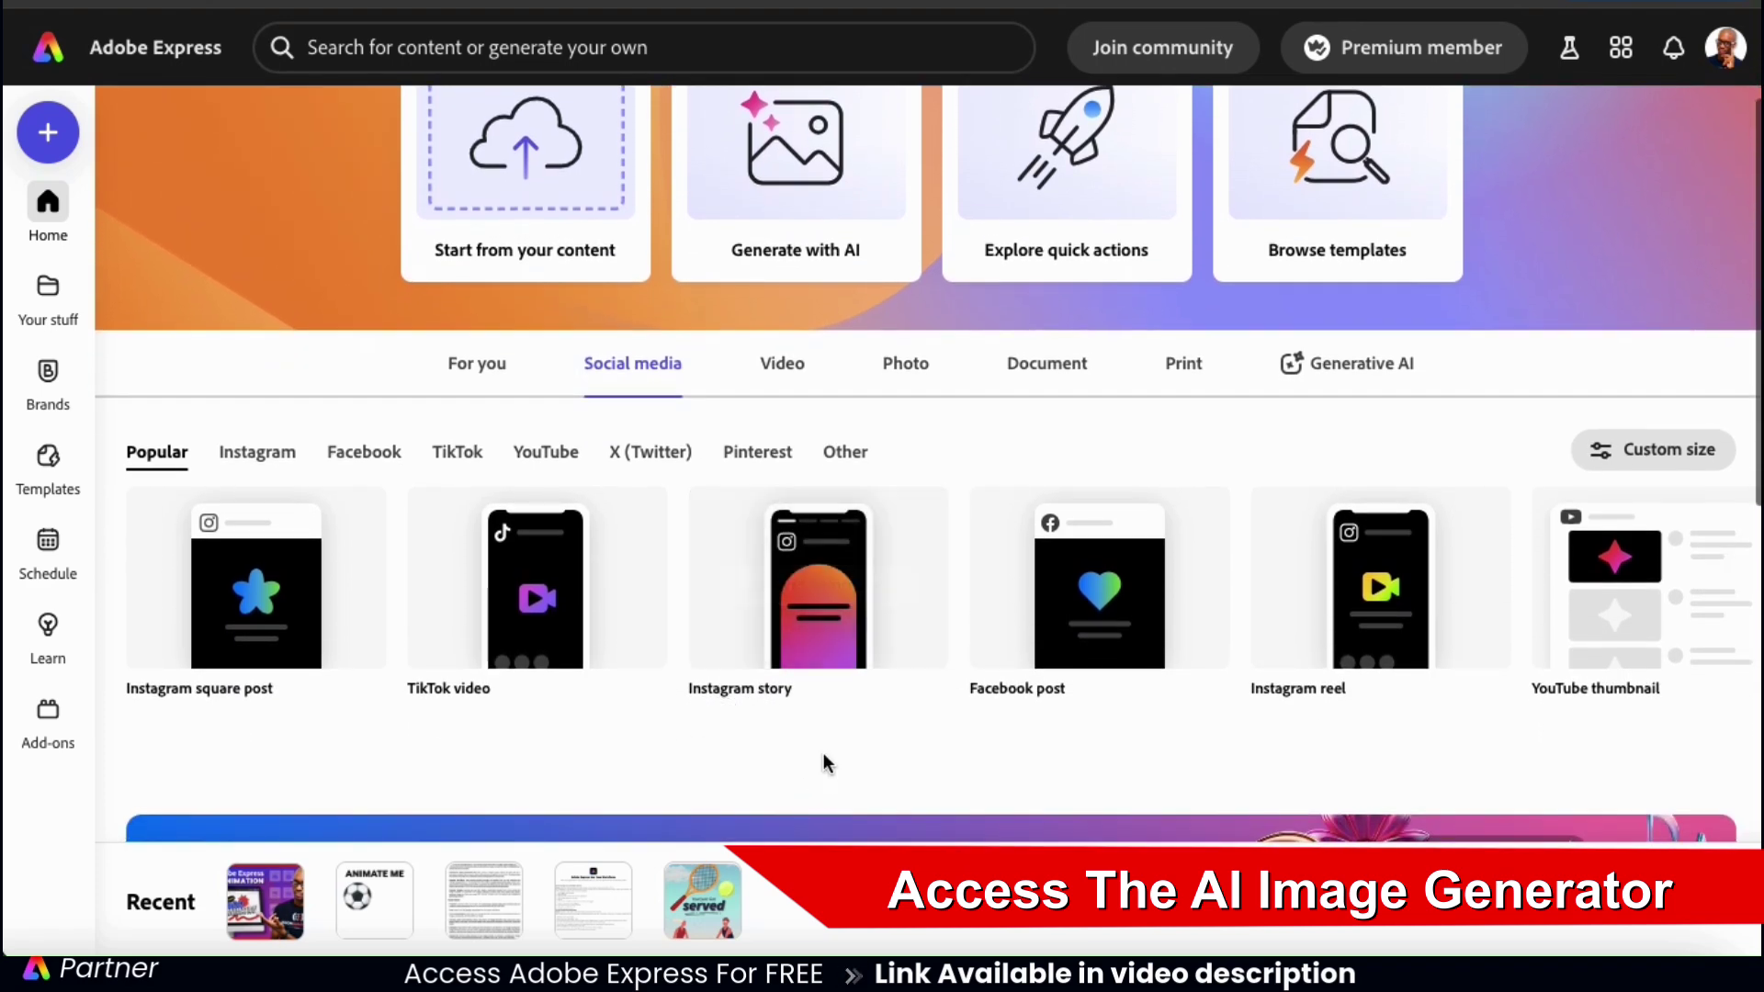
{"action": "mouse_move", "coordinate": [1640, 632]}
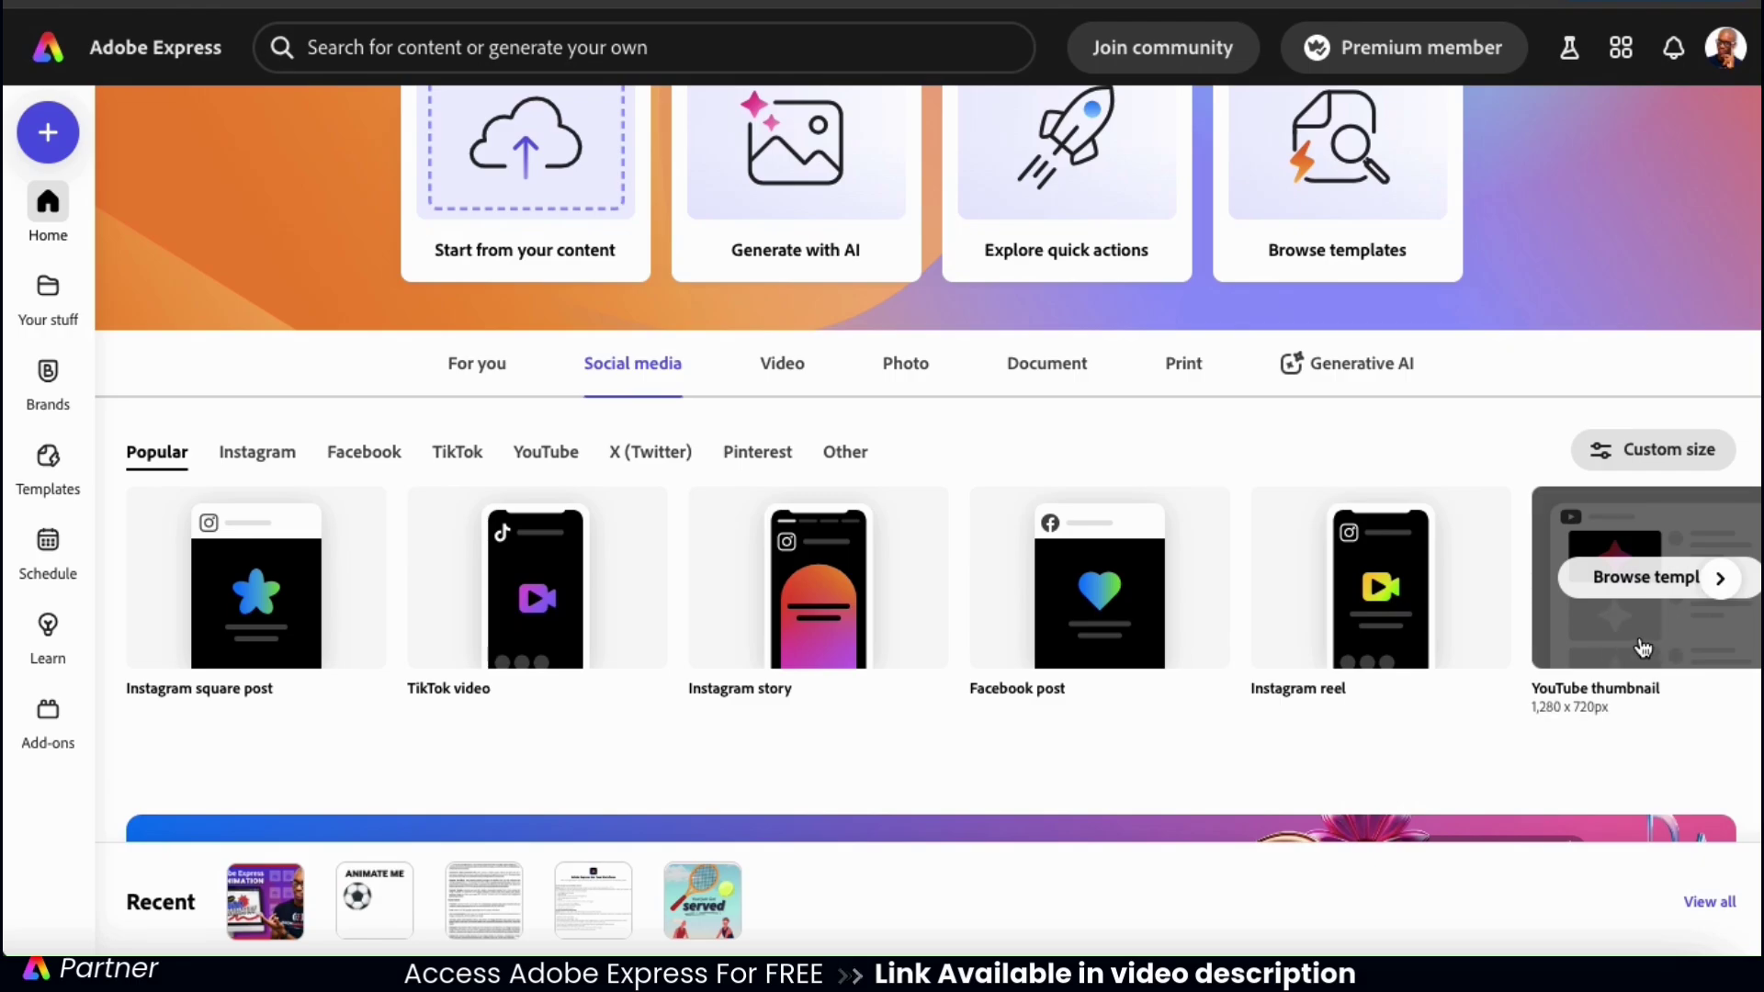
{"action": "left_click", "coordinate": [1643, 647]}
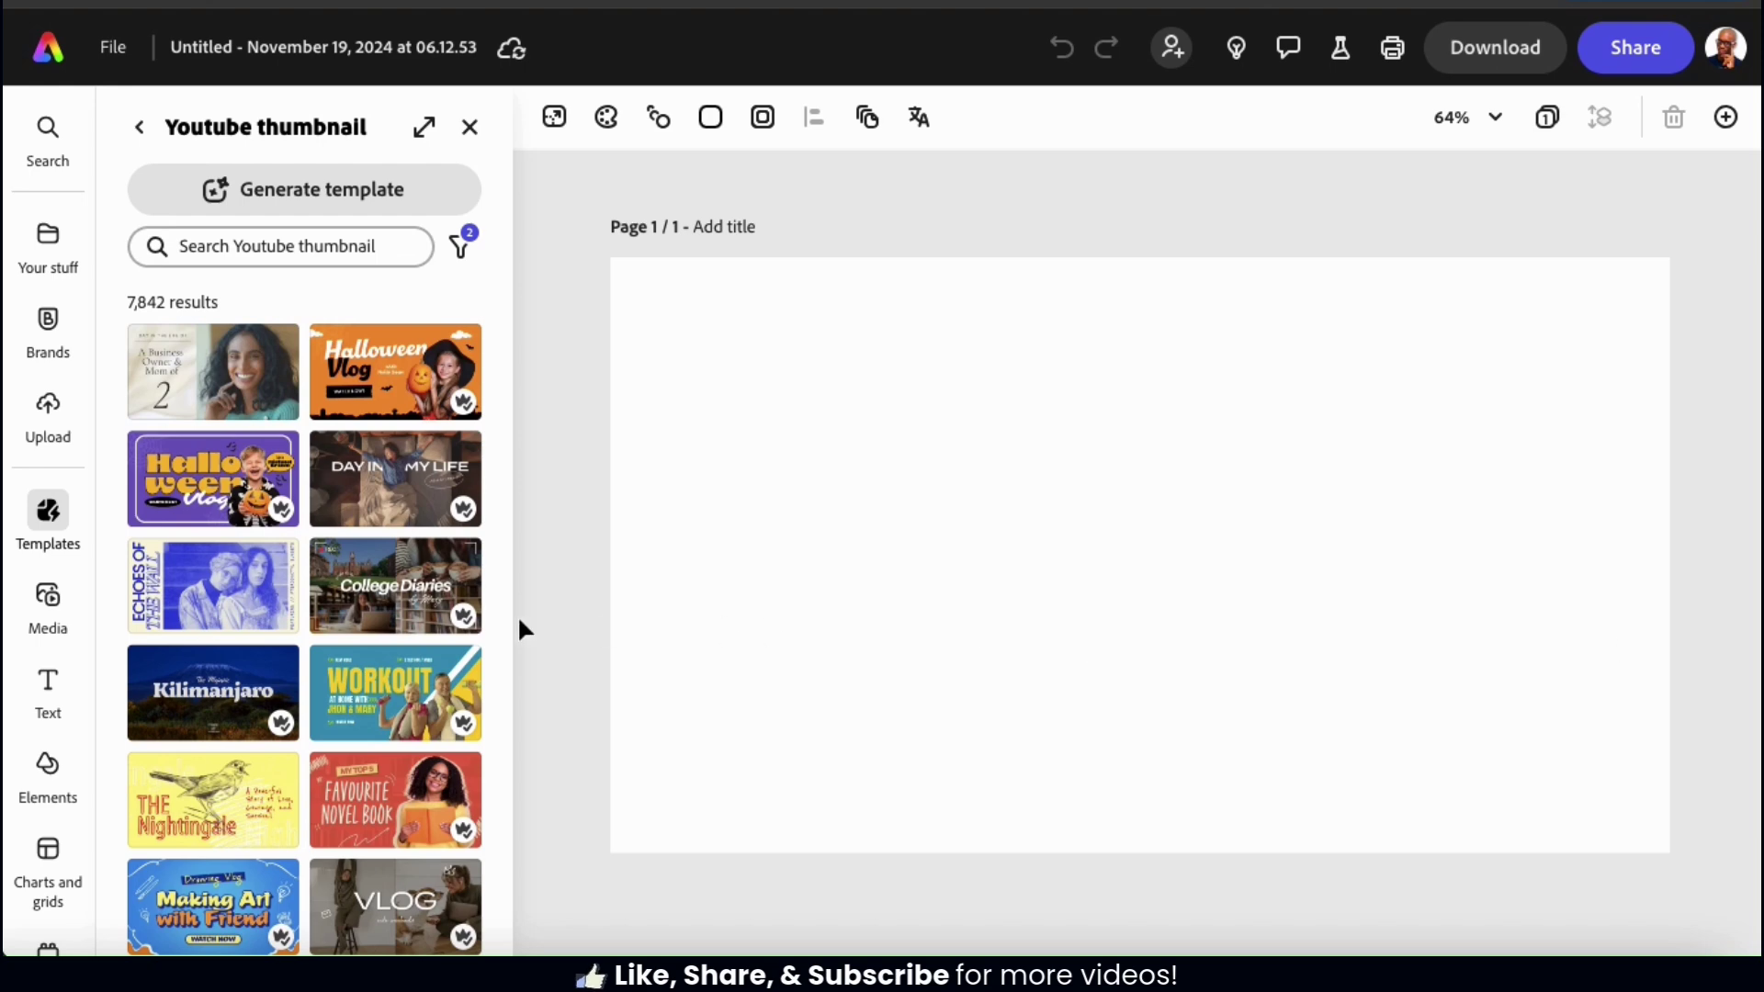
Start a Media > Generate image and choose the Widescreen (16:9) size.
{"action": "mouse_move", "coordinate": [57, 617]}
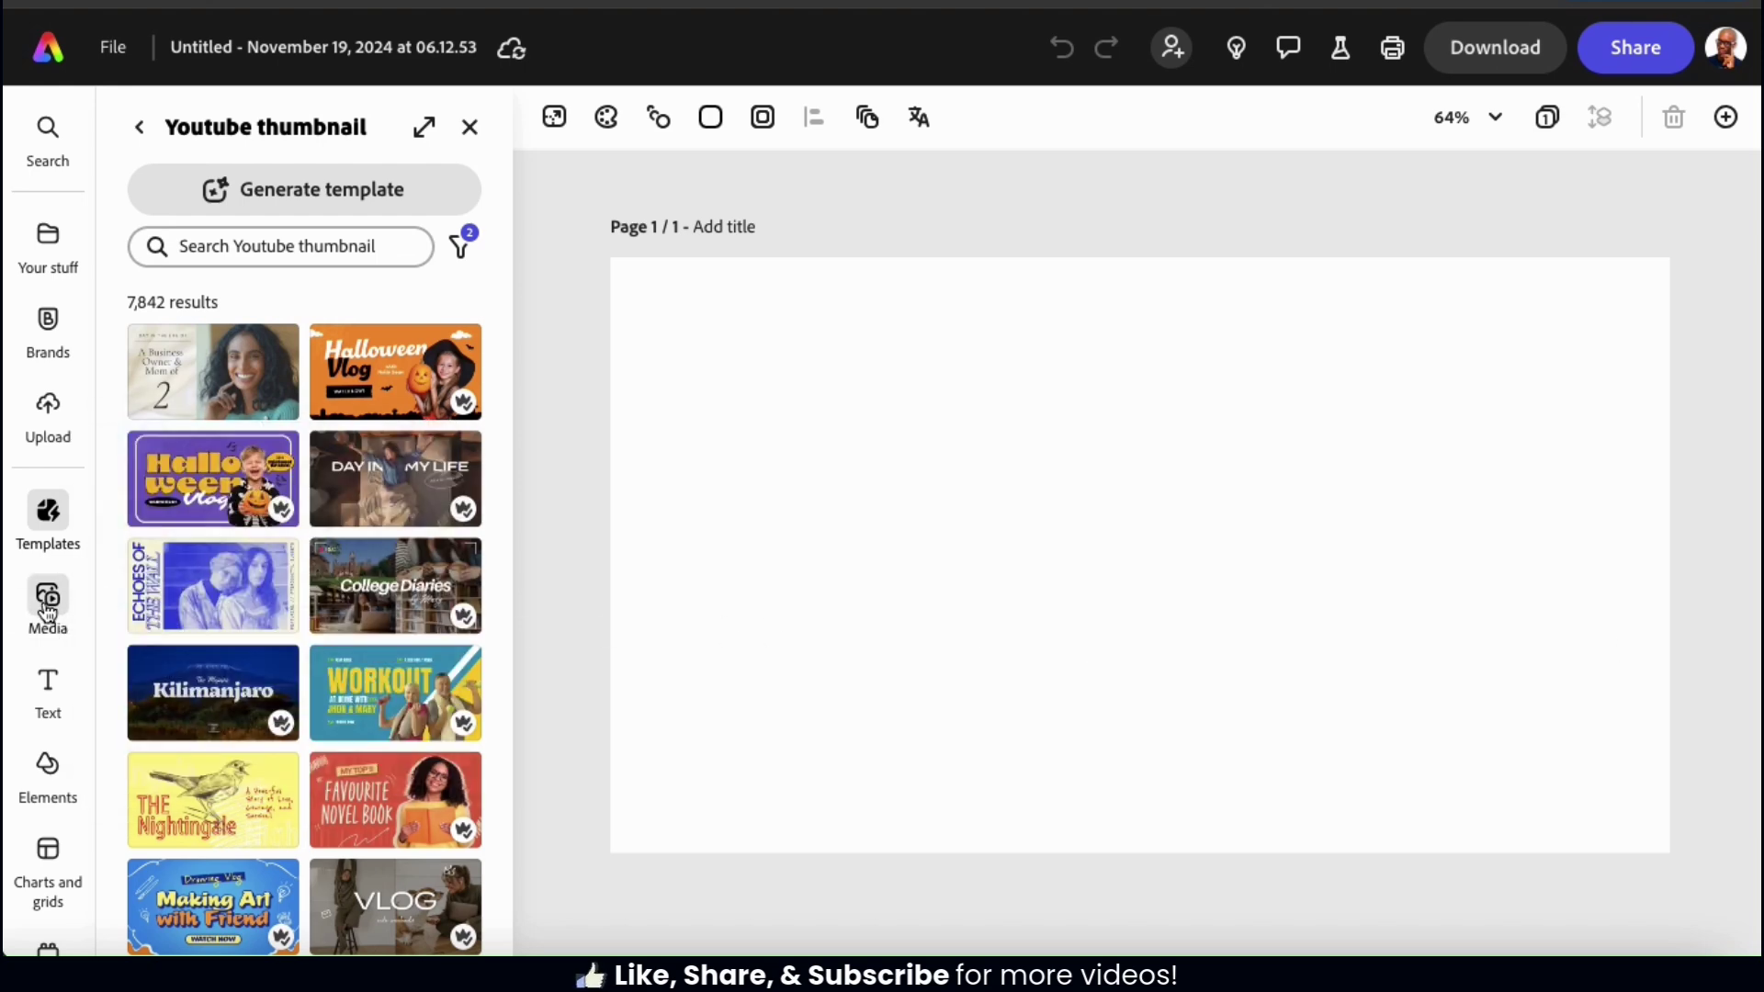
{"action": "left_click", "coordinate": [48, 614]}
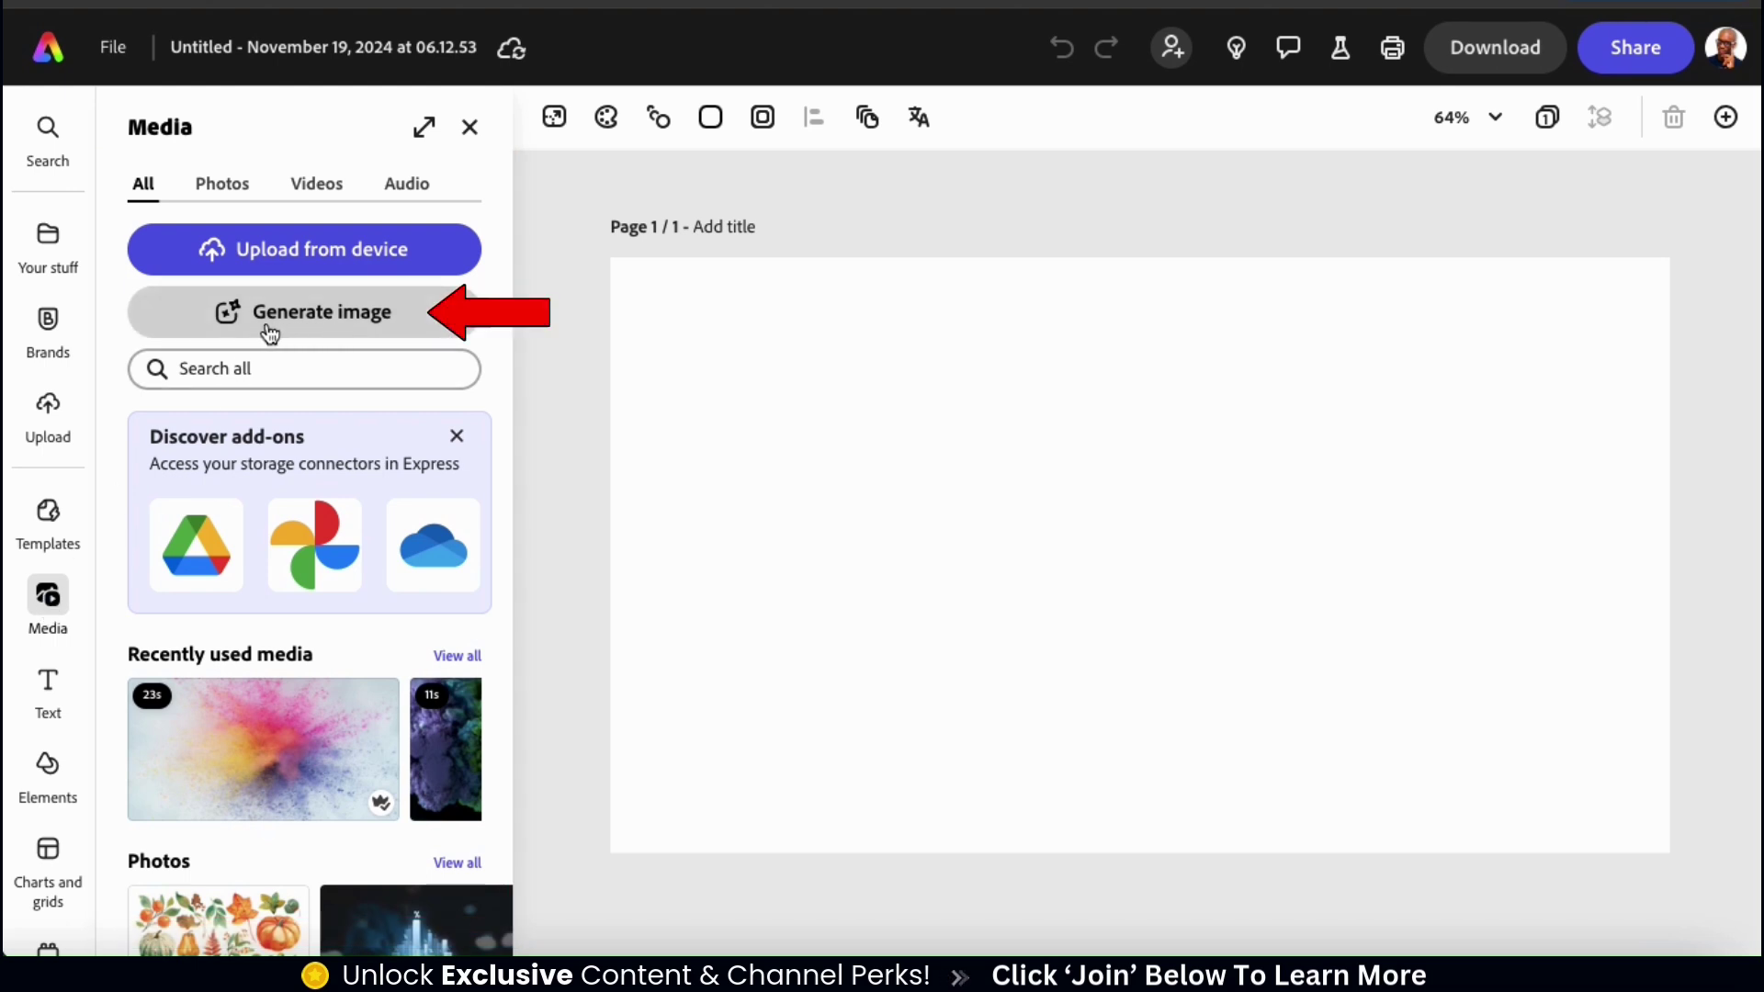
{"action": "left_click", "coordinate": [311, 339]}
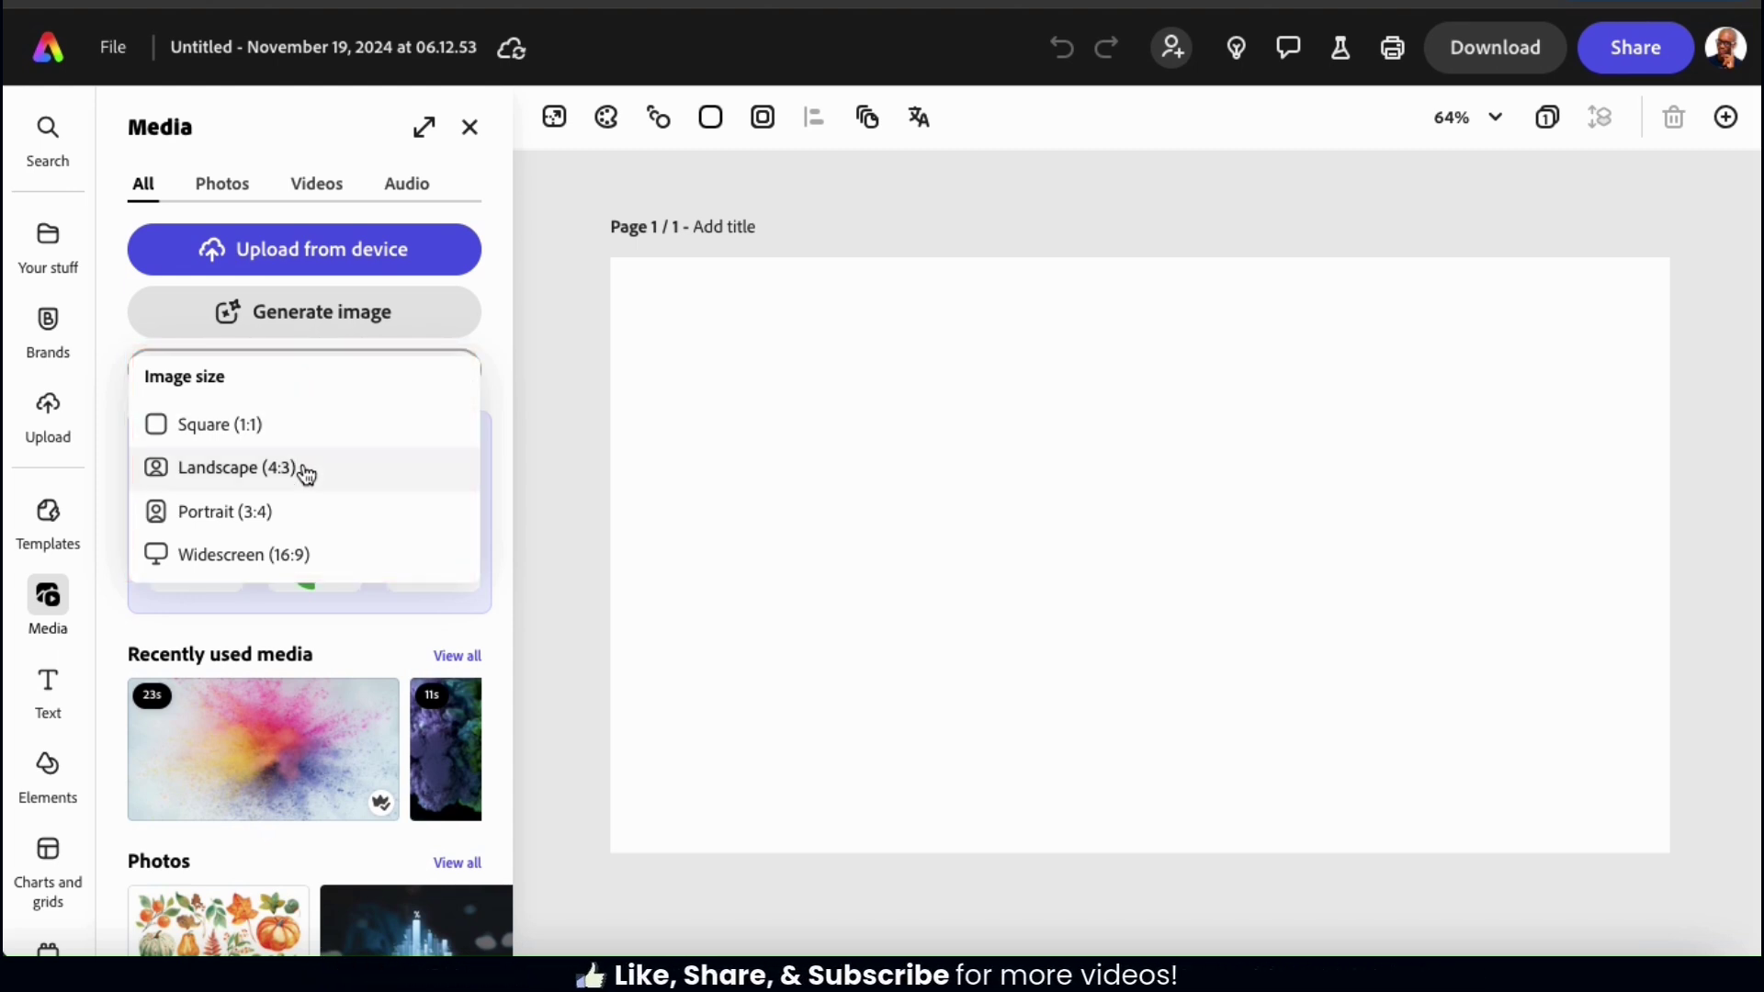
{"action": "left_click", "coordinate": [224, 561]}
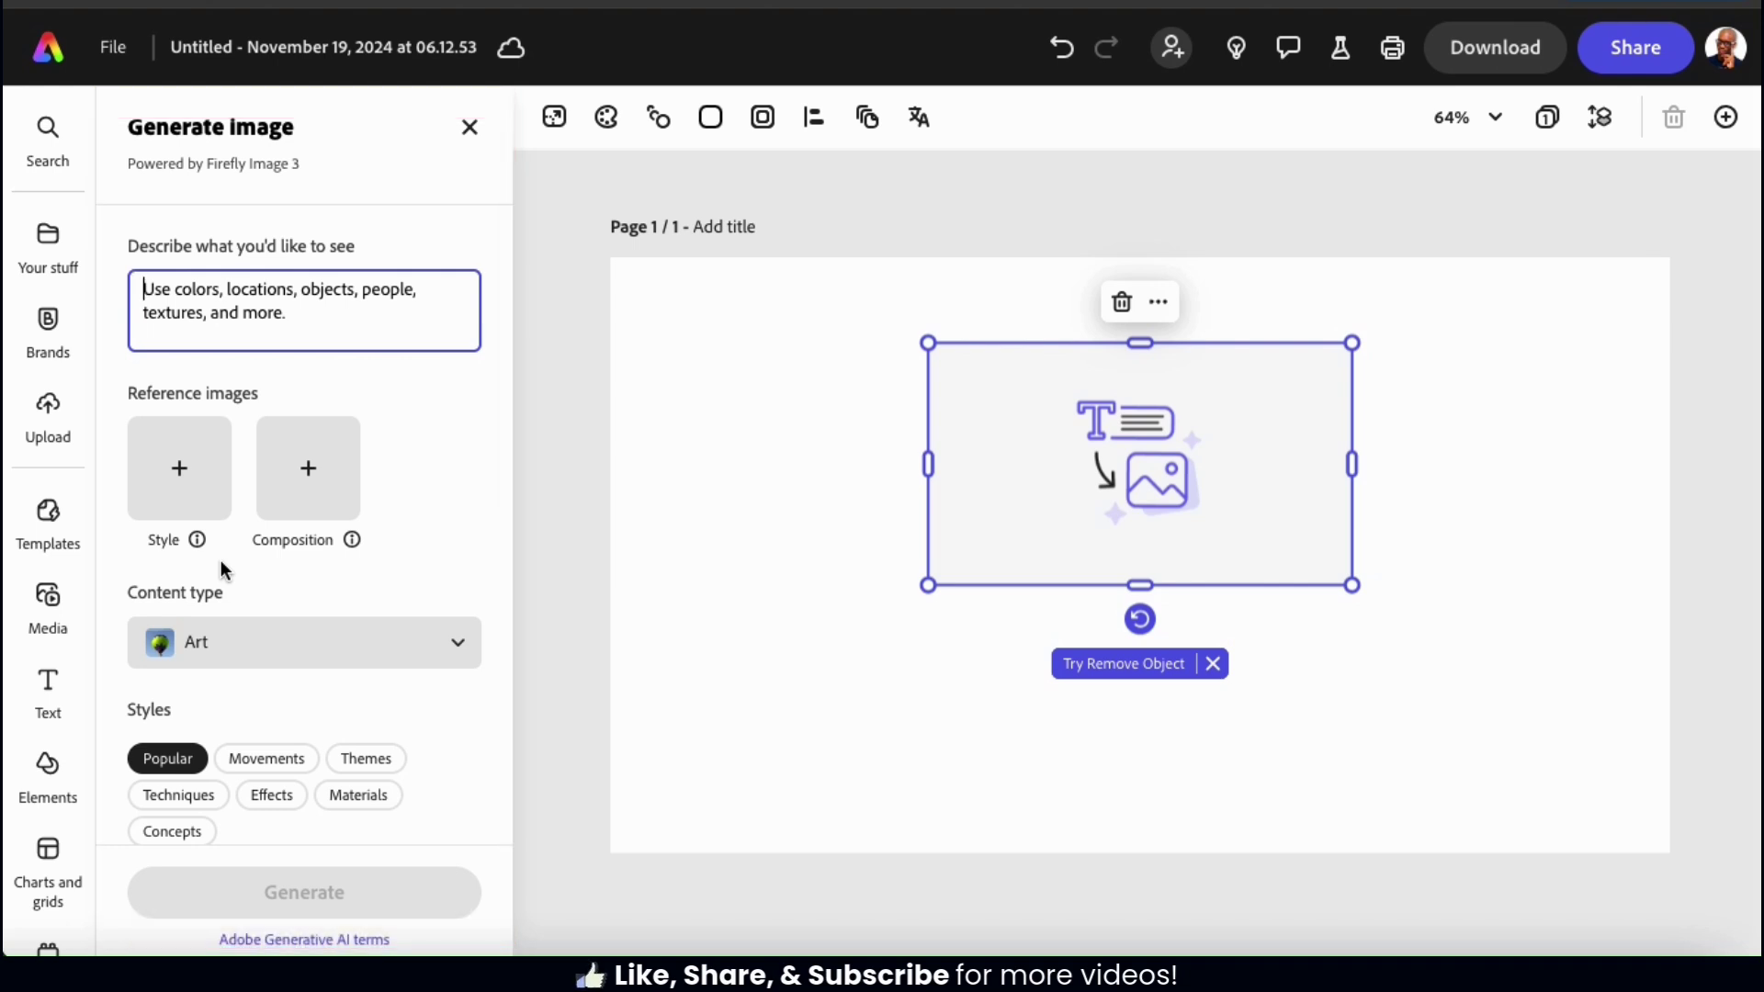
Enlarge the 16:9 placeholder by its corners and centre it on the thumbnail page.
{"action": "left_click_drag", "start_coordinate": [928, 585], "coordinate": [656, 741]}
{"action": "left_click_drag", "start_coordinate": [1352, 740], "coordinate": [1602, 842]}
{"action": "left_click_drag", "start_coordinate": [1386, 612], "coordinate": [1380, 567]}
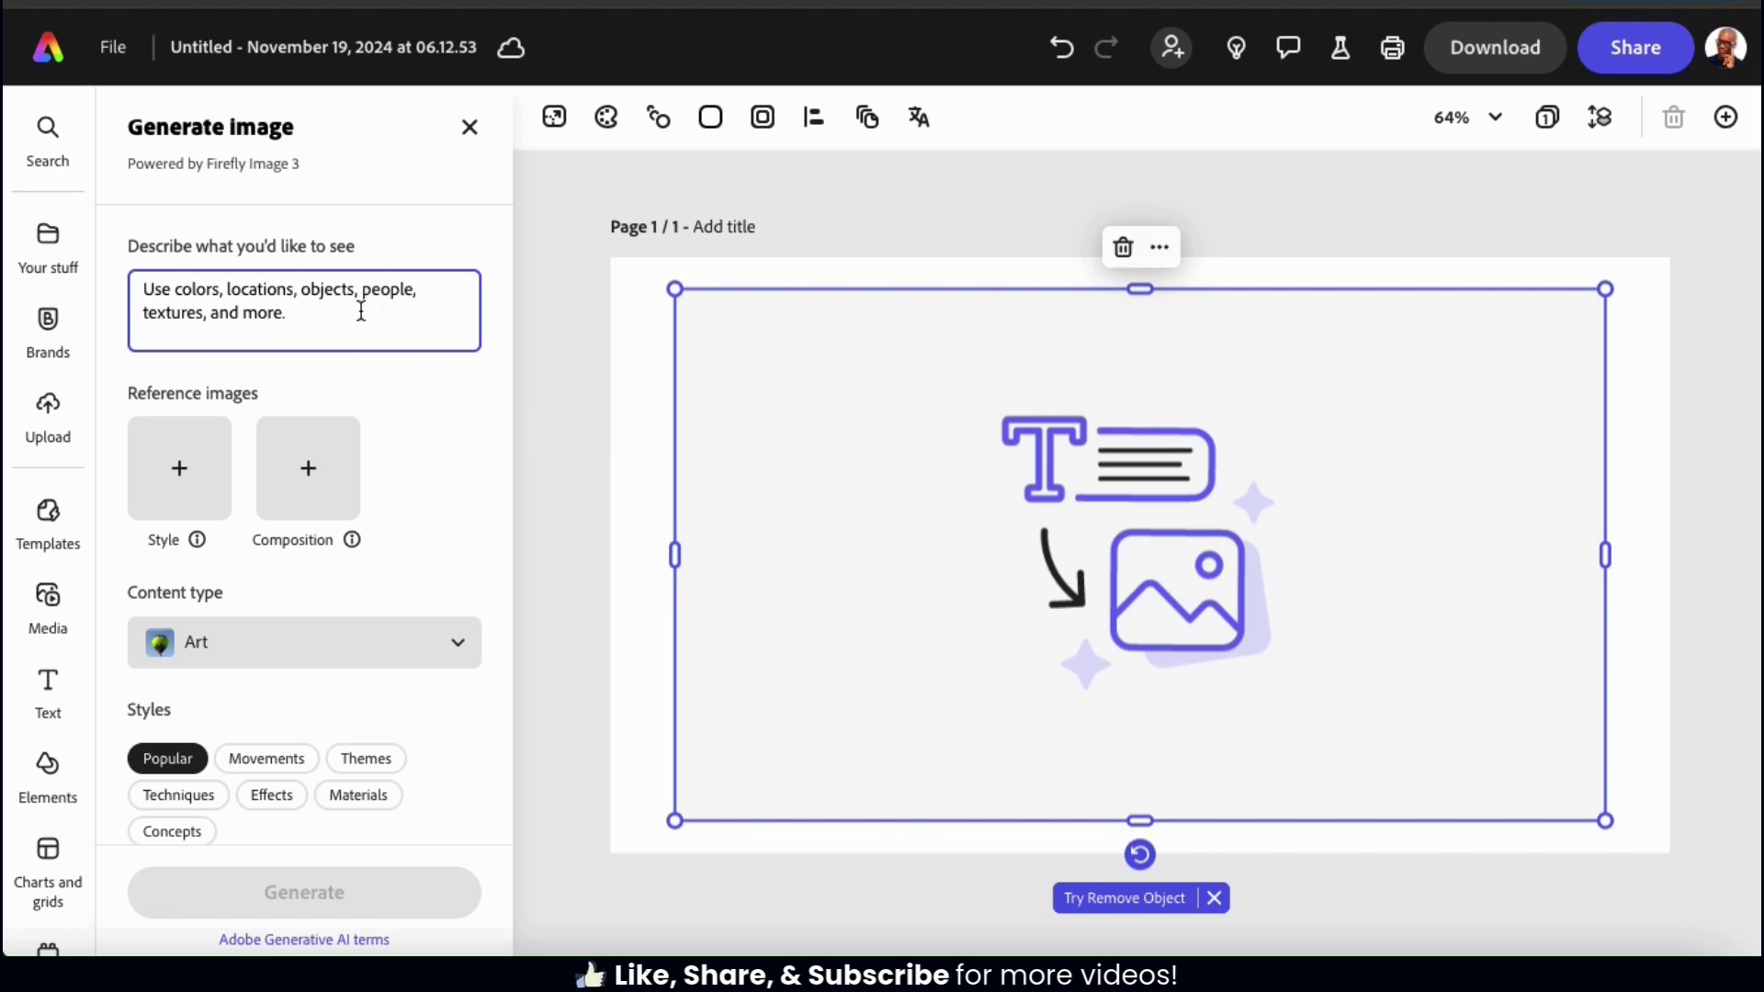
Write the prompt 'Red motorcycle speeding through a futuristic city at night.'.
{"action": "type", "text": "Red motor"}
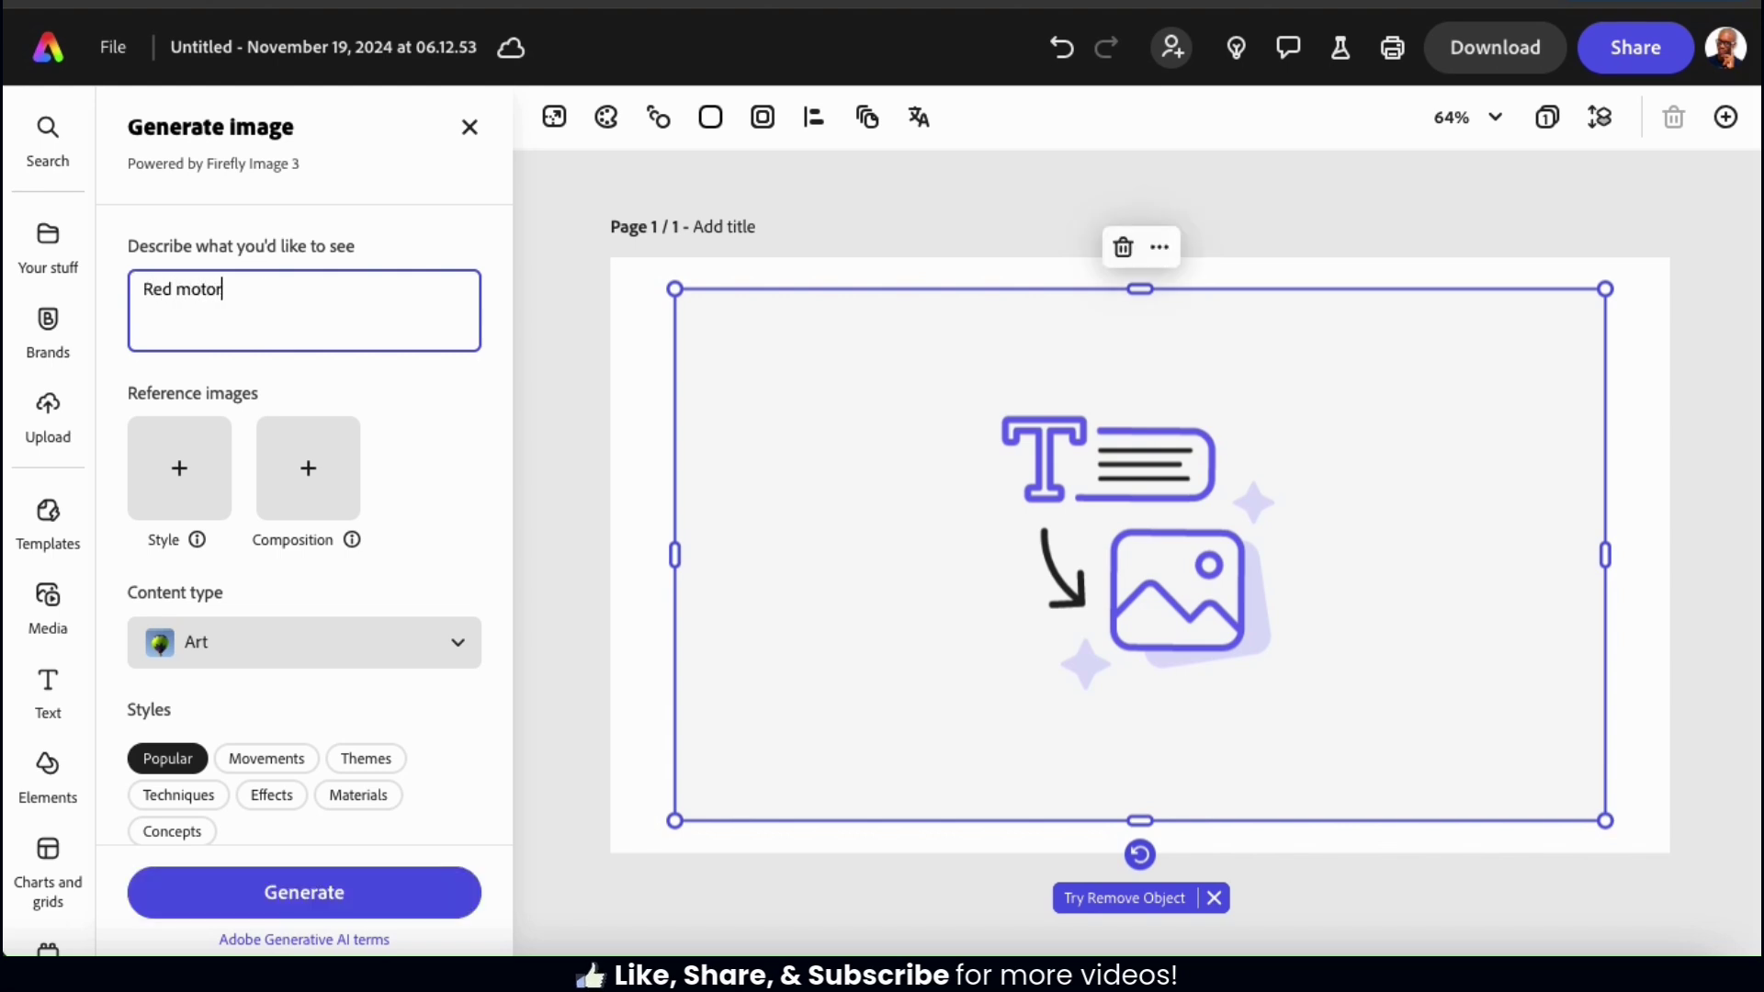
{"action": "type", "text": "cycle"}
{"action": "key", "text": "Tab"}
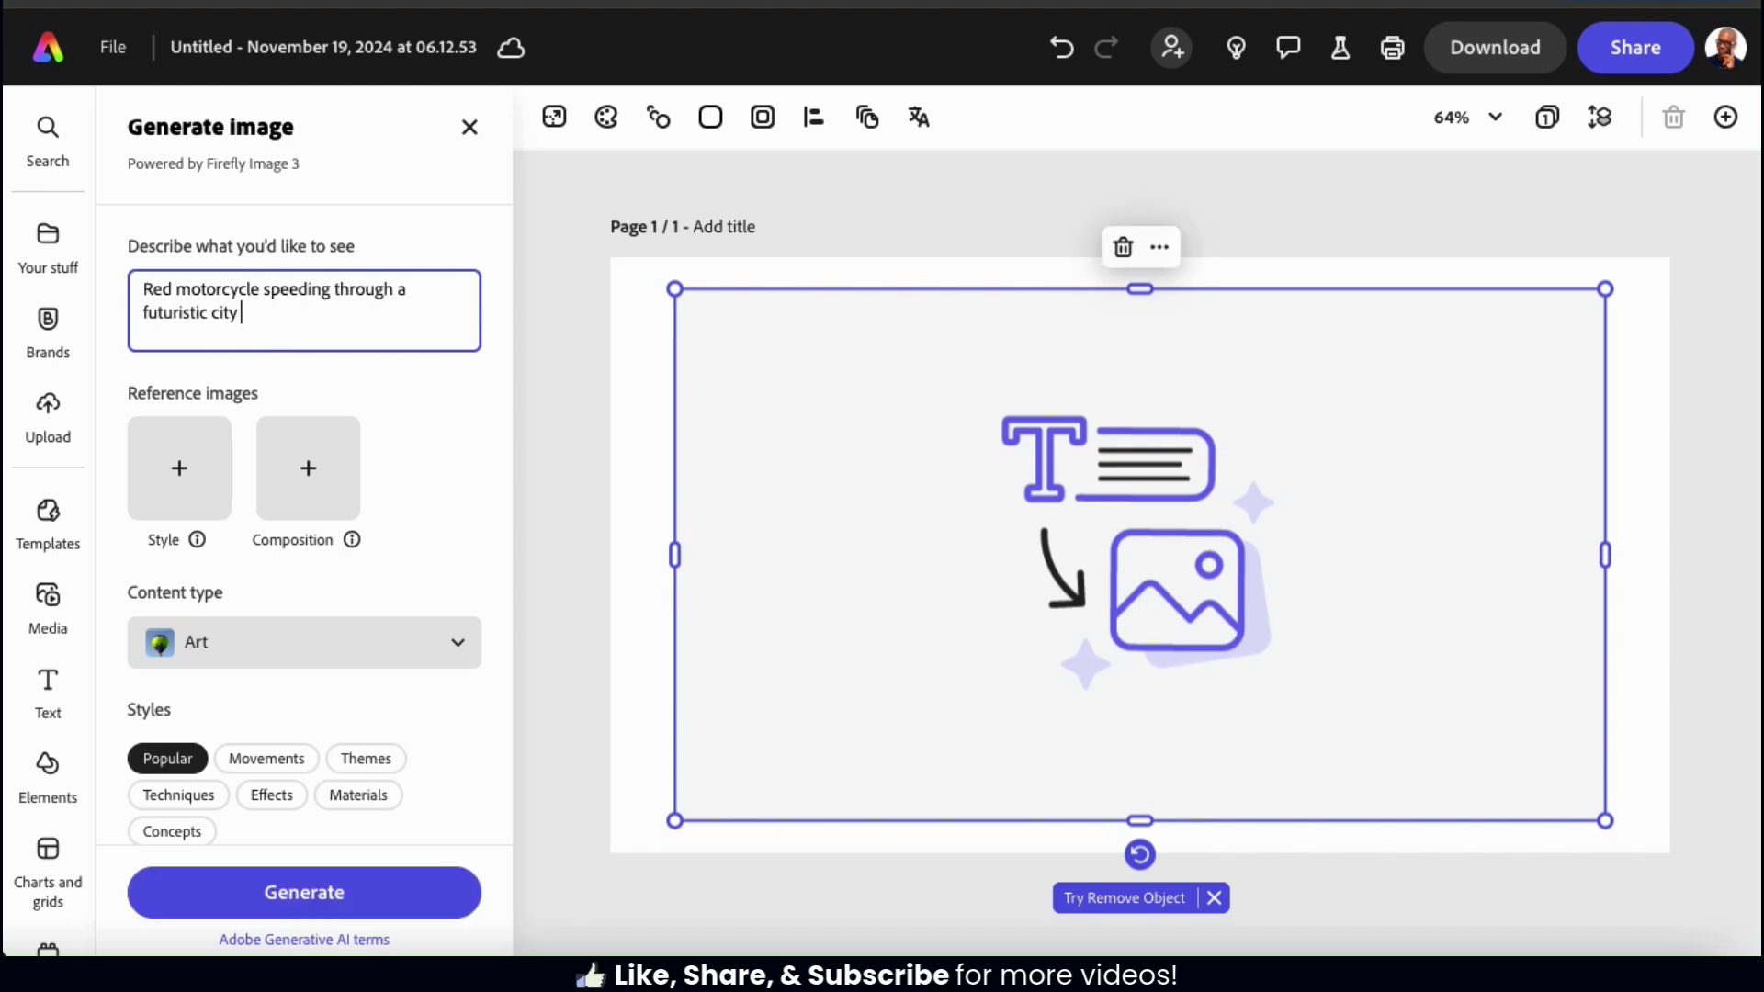
{"action": "type", "text": "at night."}
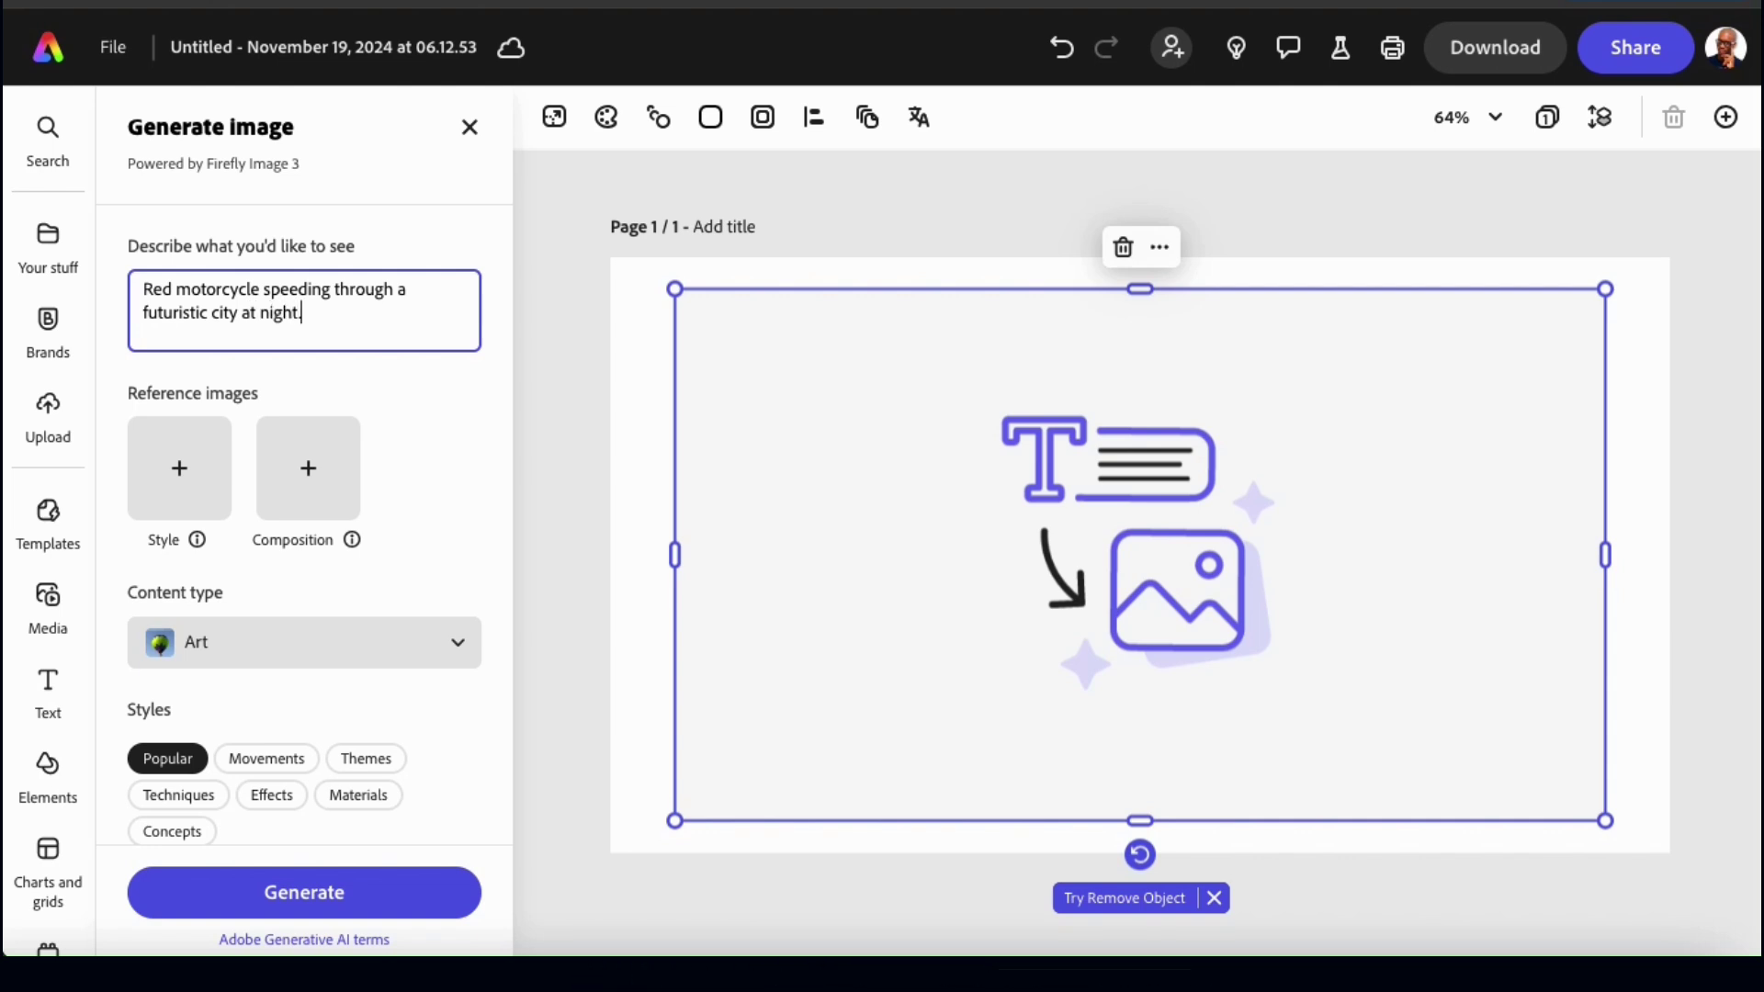
{"action": "left_click", "coordinate": [470, 389]}
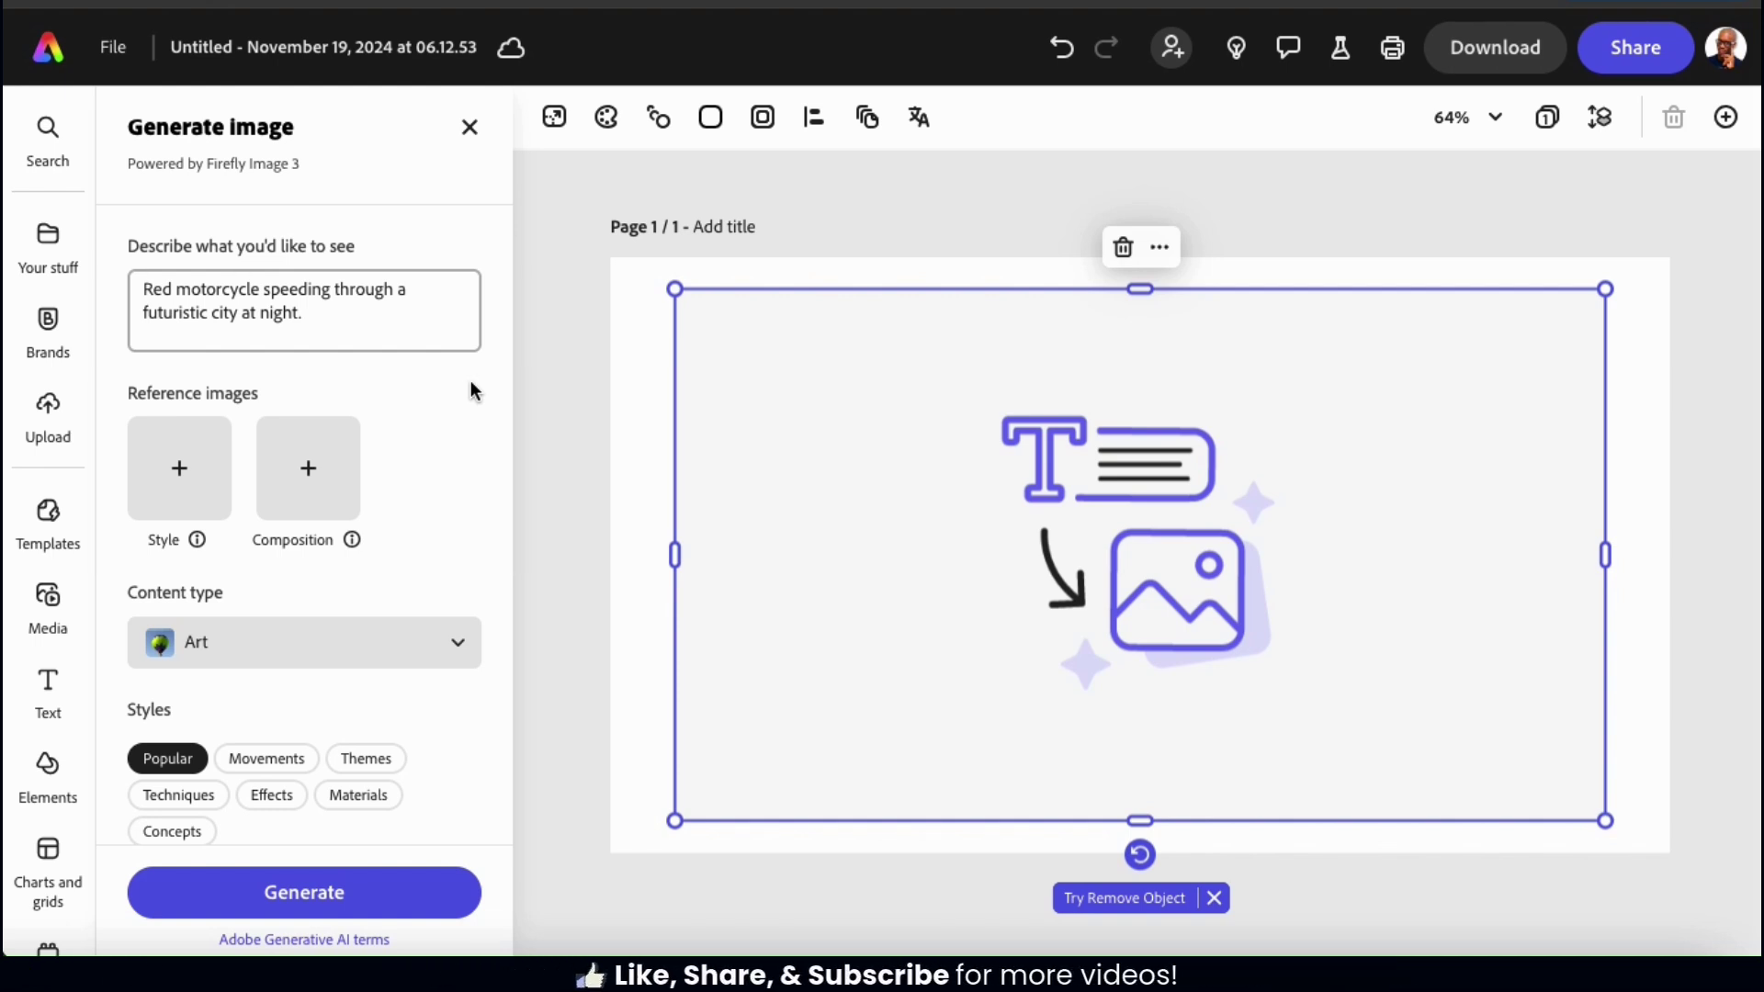
{"action": "scroll", "coordinate": [470, 392], "scroll_direction": "down", "scroll_amount": 4}
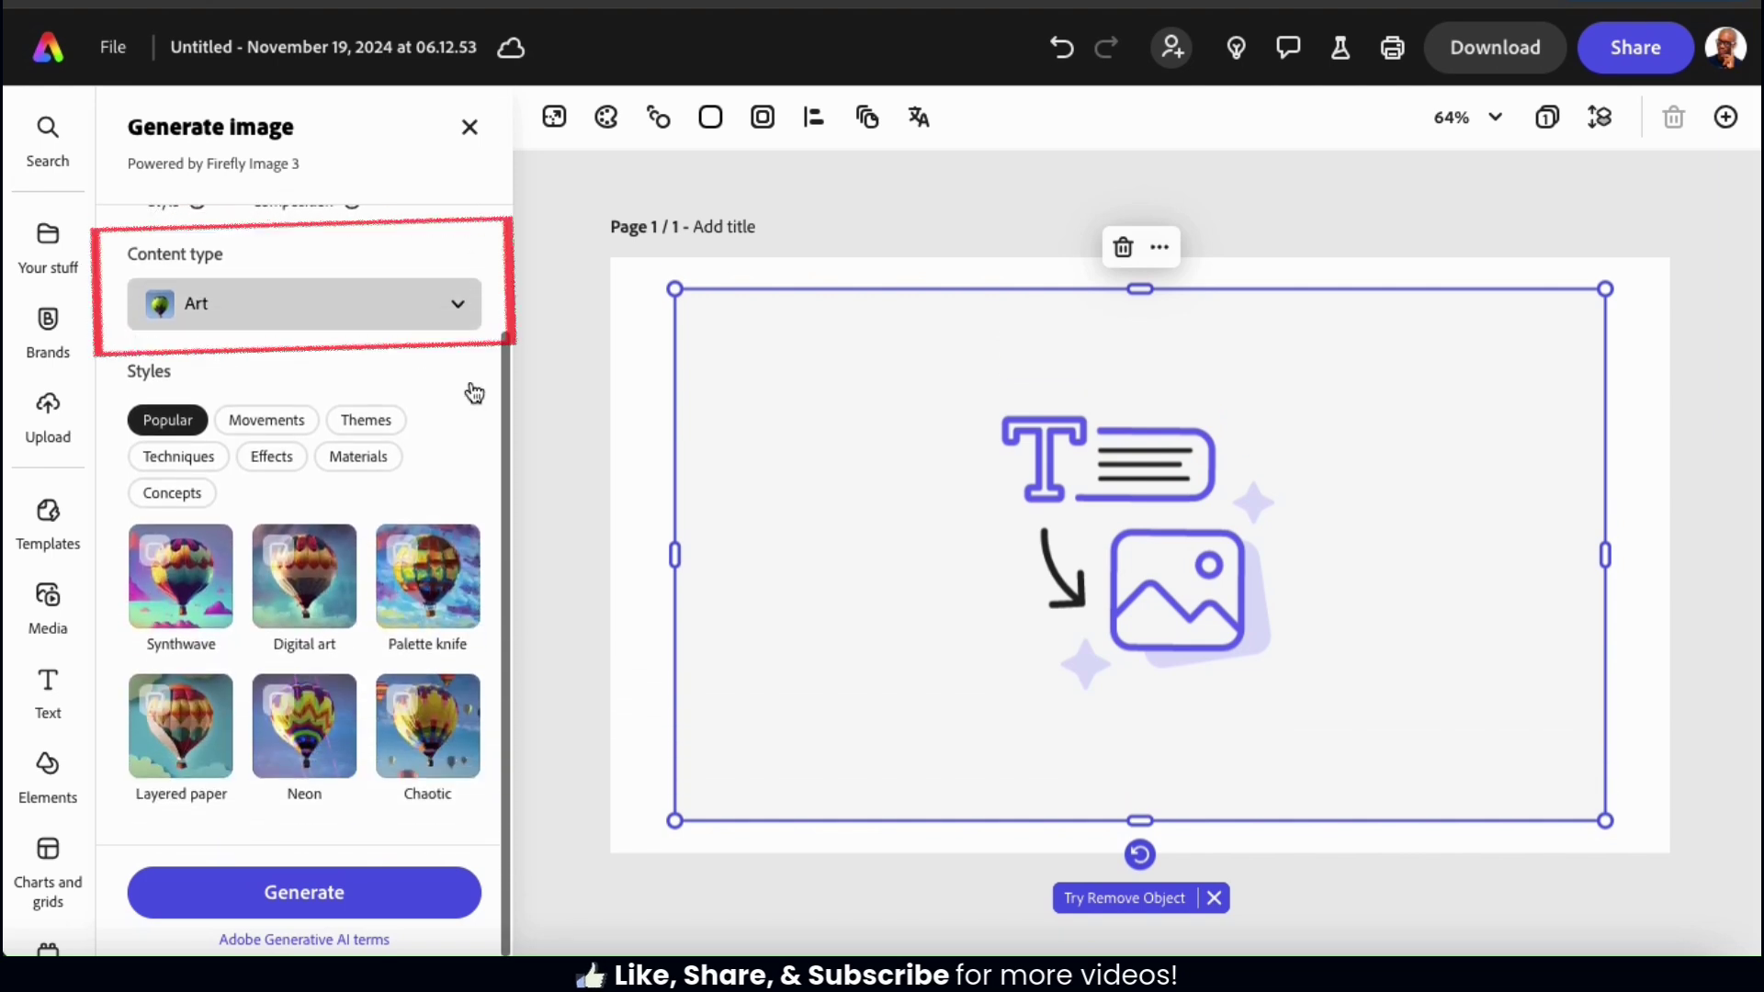
Set the content type to Photo and browse the style categories.
{"action": "left_click", "coordinate": [457, 308]}
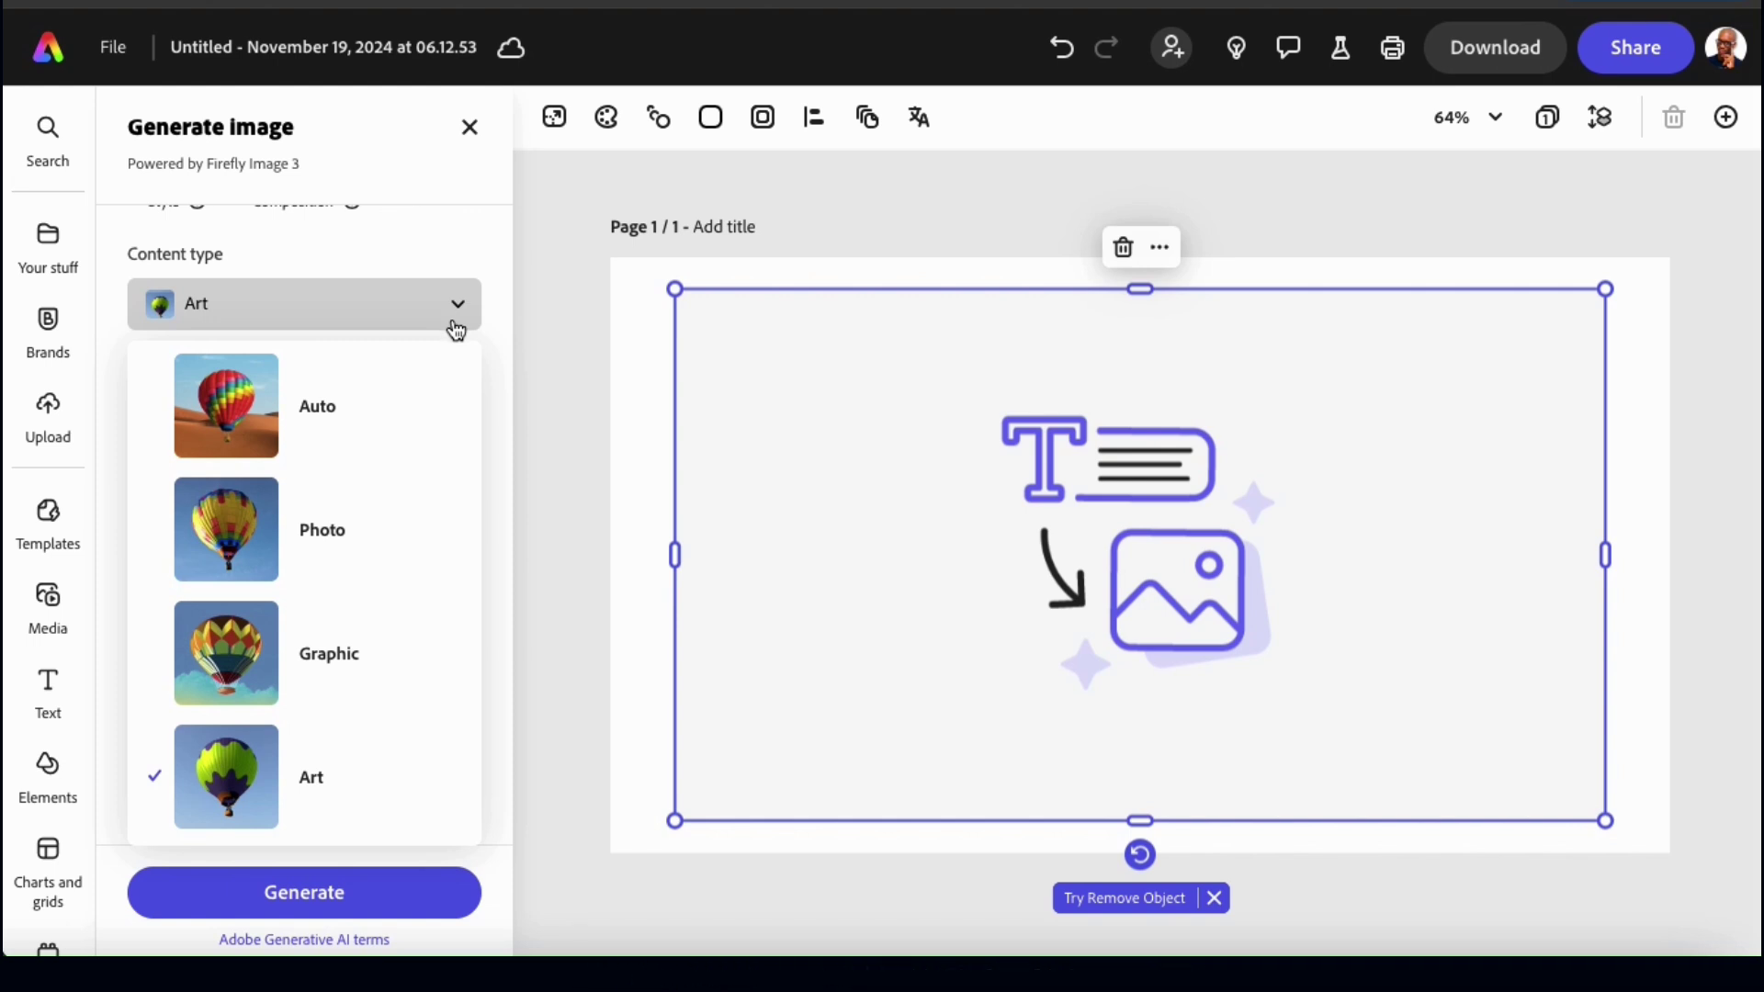
{"action": "left_click", "coordinate": [396, 554]}
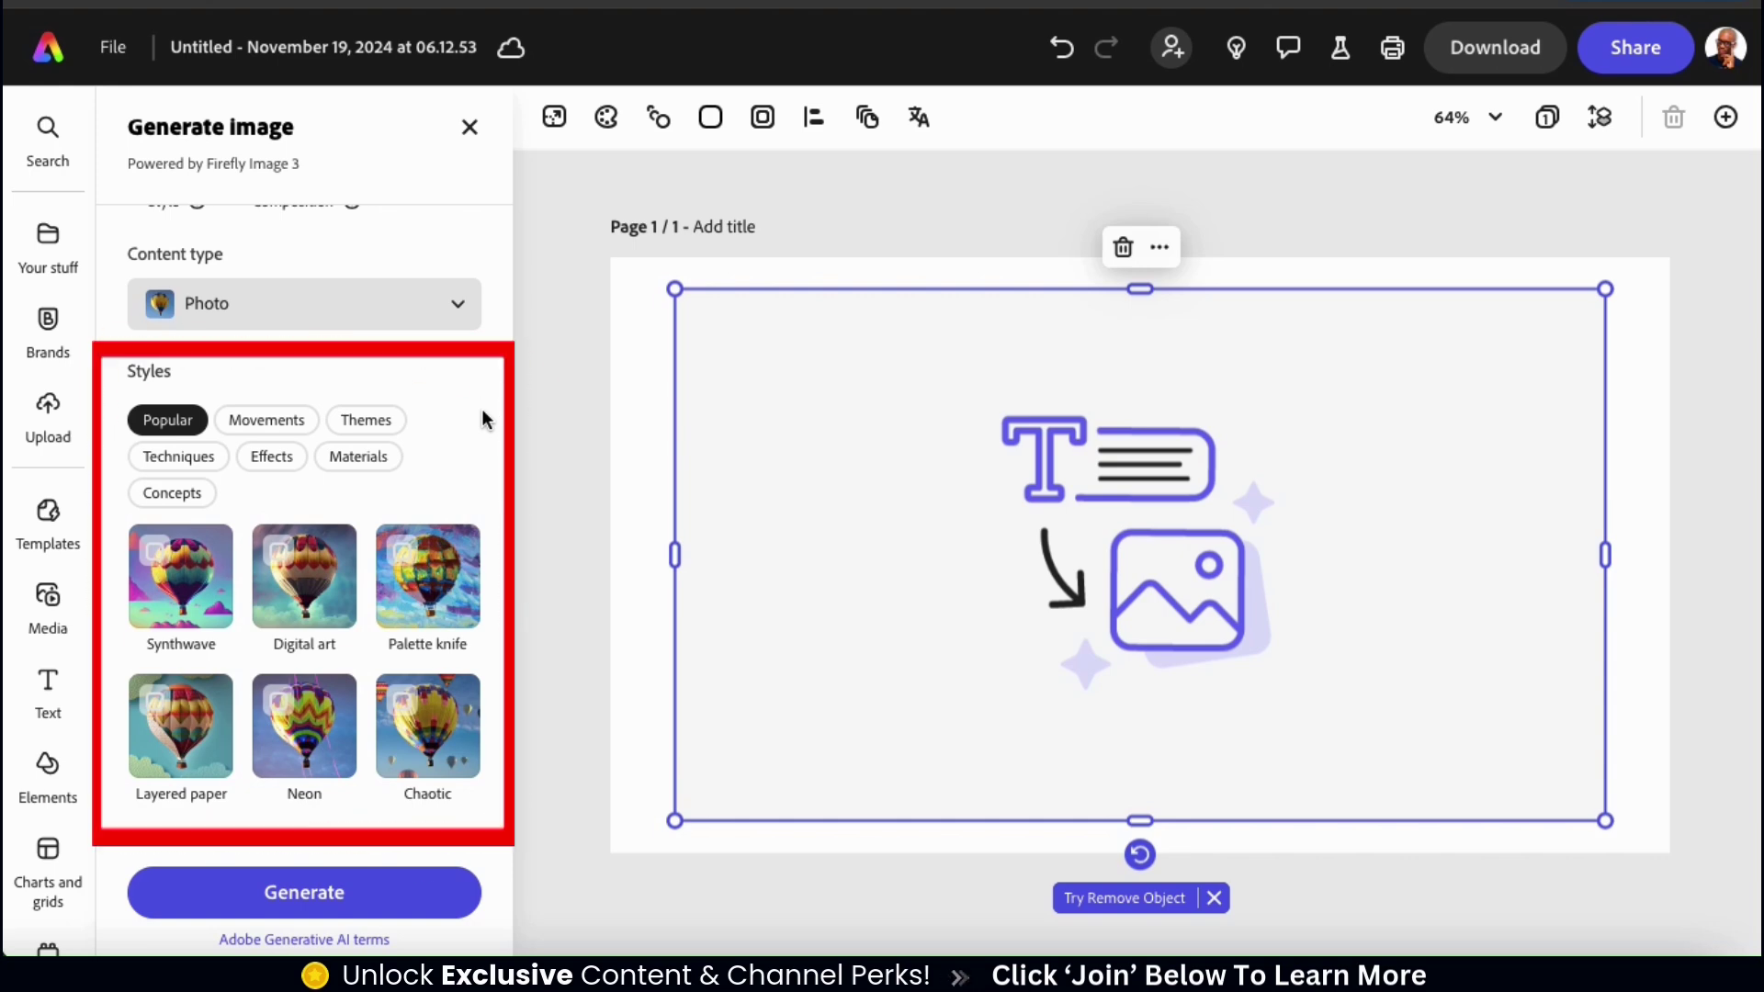
{"action": "left_click", "coordinate": [266, 420]}
{"action": "left_click", "coordinate": [366, 422]}
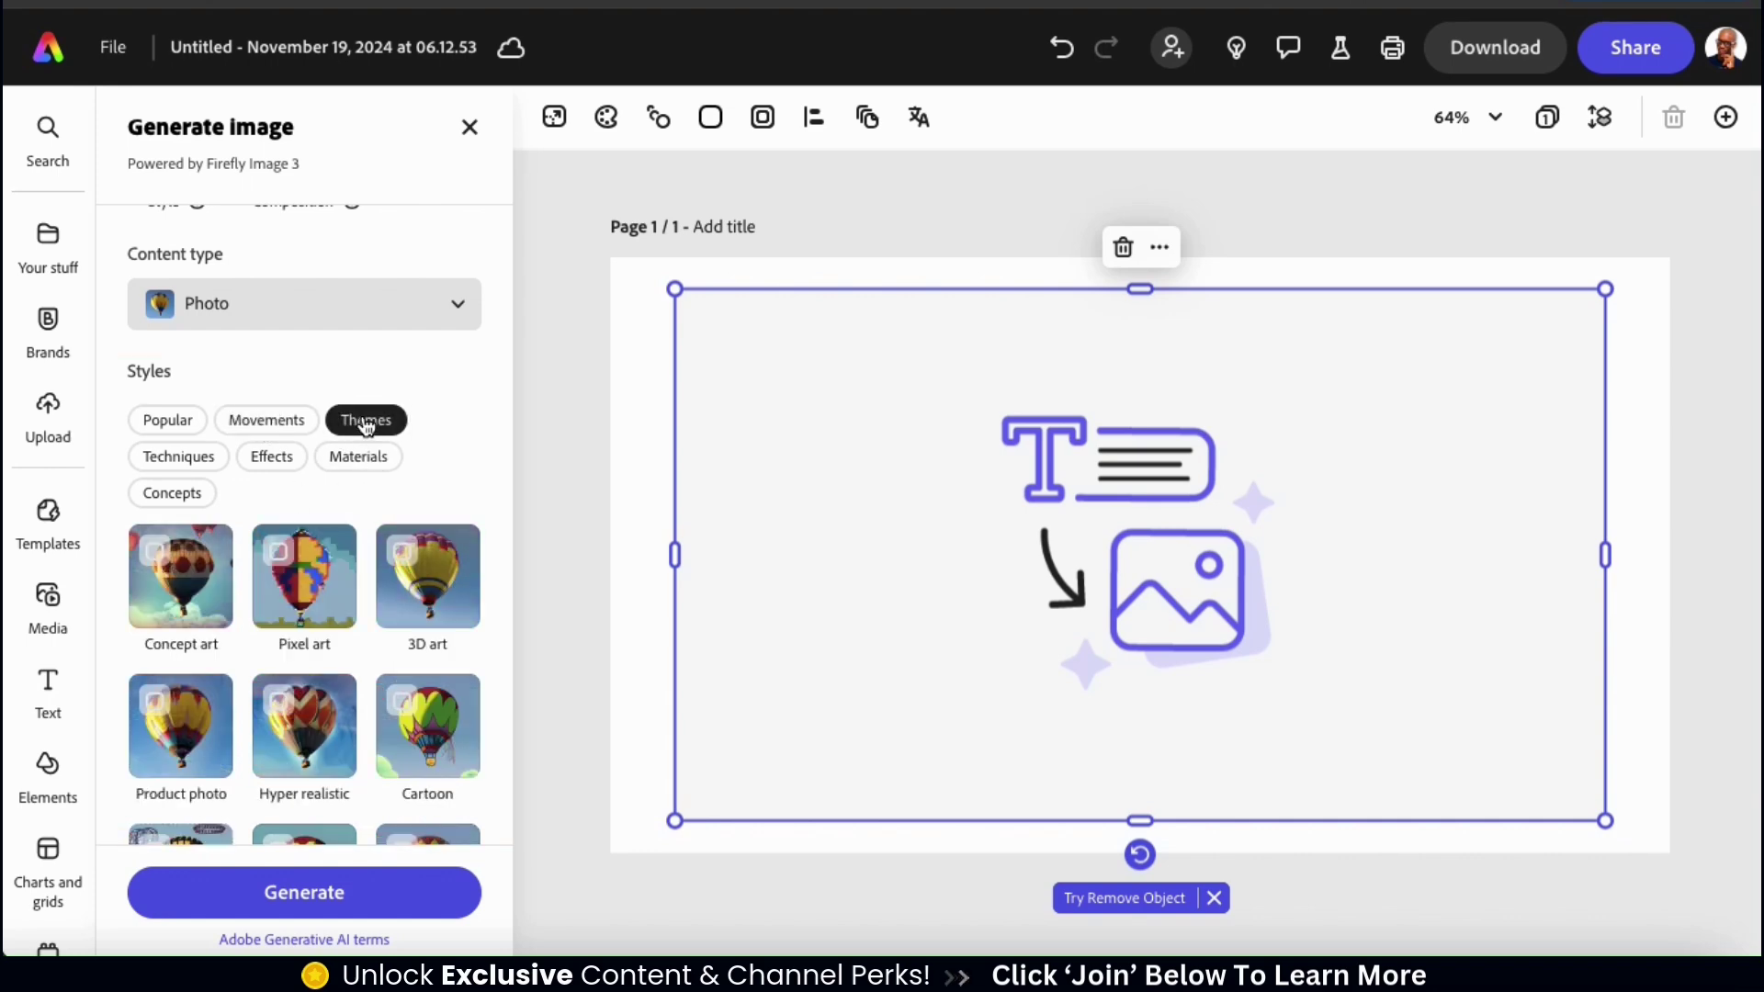
{"action": "left_click", "coordinate": [179, 457]}
{"action": "left_click", "coordinate": [287, 464]}
{"action": "left_click", "coordinate": [366, 462]}
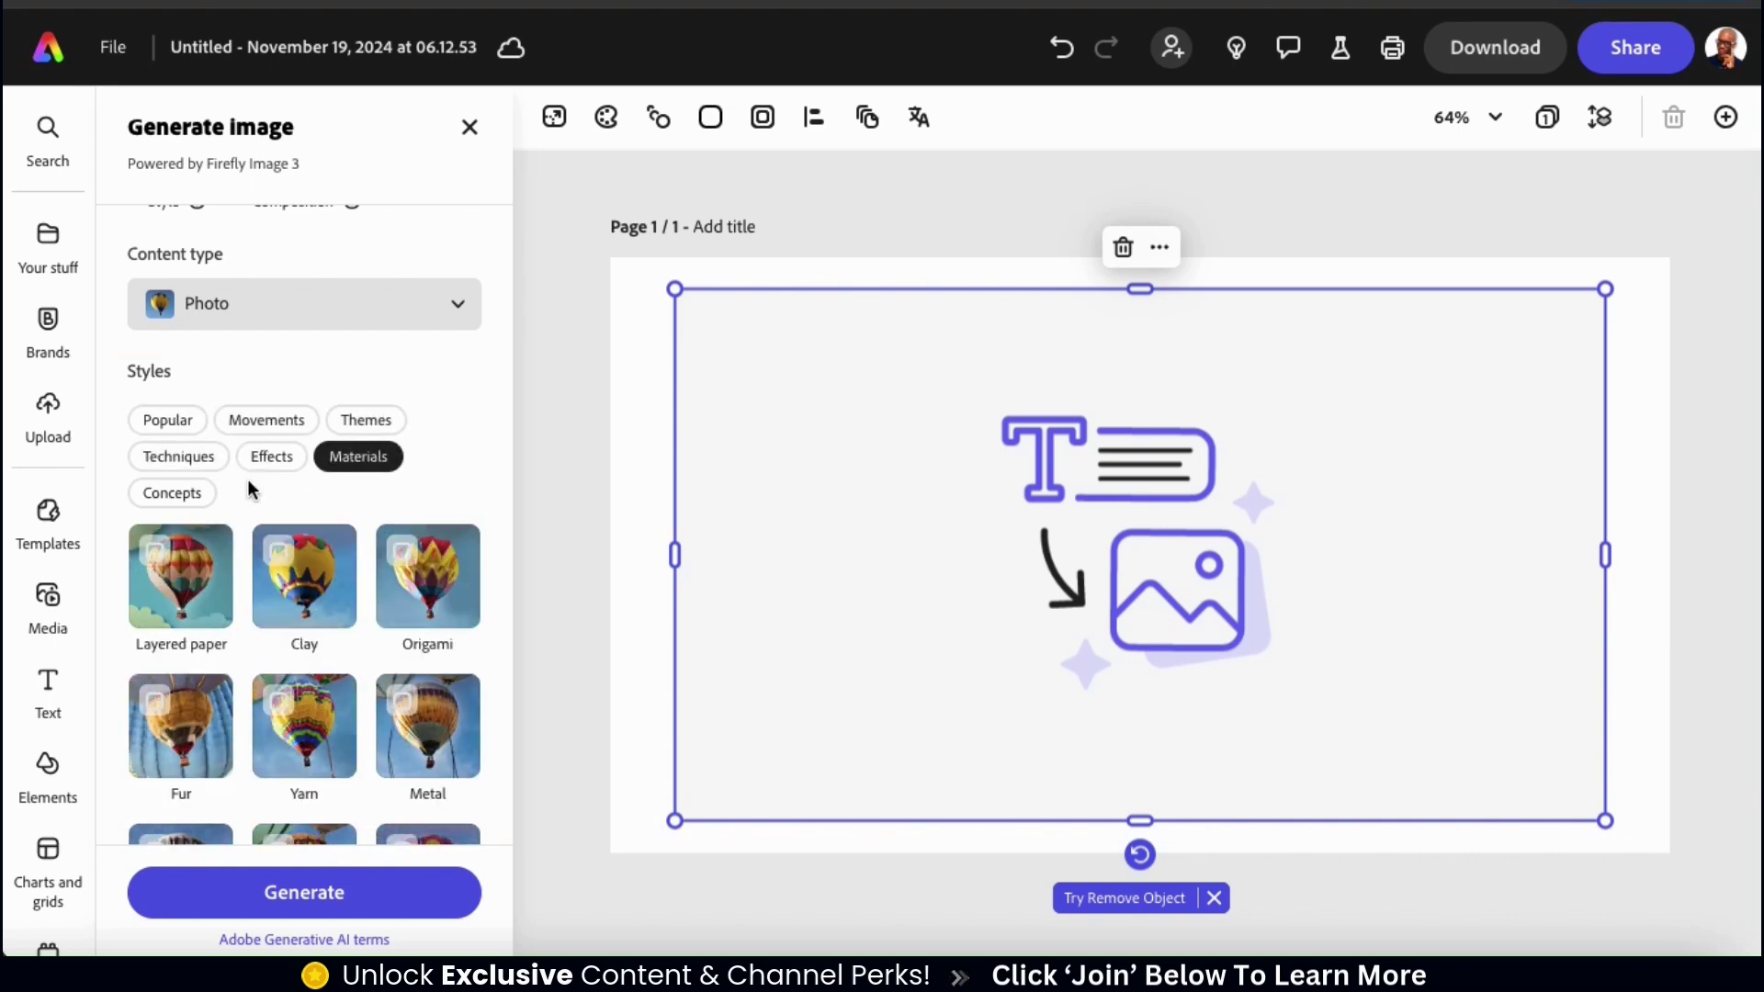
{"action": "left_click", "coordinate": [173, 496]}
{"action": "left_click", "coordinate": [171, 418]}
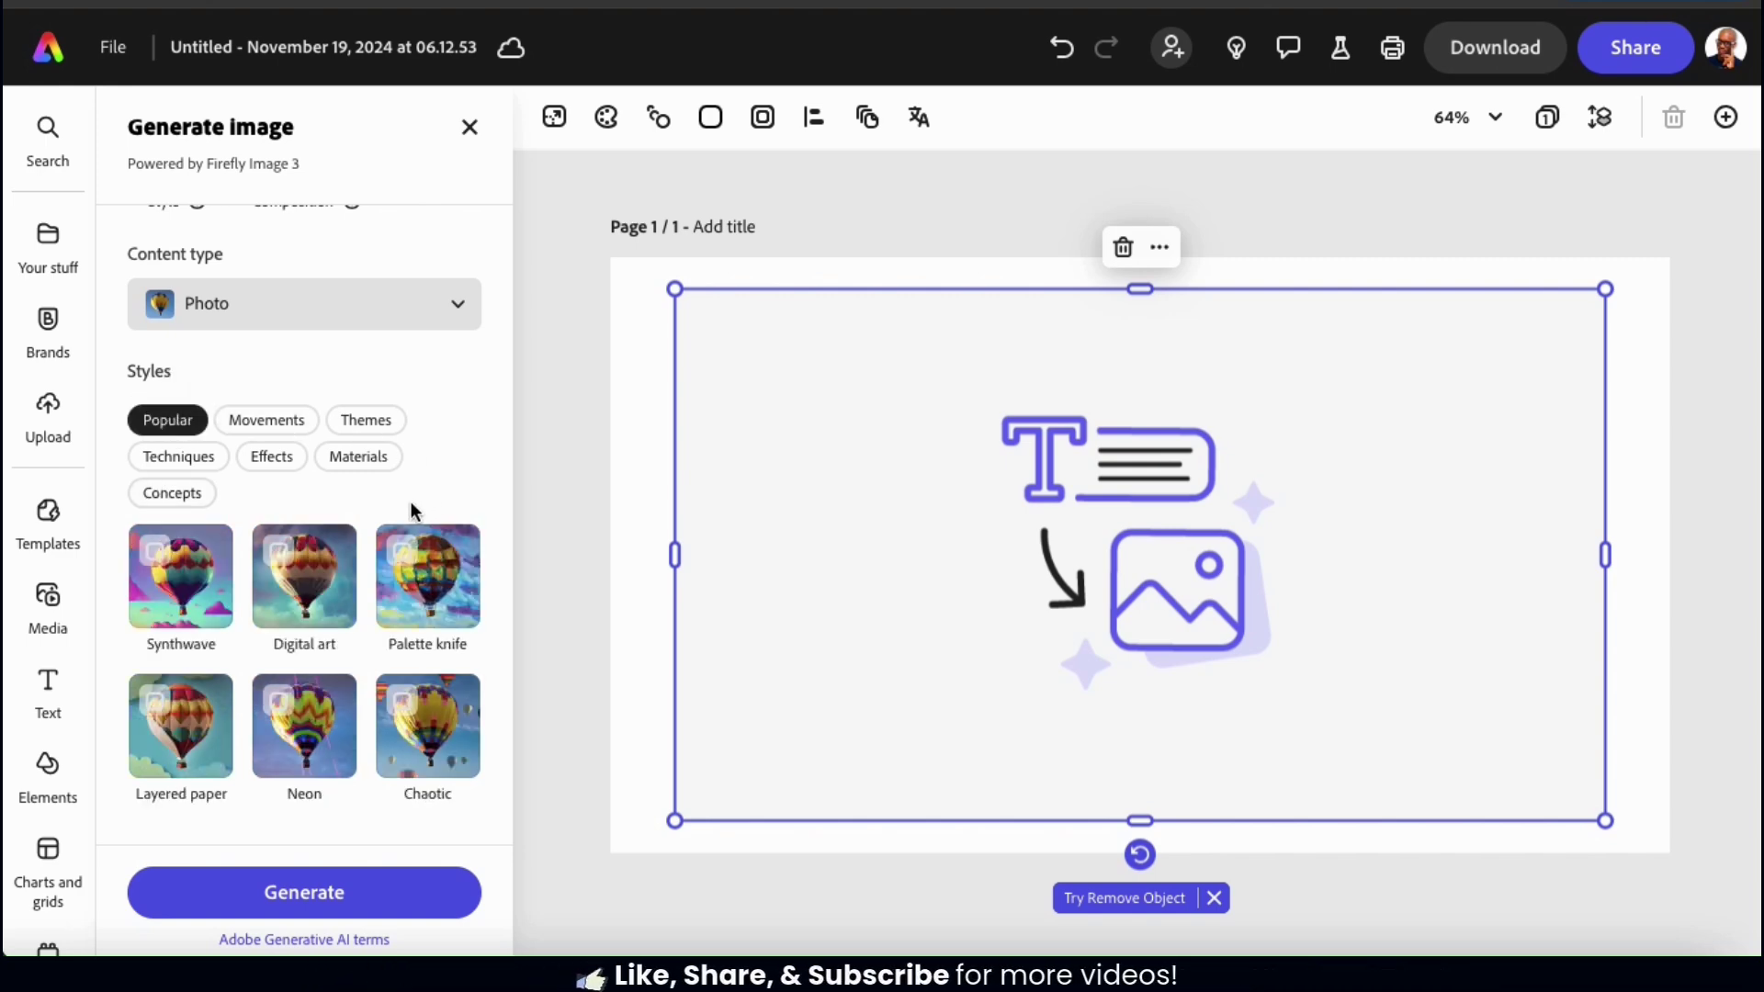
Apply Digital art, trying Layered paper and Chaotic before removing them.
{"action": "left_click", "coordinate": [298, 611]}
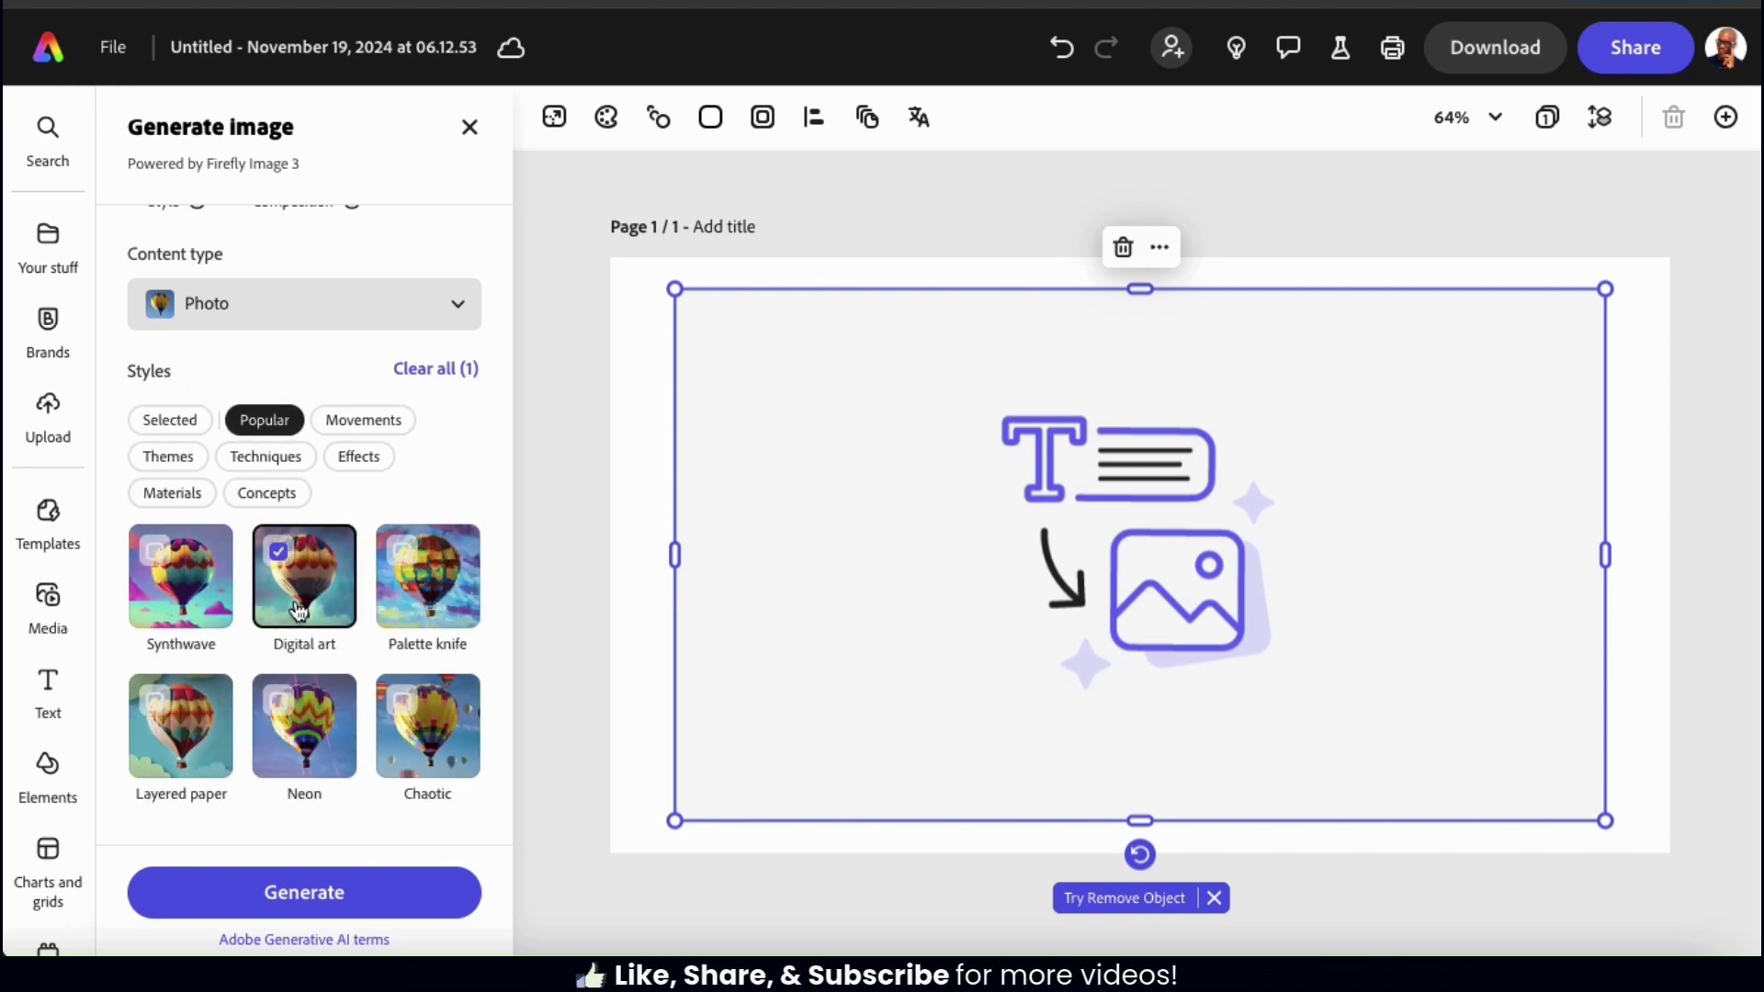
{"action": "left_click", "coordinate": [200, 740]}
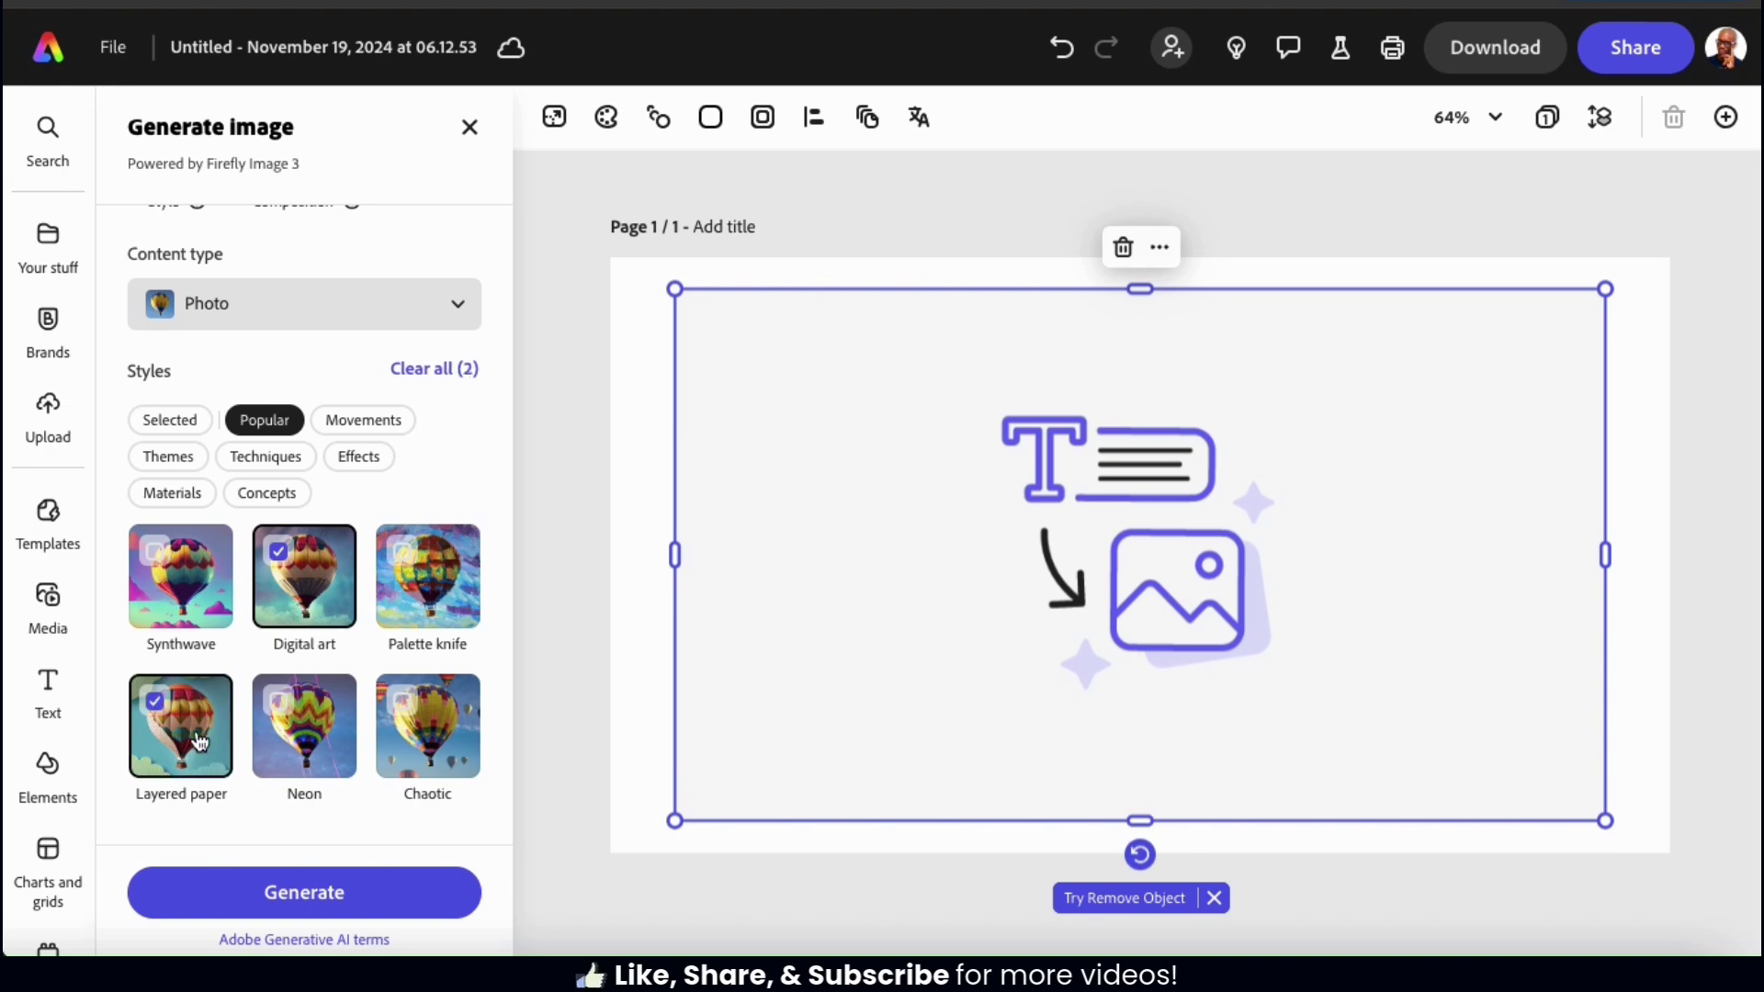
{"action": "left_click", "coordinate": [441, 766]}
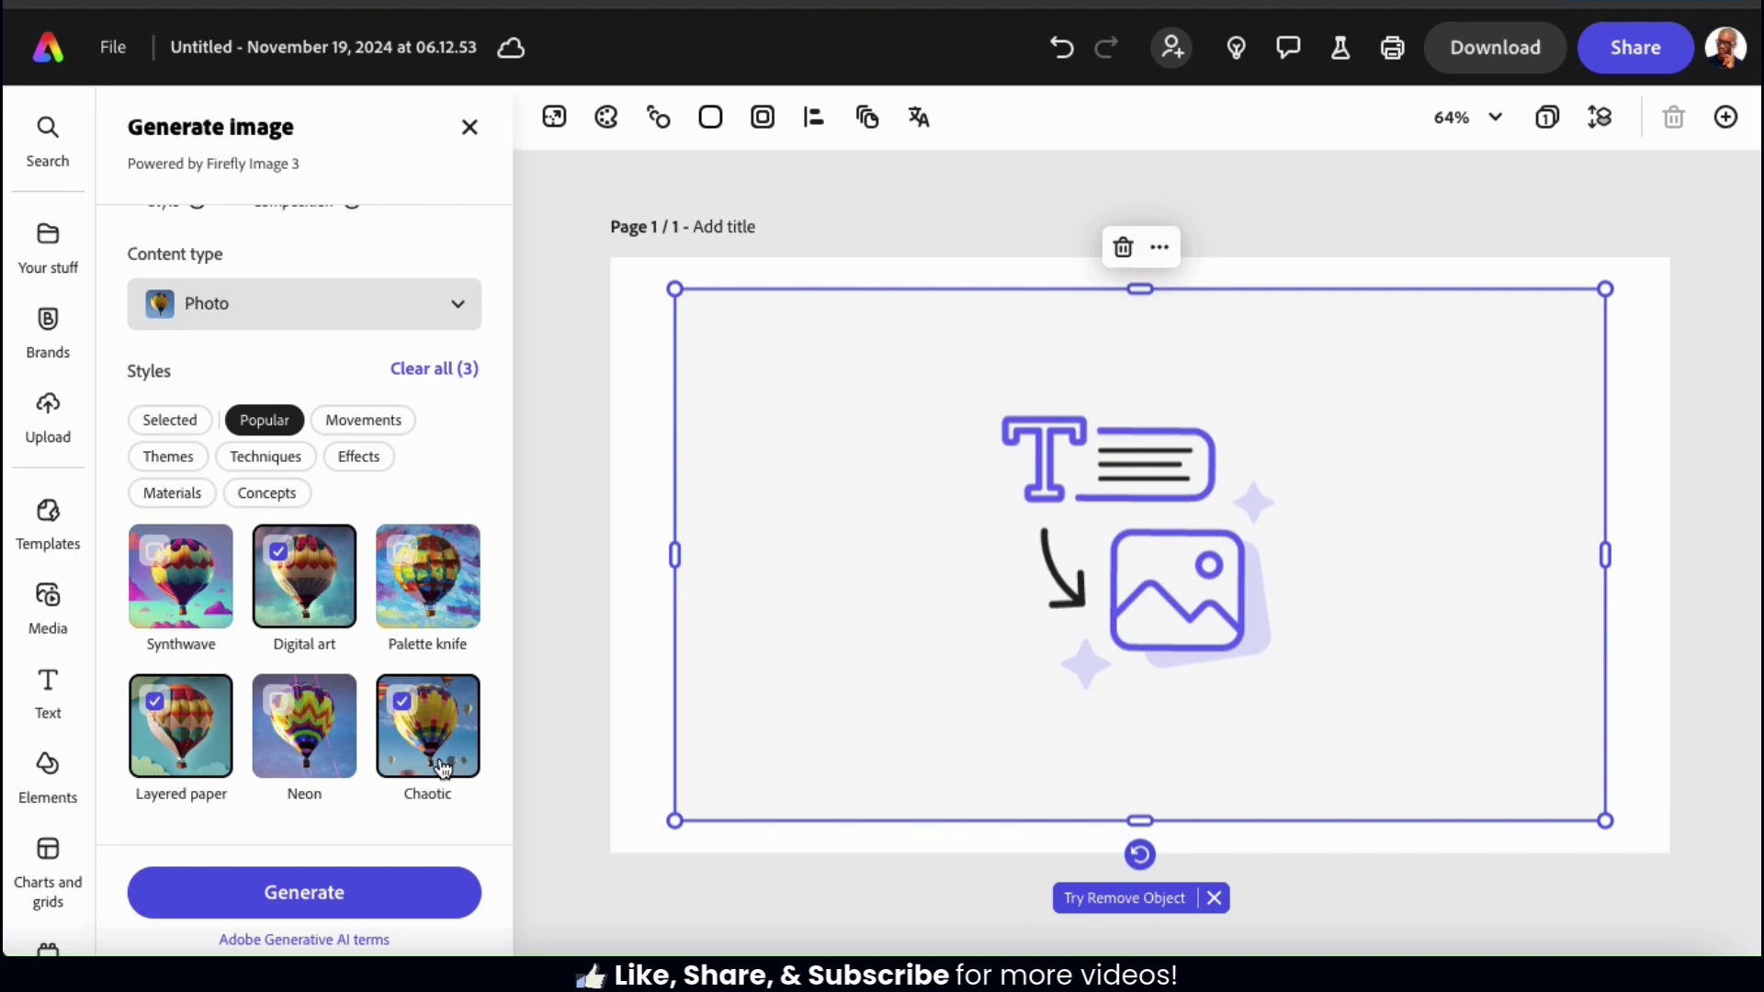
{"action": "left_click", "coordinate": [442, 767]}
{"action": "left_click", "coordinate": [147, 752]}
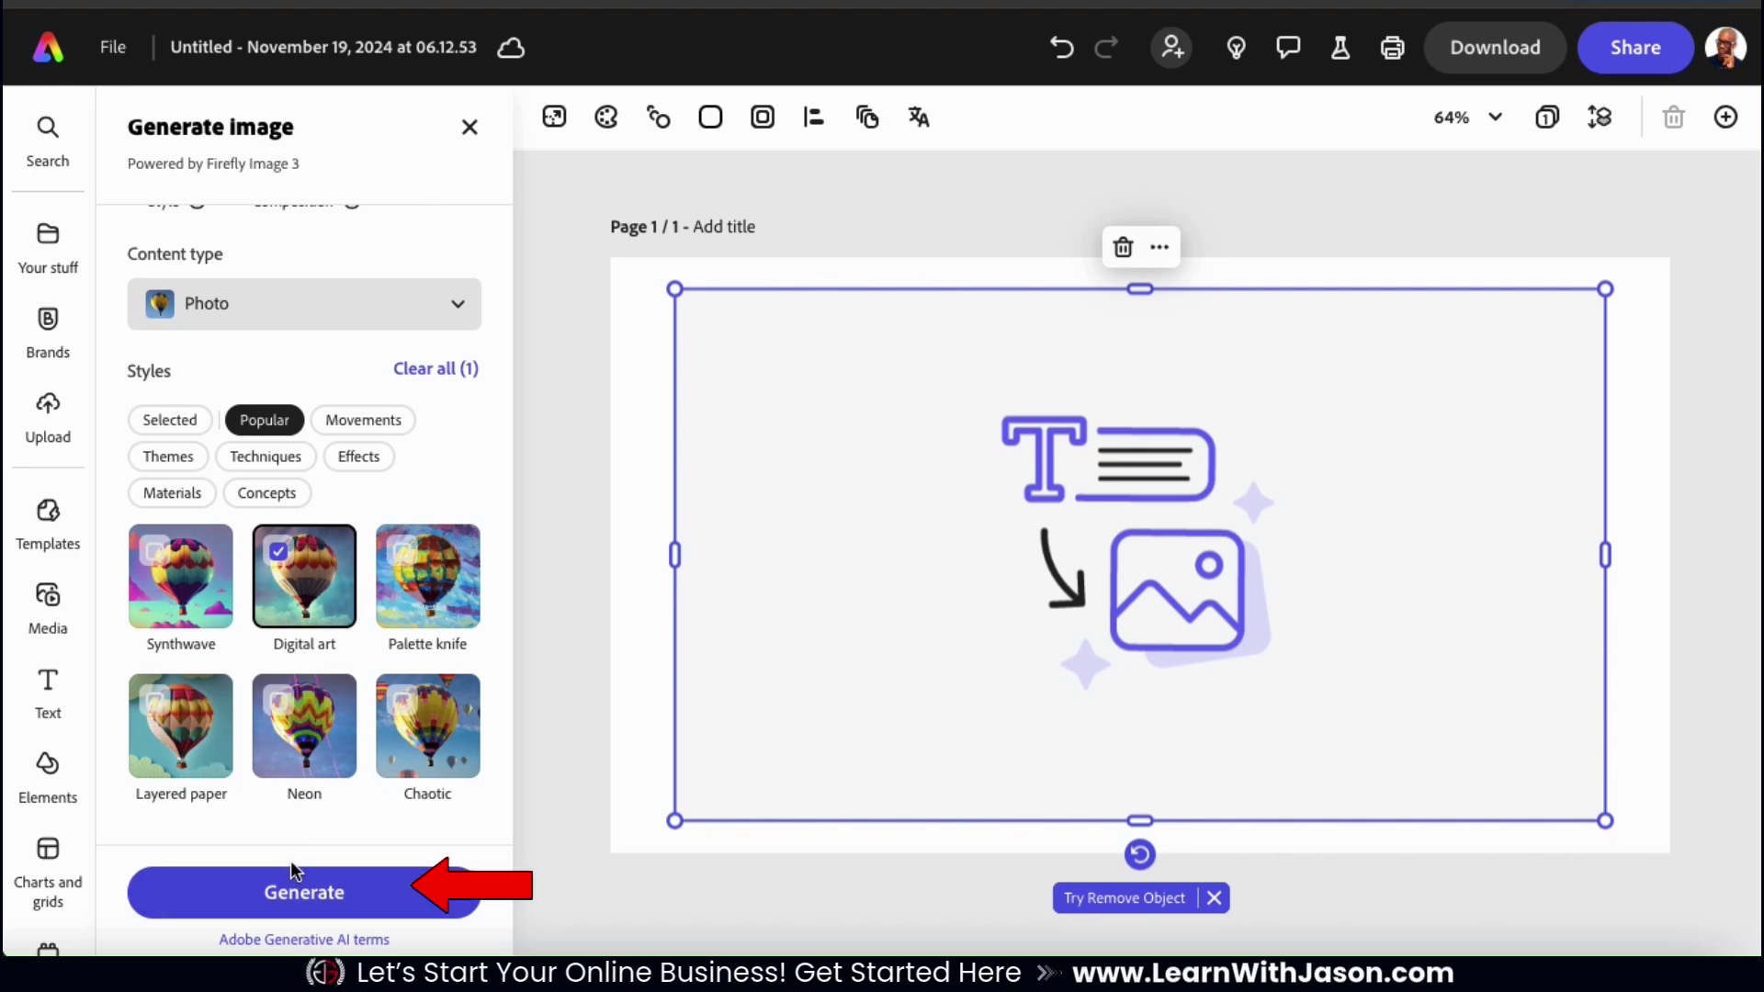
Generate the motorcycle images and place the side-view red motorcycle among neon skyscrapers.
{"action": "left_click", "coordinate": [315, 893]}
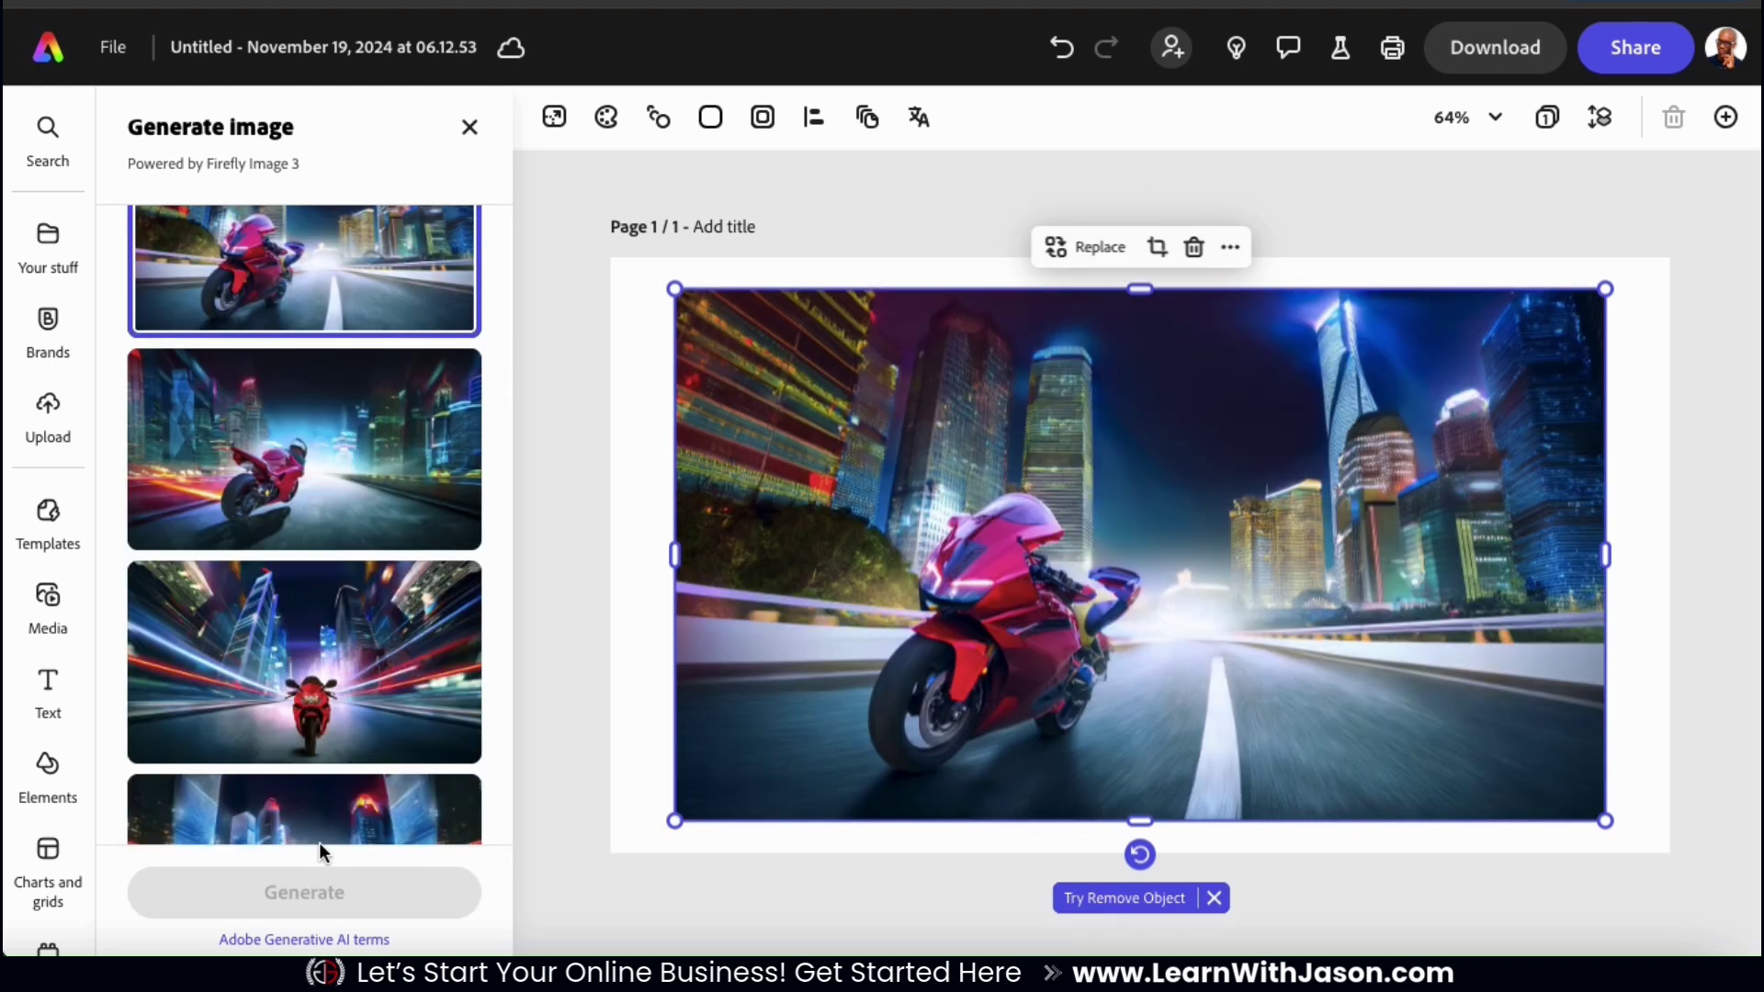
{"action": "scroll", "coordinate": [318, 842], "scroll_direction": "up", "scroll_amount": 2}
{"action": "left_click", "coordinate": [337, 585]}
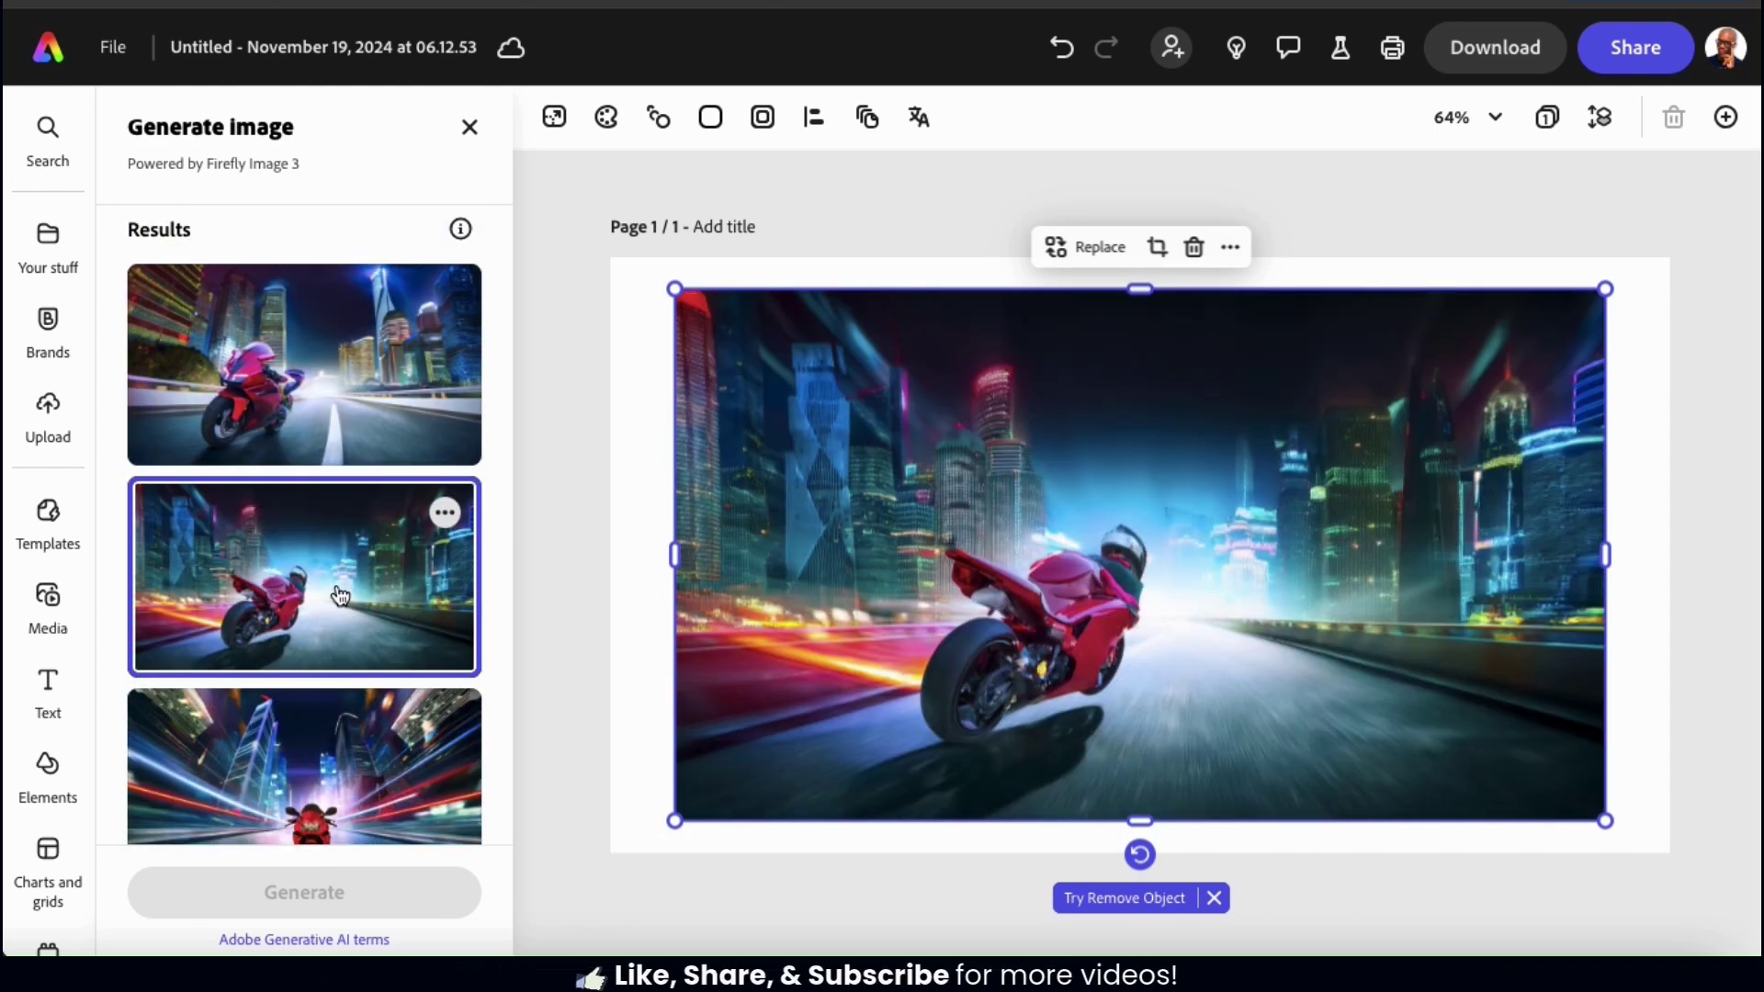
{"action": "scroll", "coordinate": [340, 596], "scroll_direction": "down", "scroll_amount": 2}
{"action": "scroll", "coordinate": [340, 596], "scroll_direction": "down", "scroll_amount": 2}
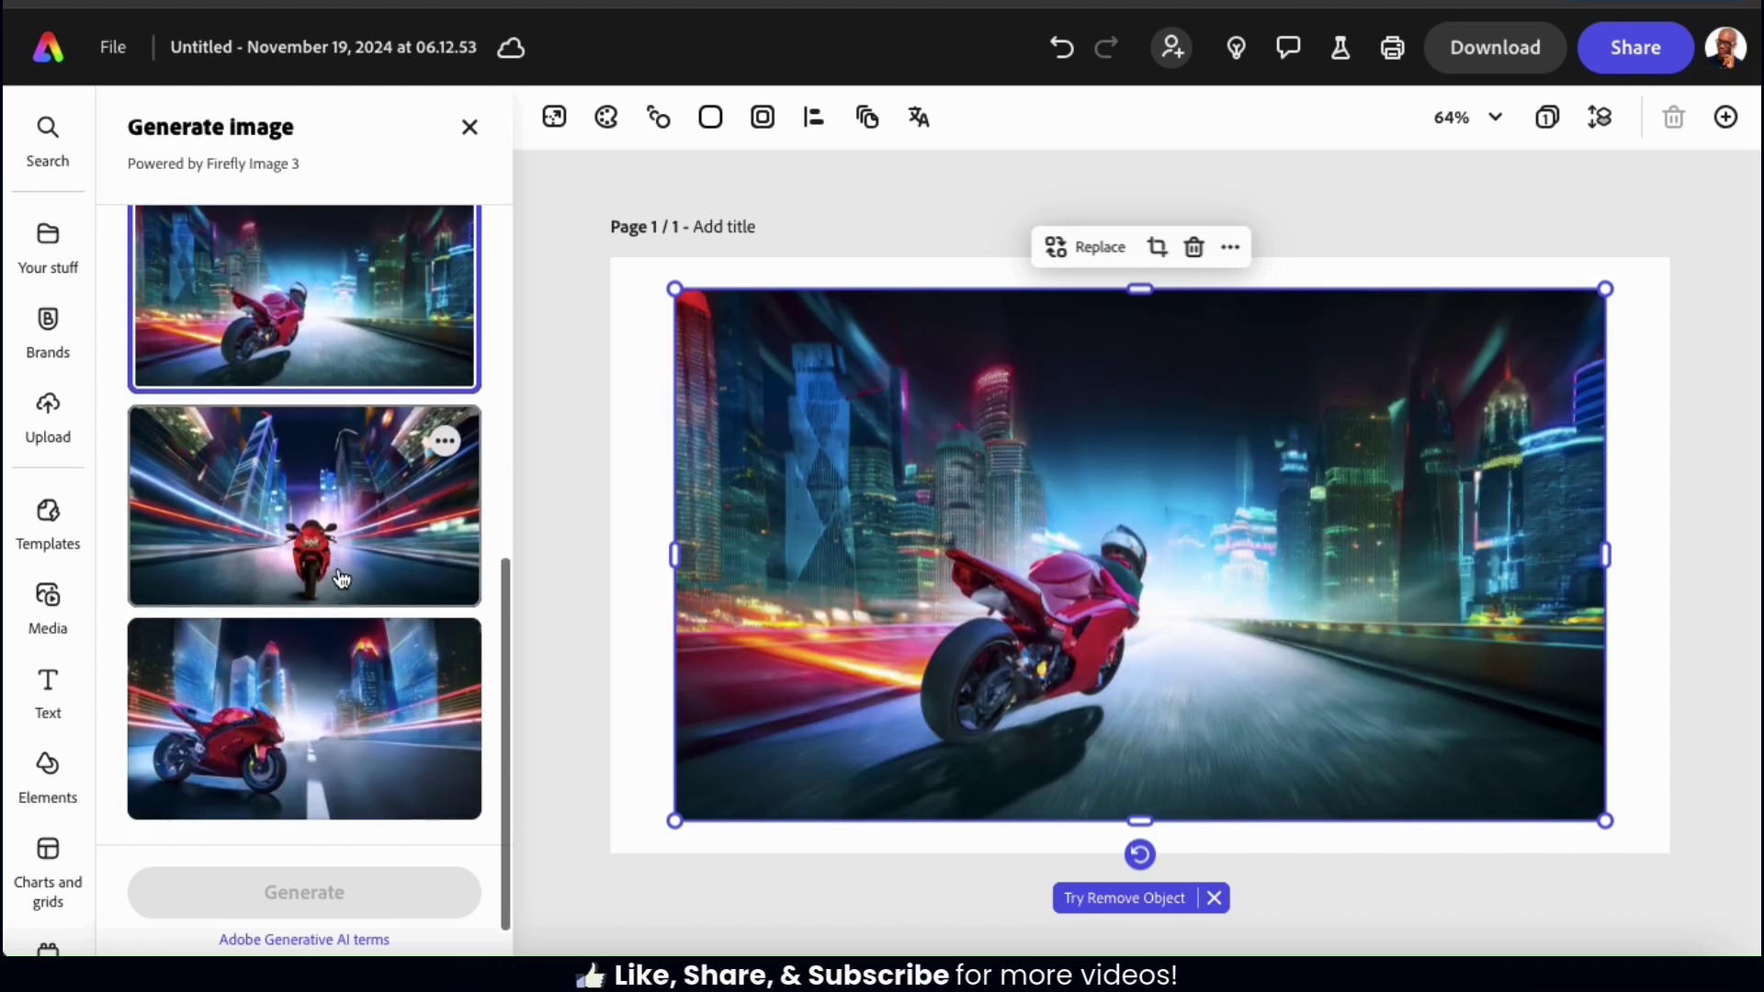
{"action": "left_click", "coordinate": [349, 551]}
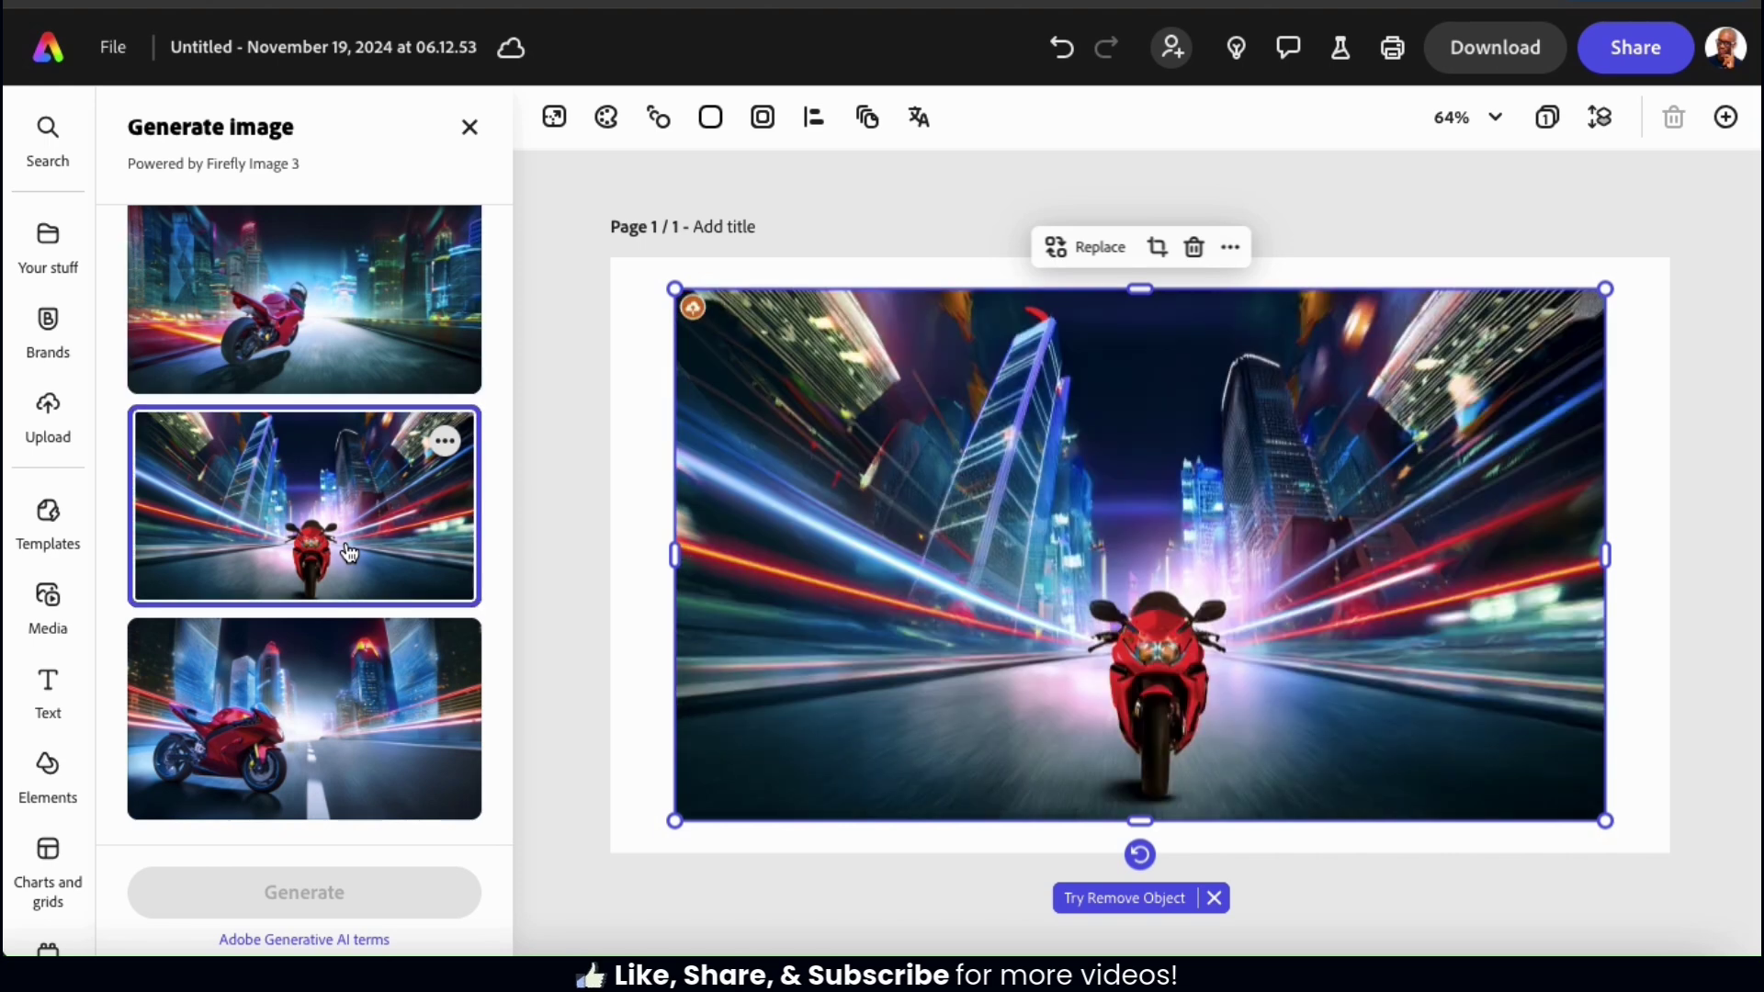
{"action": "scroll", "coordinate": [349, 551], "scroll_direction": "down", "scroll_amount": 1}
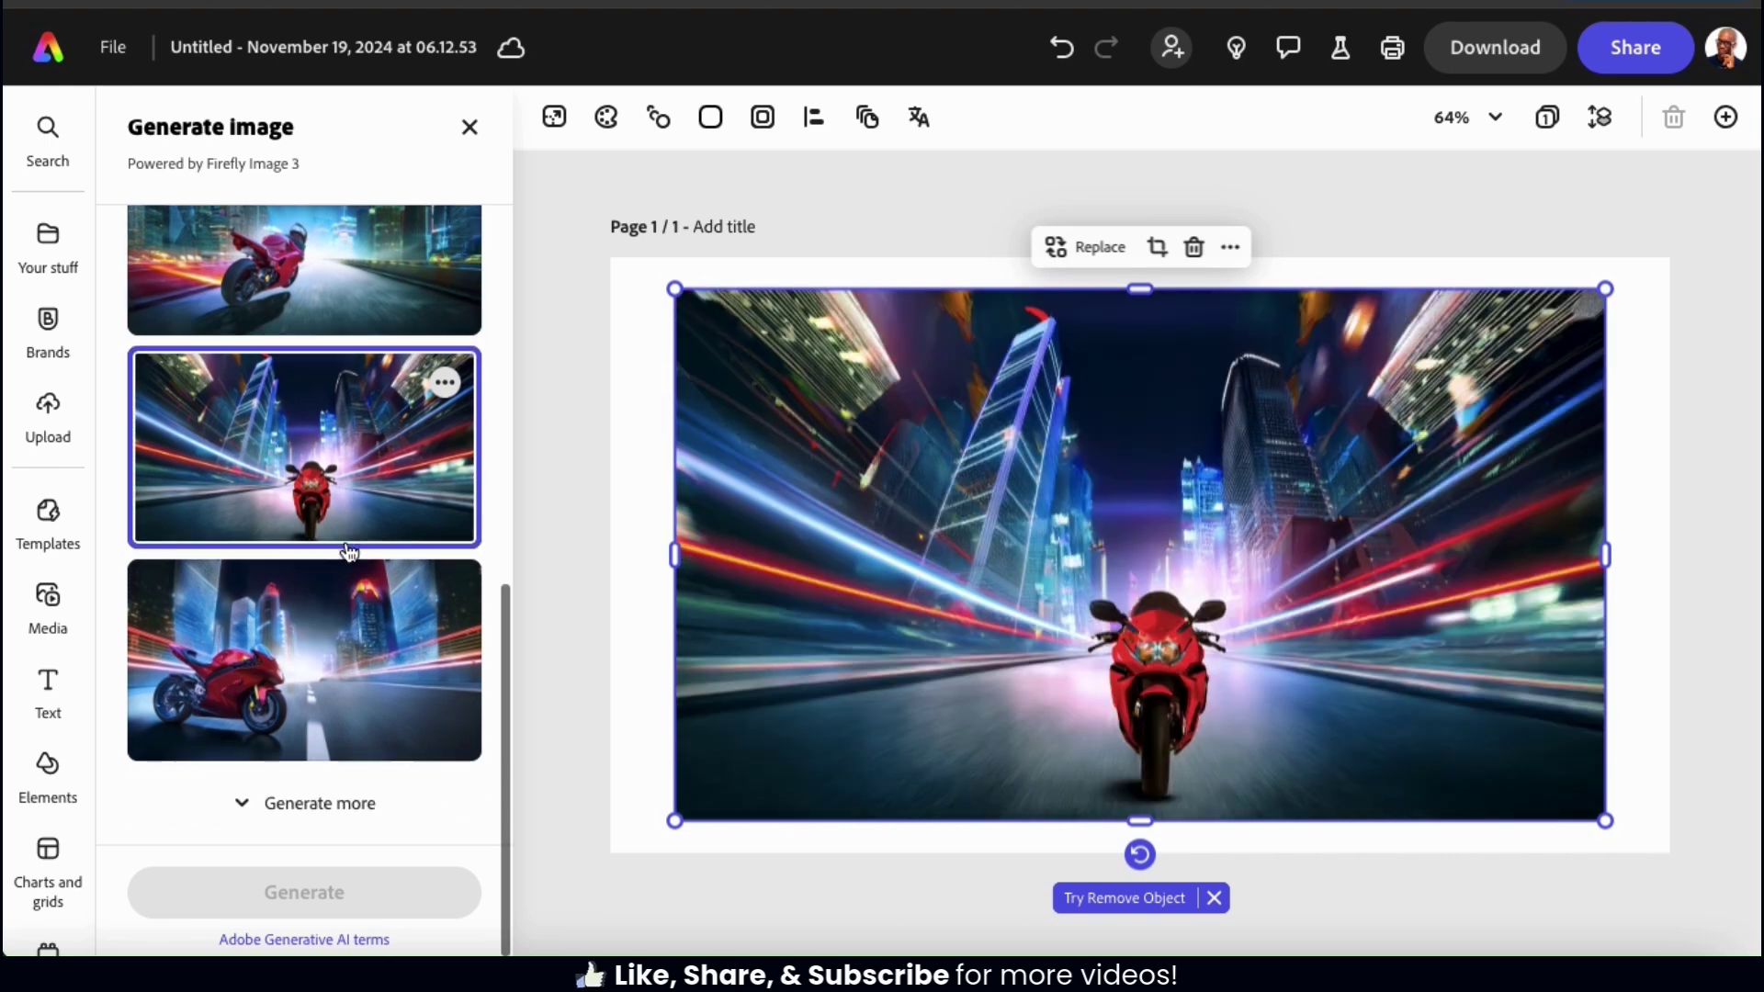
{"action": "left_click", "coordinate": [350, 643]}
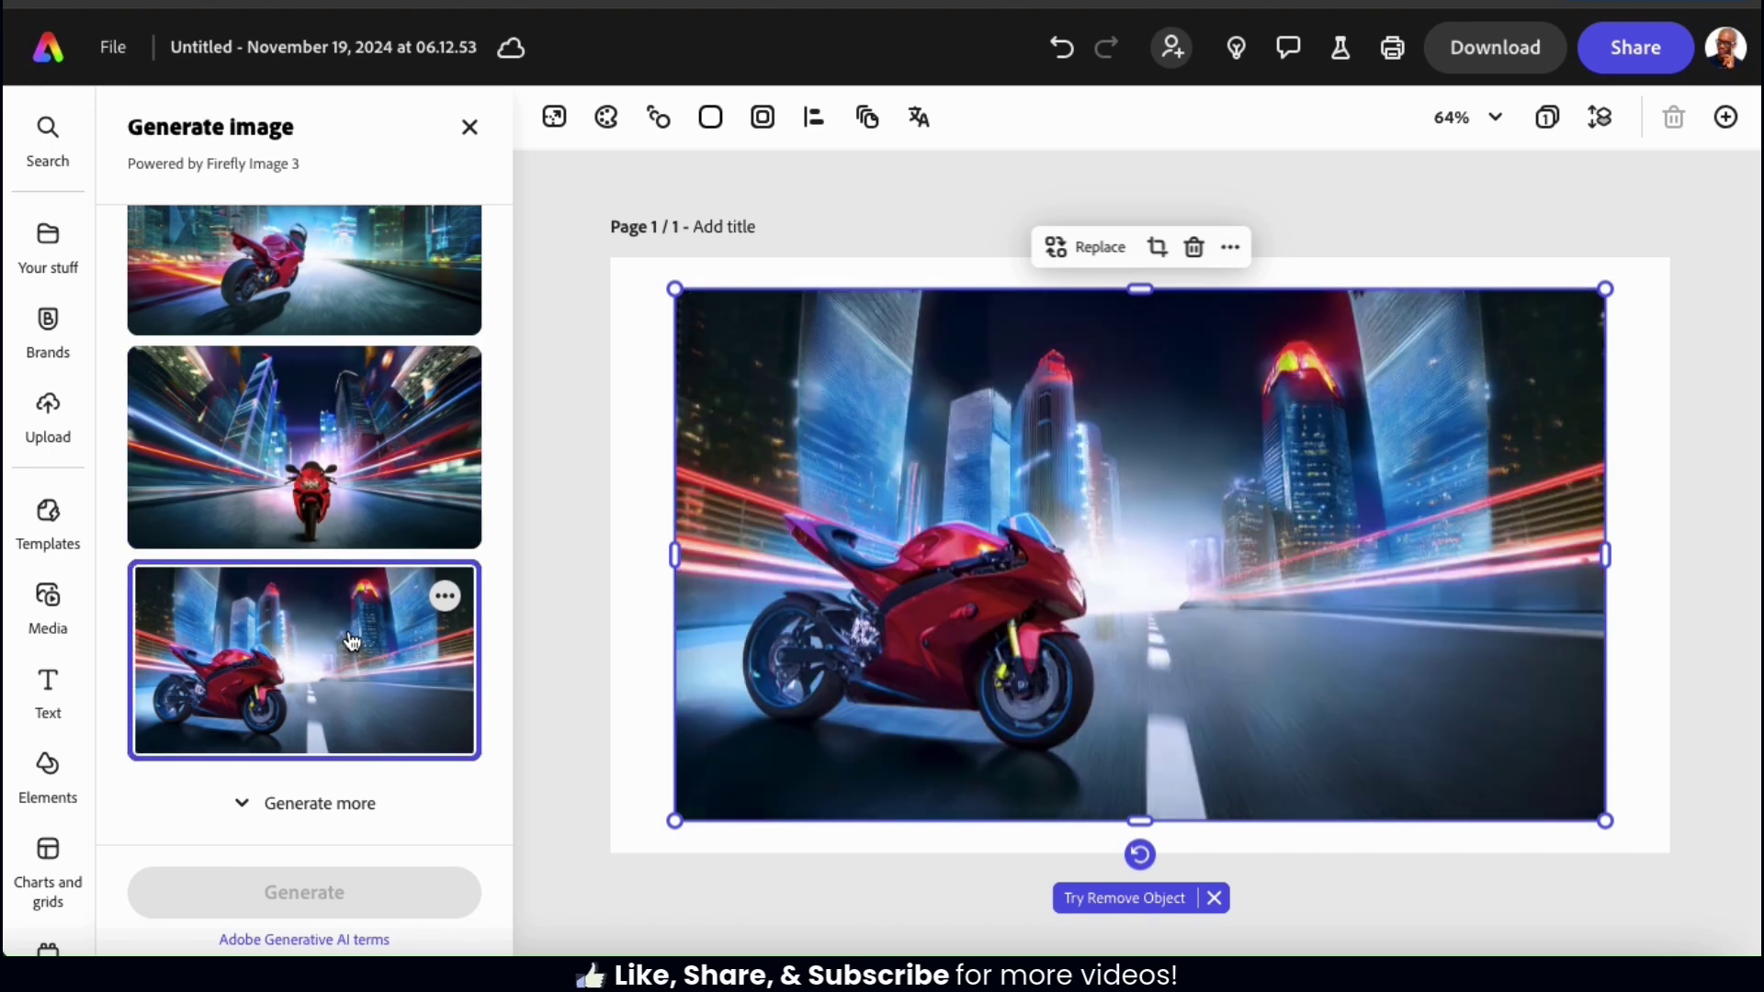
Generate more variations and place the red bike leaning into a neon-trailed curve.
{"action": "left_click", "coordinate": [285, 816]}
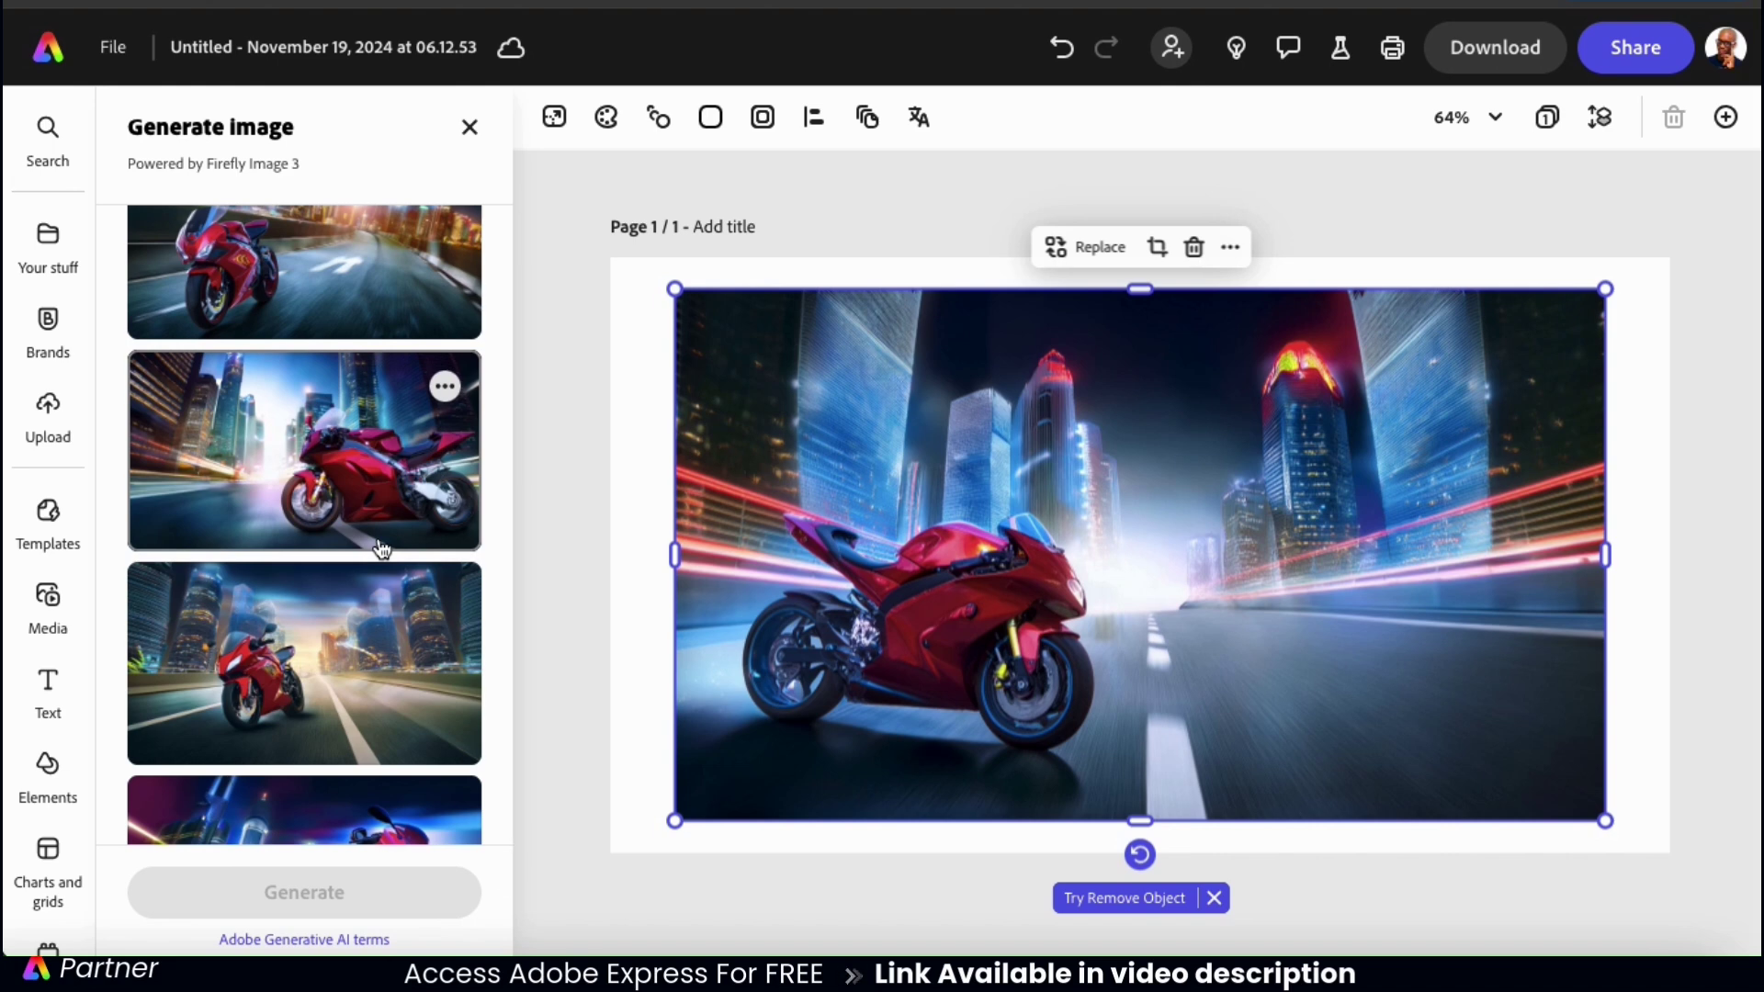
{"action": "scroll", "coordinate": [382, 550], "scroll_direction": "down", "scroll_amount": 5}
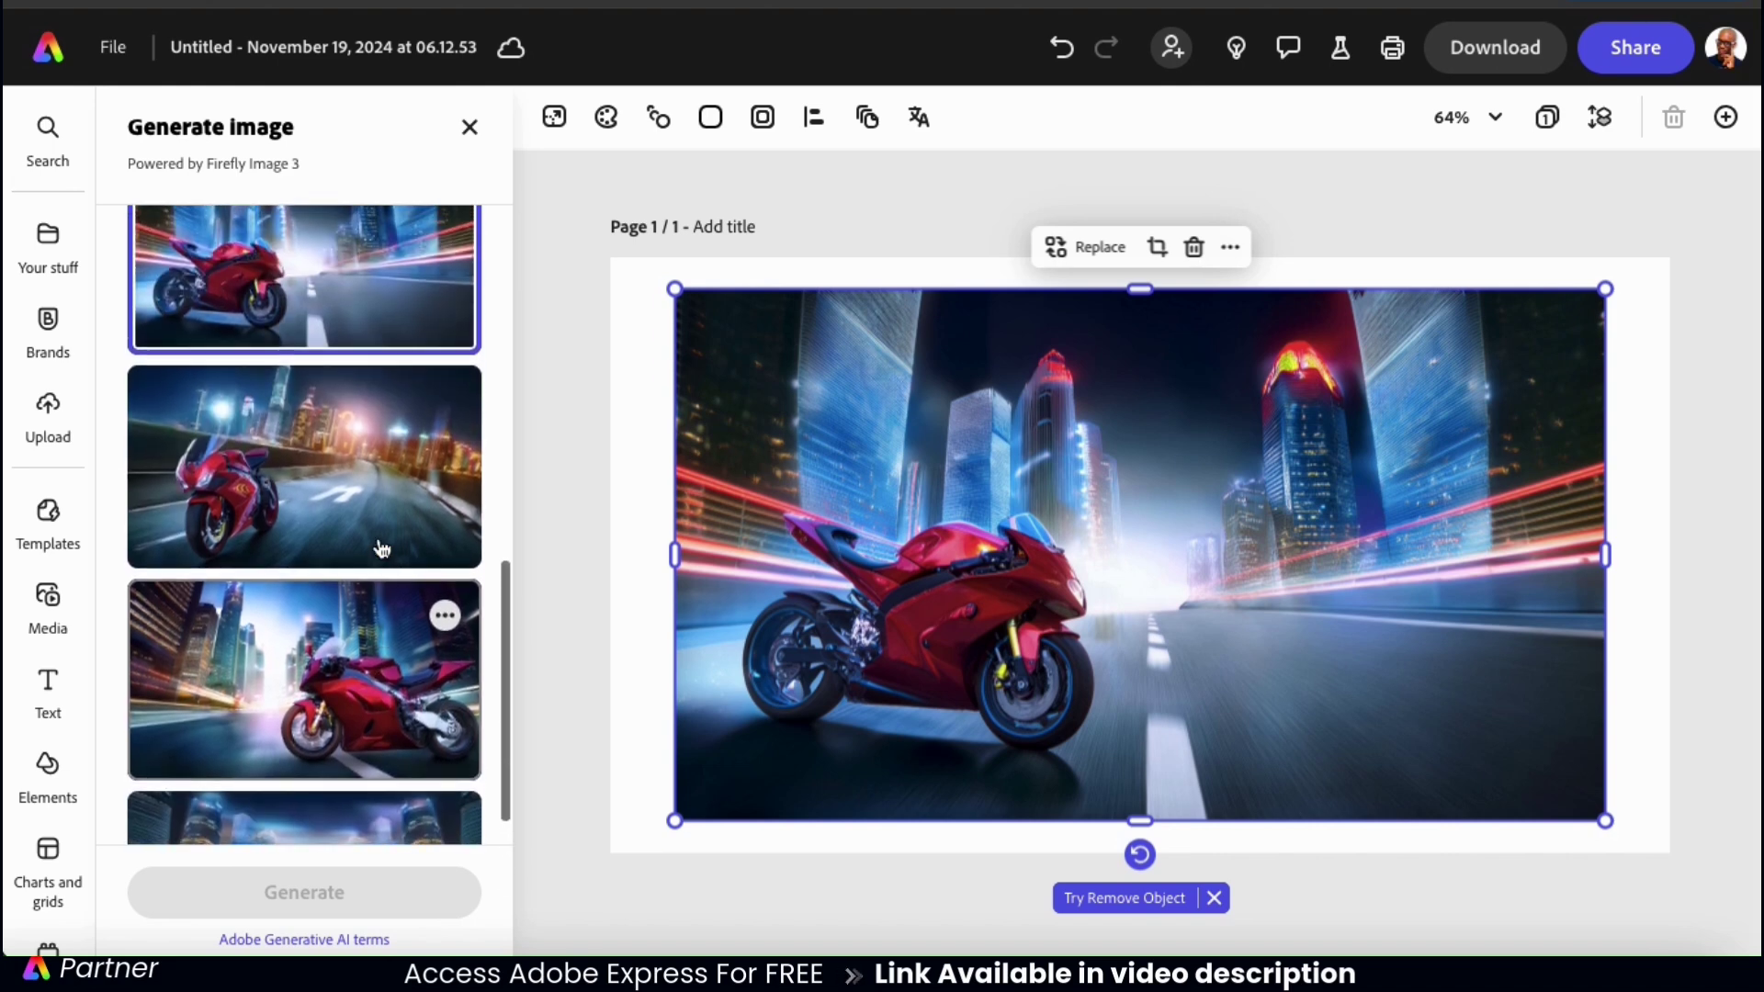
{"action": "left_click", "coordinate": [348, 354]}
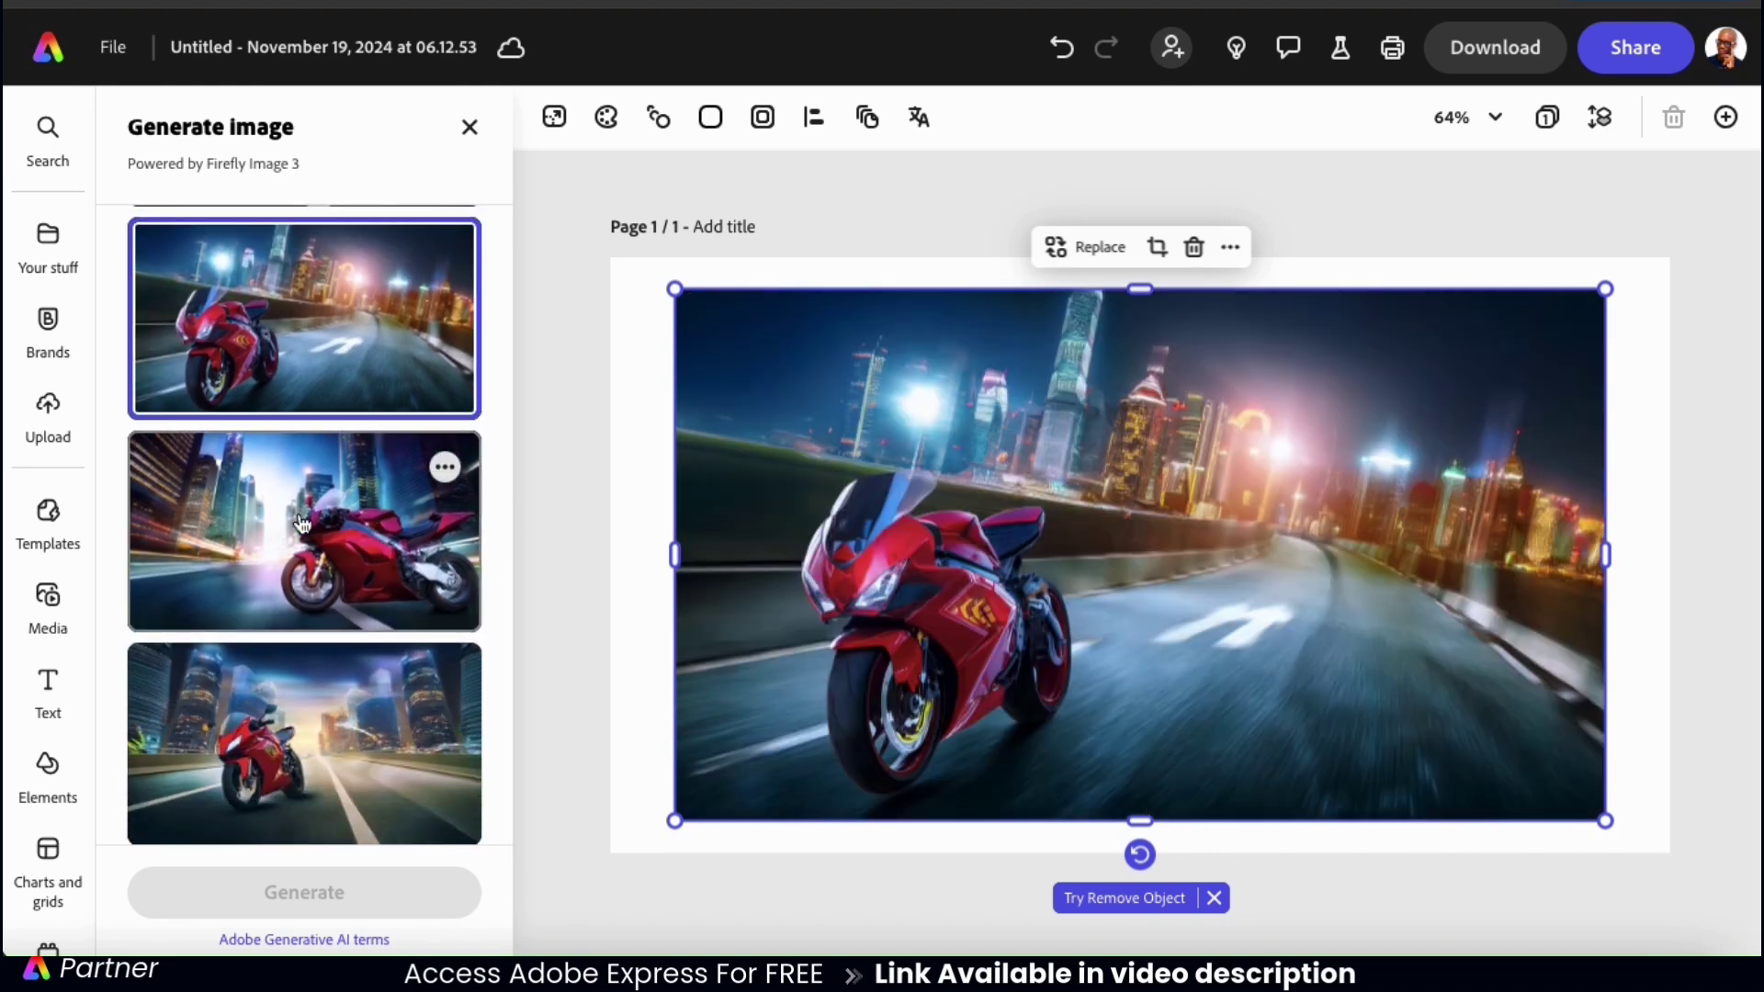
{"action": "left_click", "coordinate": [304, 524]}
{"action": "left_click", "coordinate": [306, 739]}
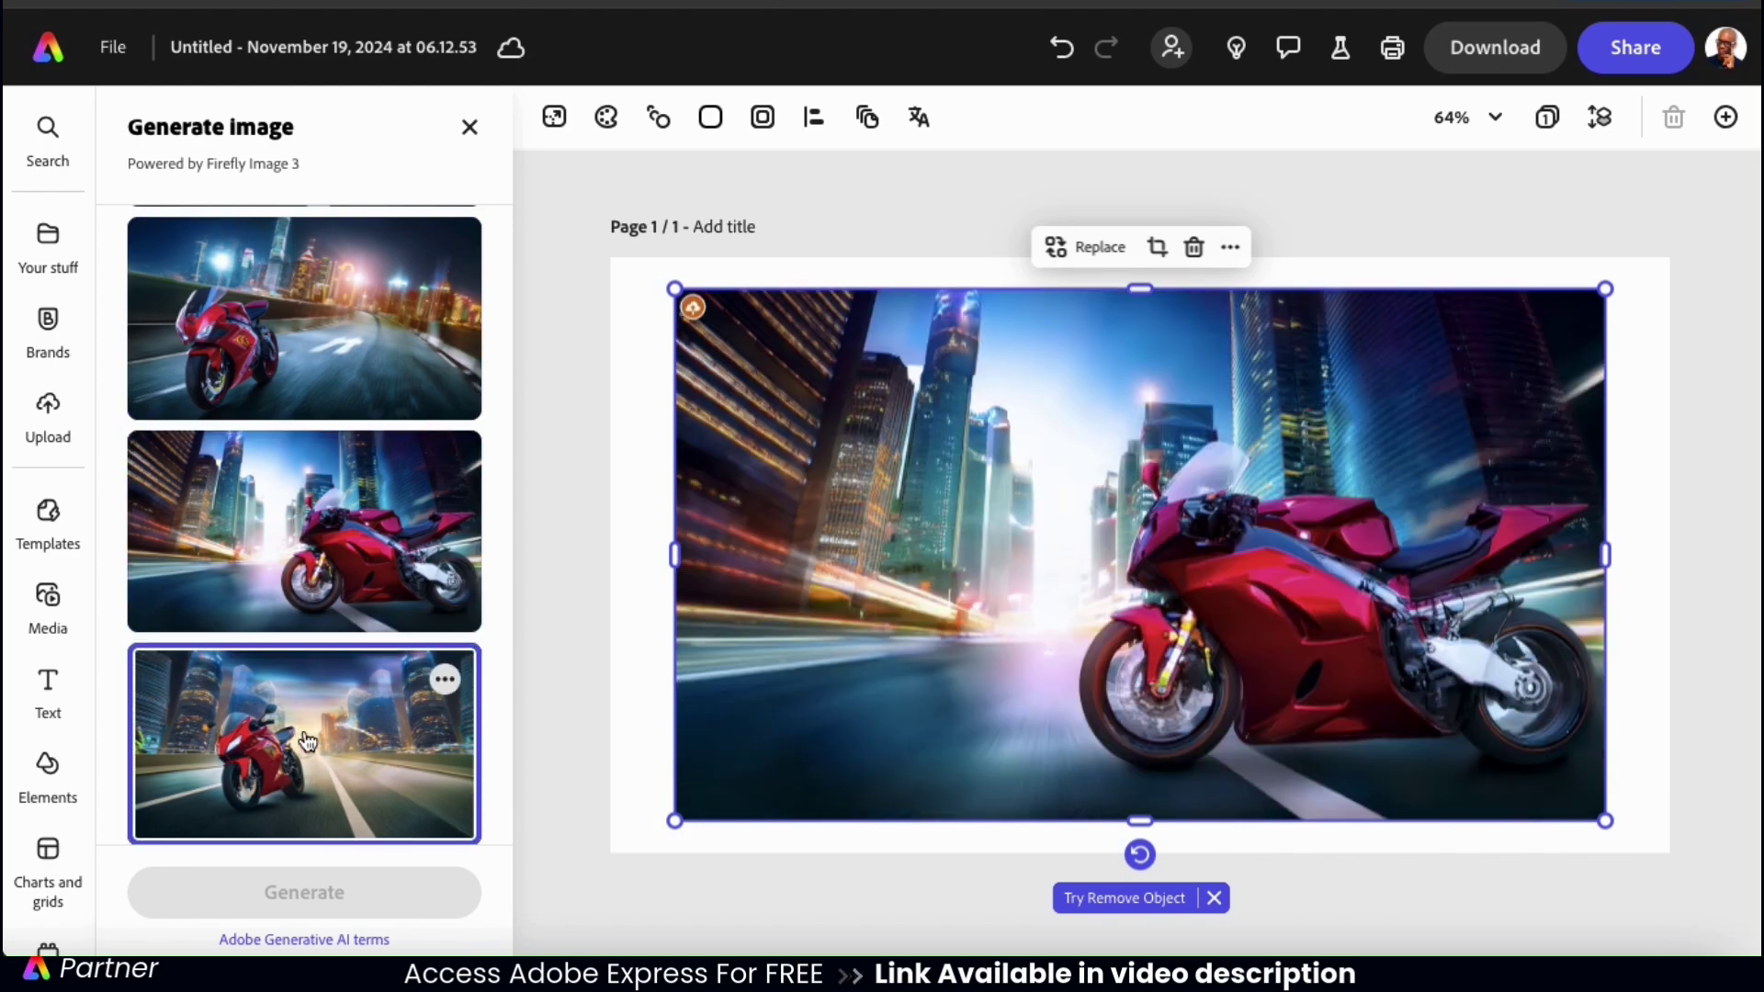
{"action": "scroll", "coordinate": [309, 739], "scroll_direction": "down", "scroll_amount": 2}
{"action": "scroll", "coordinate": [309, 740], "scroll_direction": "down", "scroll_amount": 2}
{"action": "left_click", "coordinate": [311, 706]}
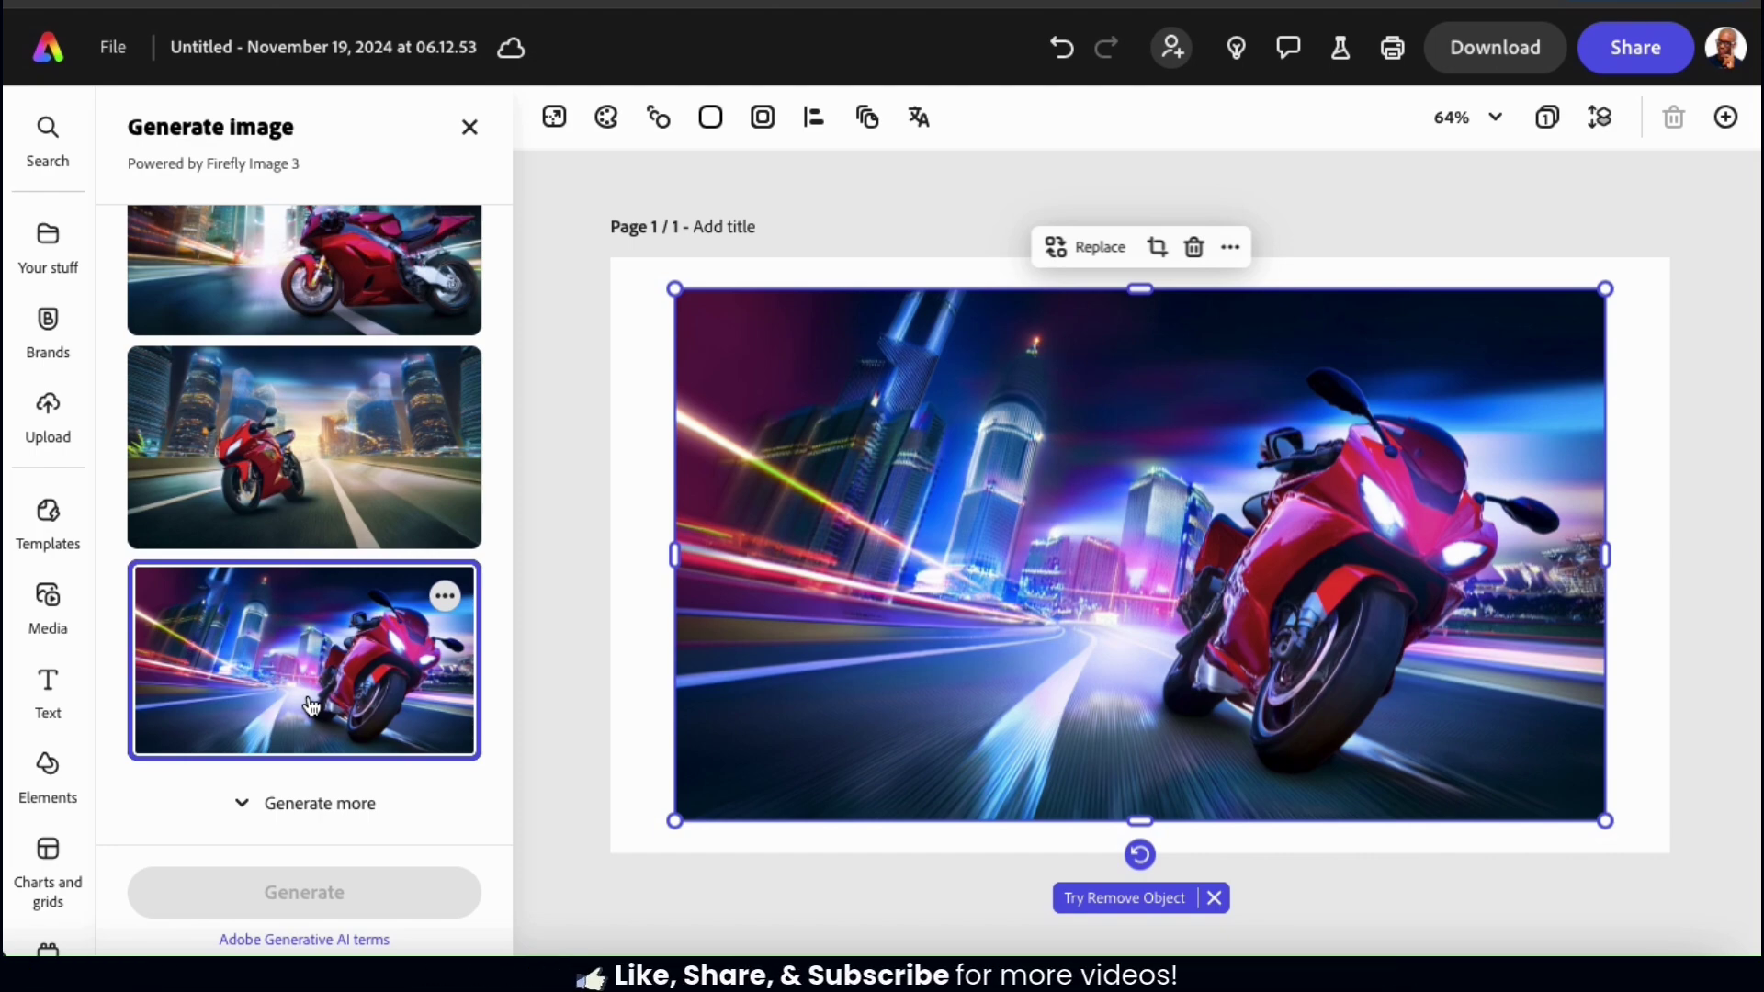
Add a 'NIGHT RIDER CLUB' title at top-left, size 70, bold, white fill.
{"action": "type", "text": "text"}
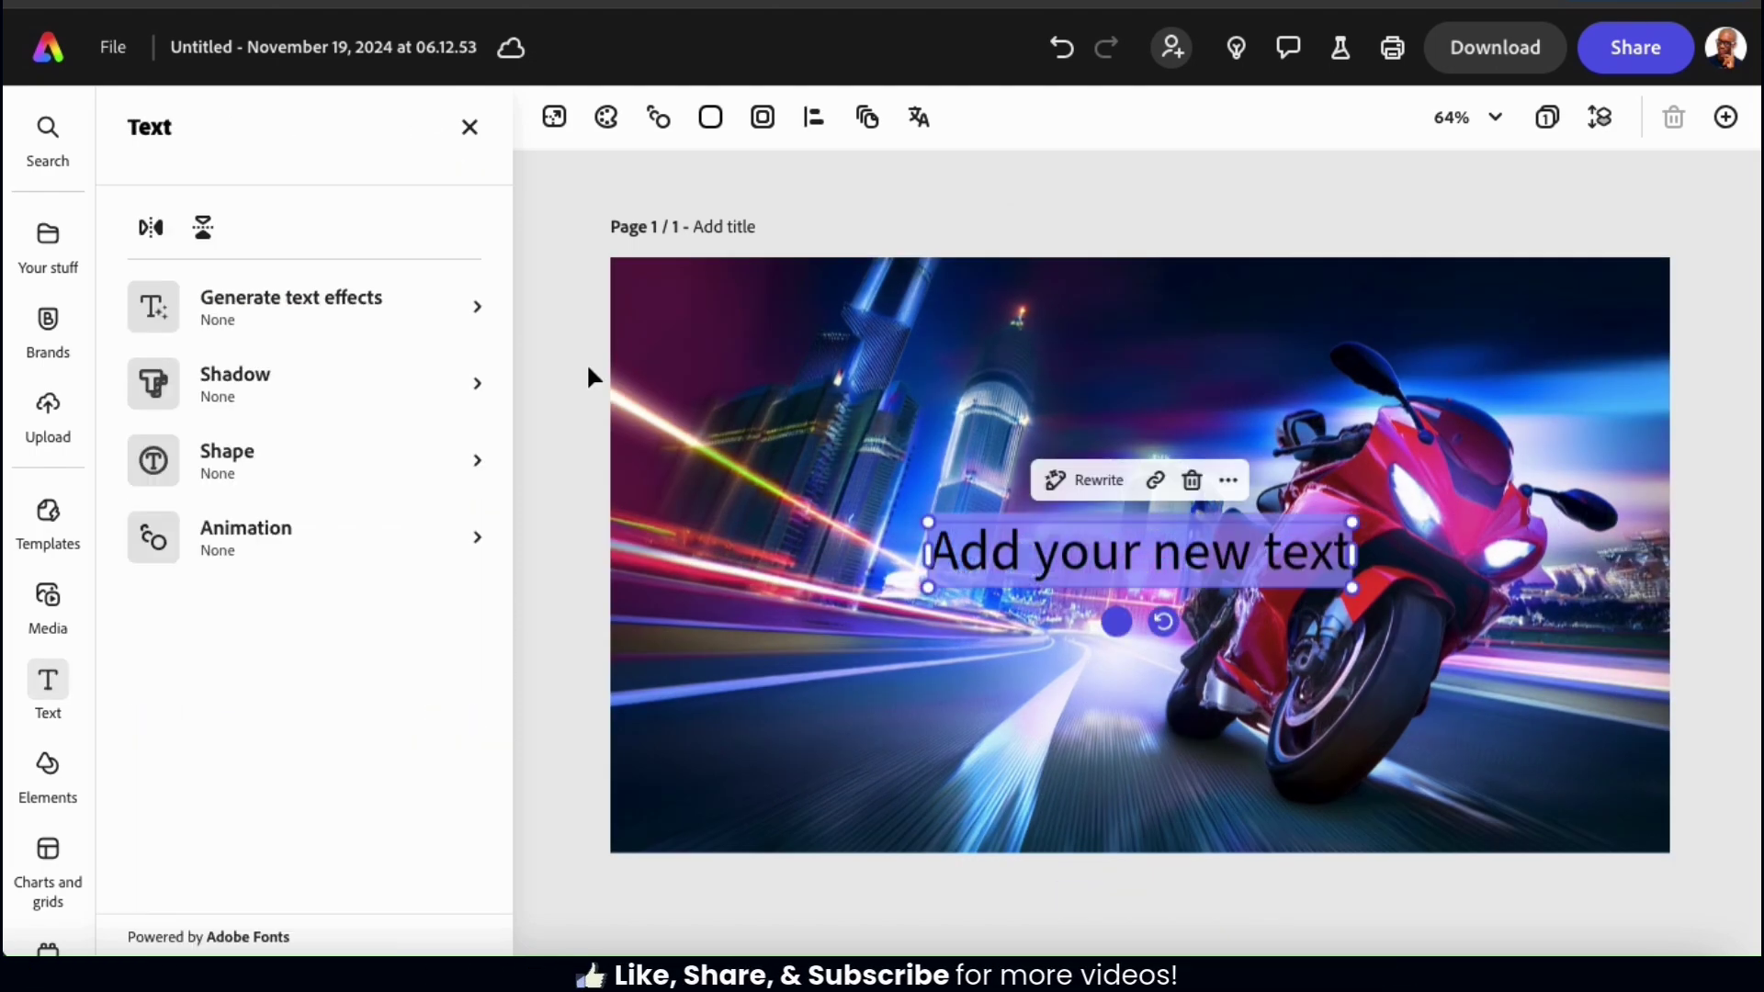
{"action": "type", "text": "NIGHT RIDER CLUB"}
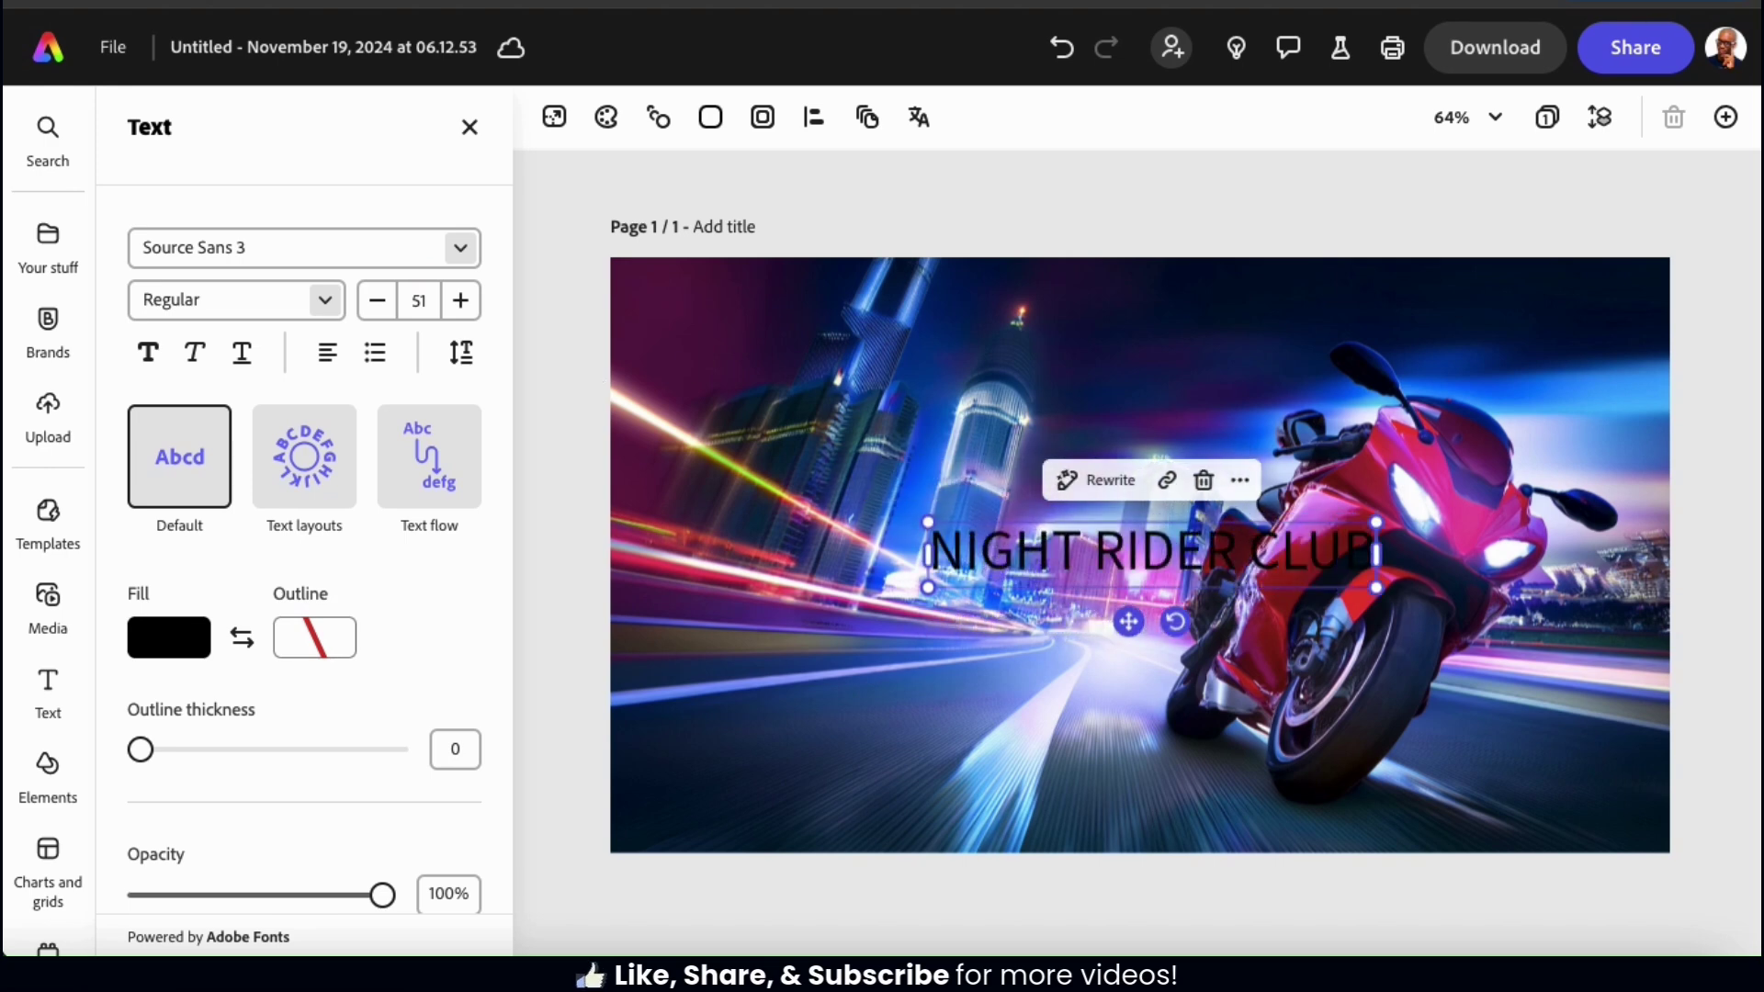
{"action": "left_click_drag", "start_coordinate": [1060, 622], "coordinate": [851, 409]}
{"action": "left_click_drag", "start_coordinate": [1097, 370], "coordinate": [1270, 393]}
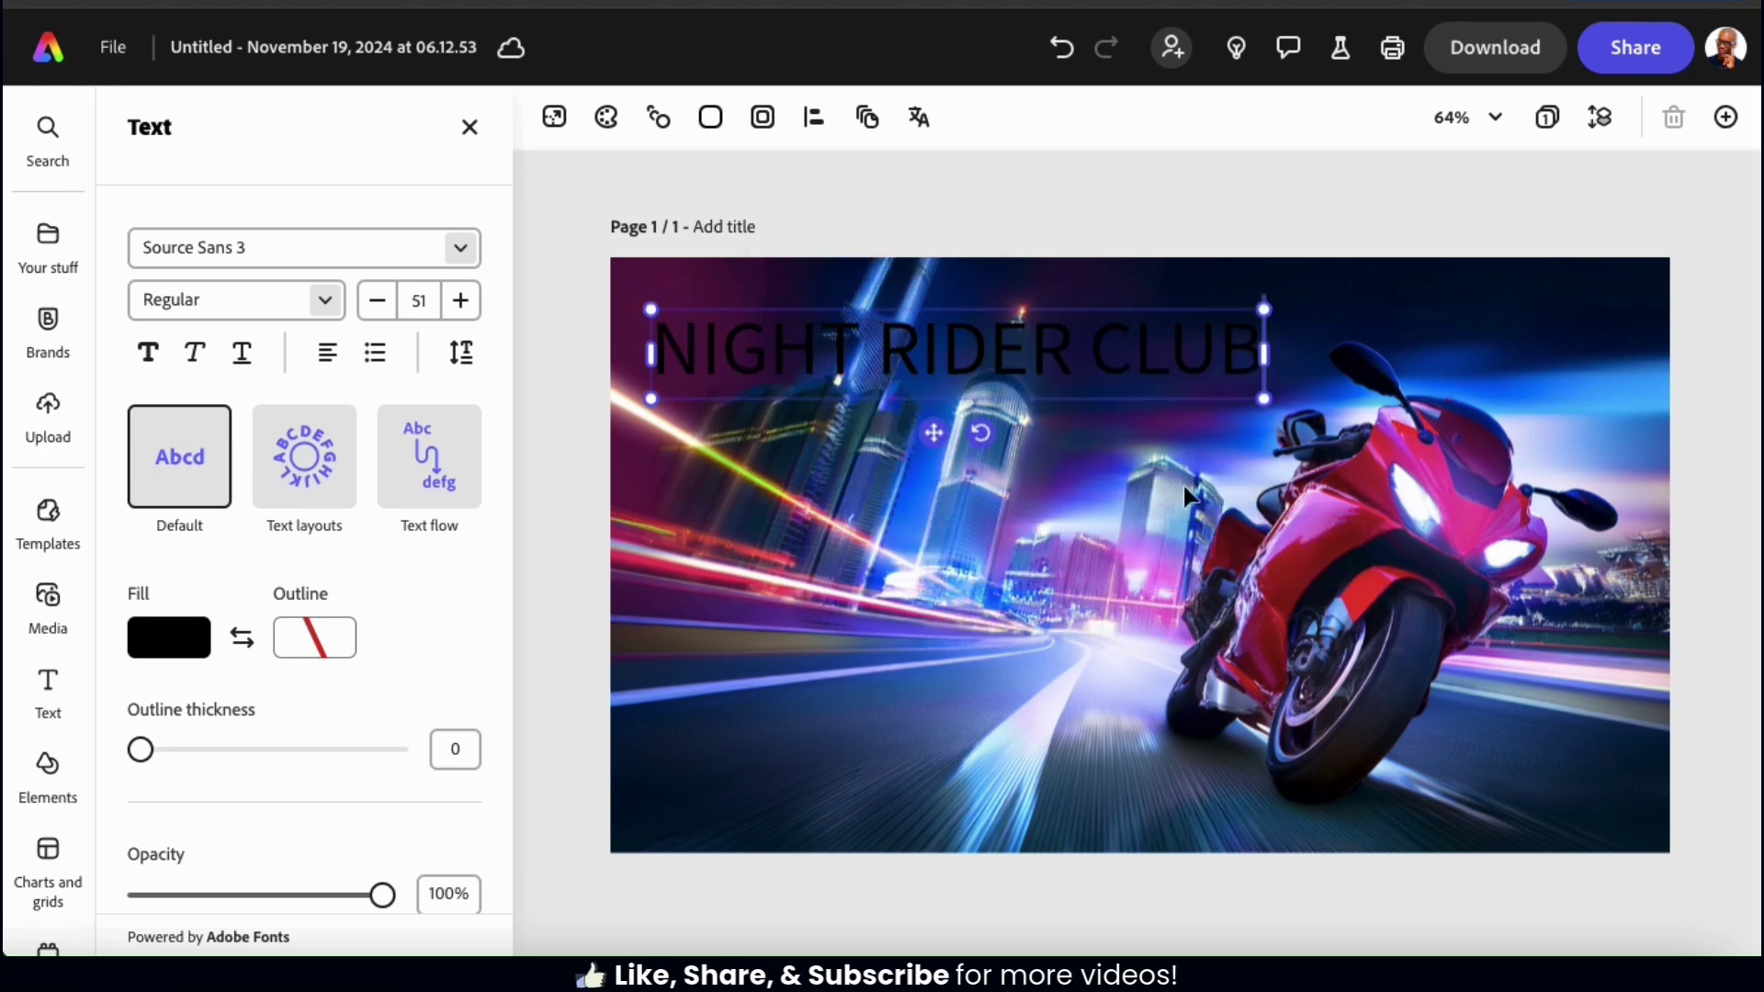
{"action": "left_click", "coordinate": [147, 352]}
{"action": "left_click", "coordinate": [174, 644]}
{"action": "left_click", "coordinate": [323, 592]}
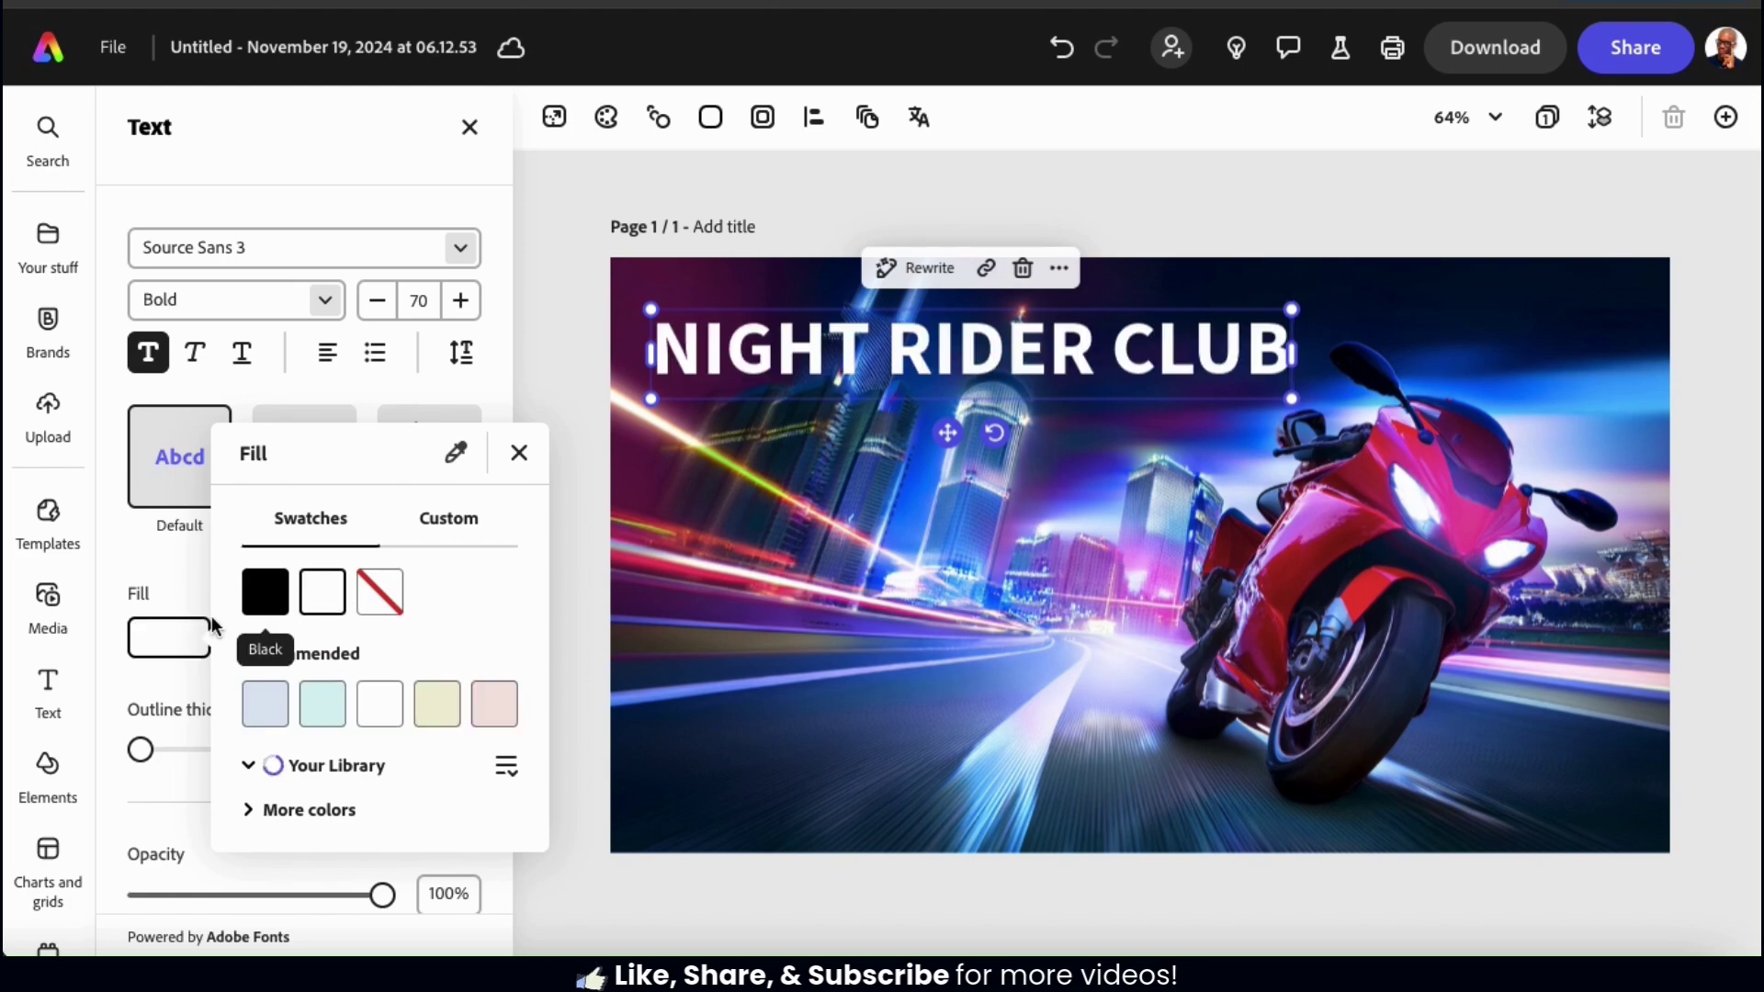
{"action": "left_click", "coordinate": [205, 598]}
Deselect the title and add a blank second page.
{"action": "left_click", "coordinate": [304, 666]}
{"action": "left_click", "coordinate": [1687, 501]}
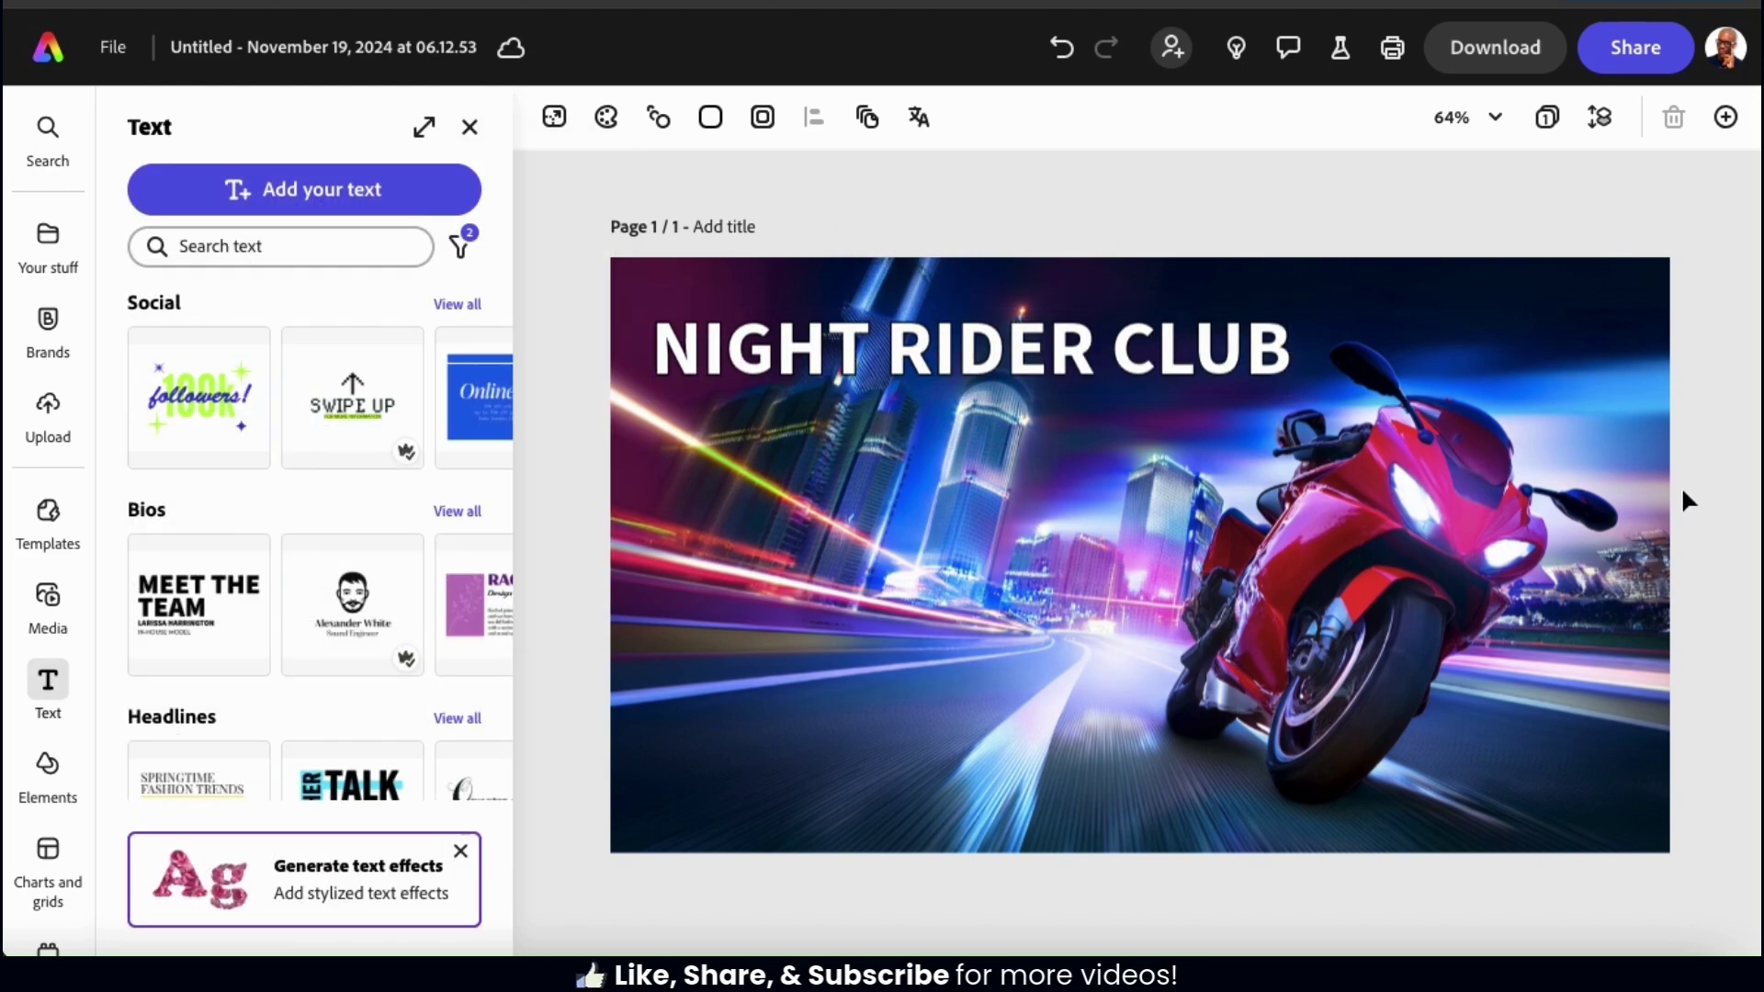
{"action": "left_click", "coordinate": [1684, 494]}
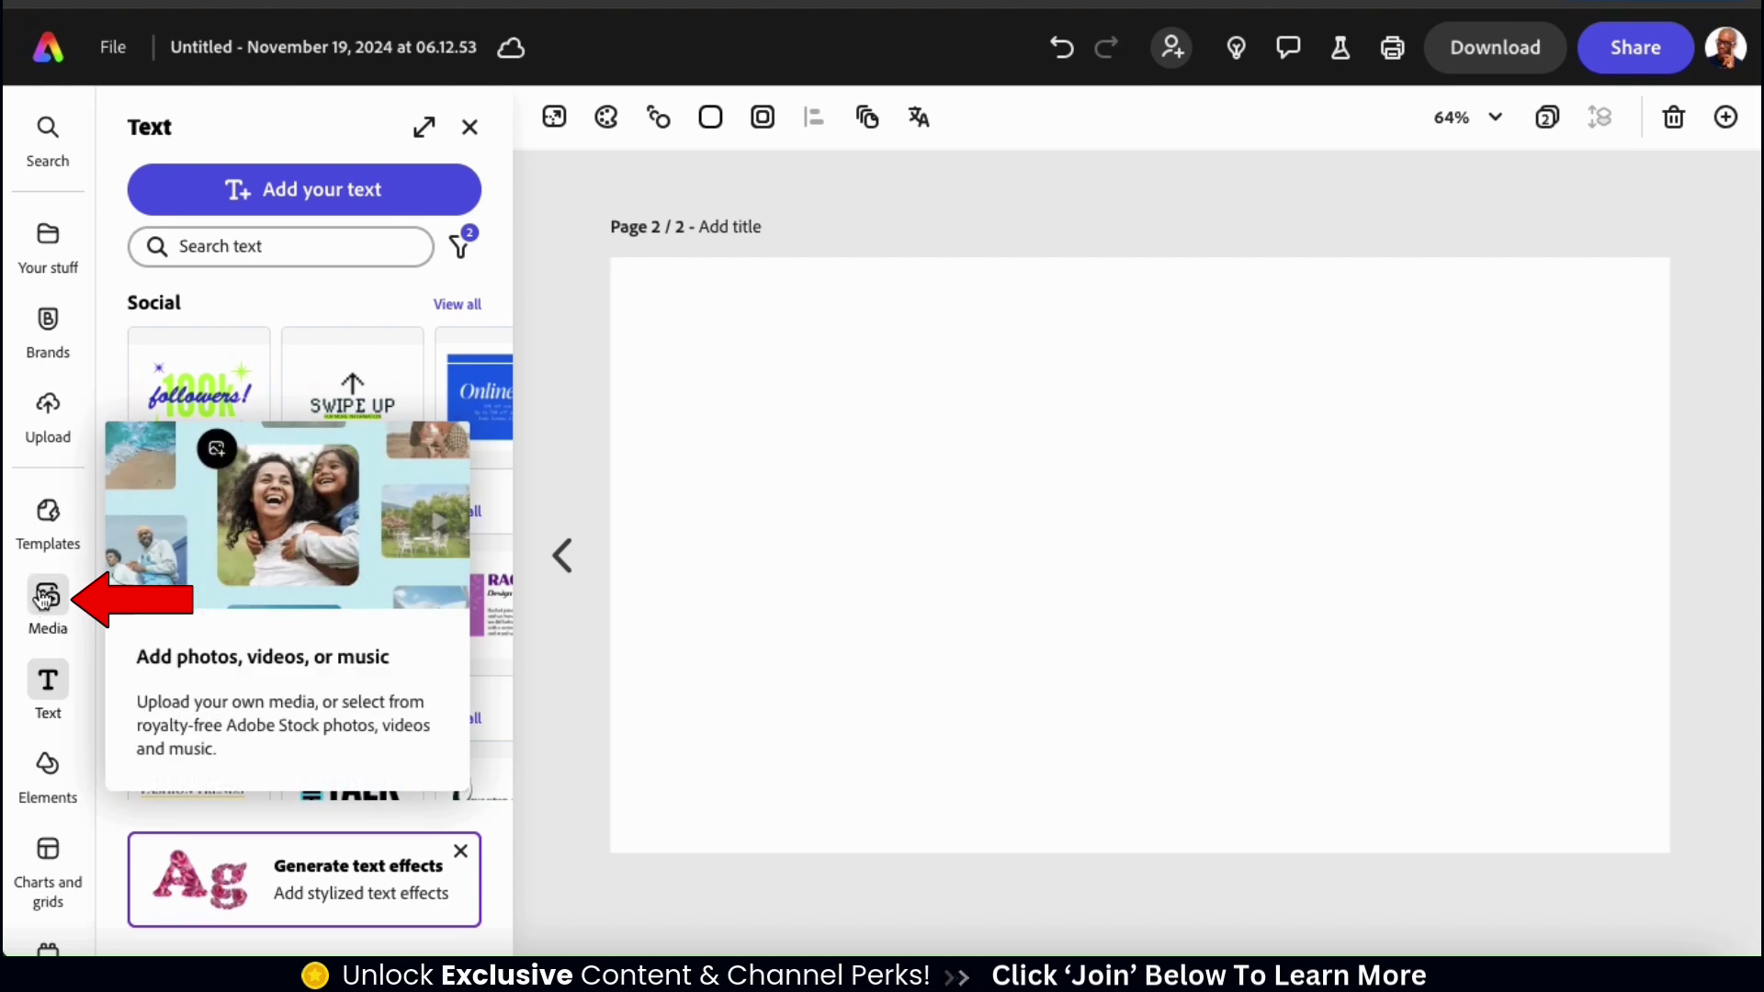
Add a page-filling 16:9 image placeholder on page 2 prompted 'Happy bear holding a blank sign.'.
{"action": "left_click", "coordinate": [60, 620]}
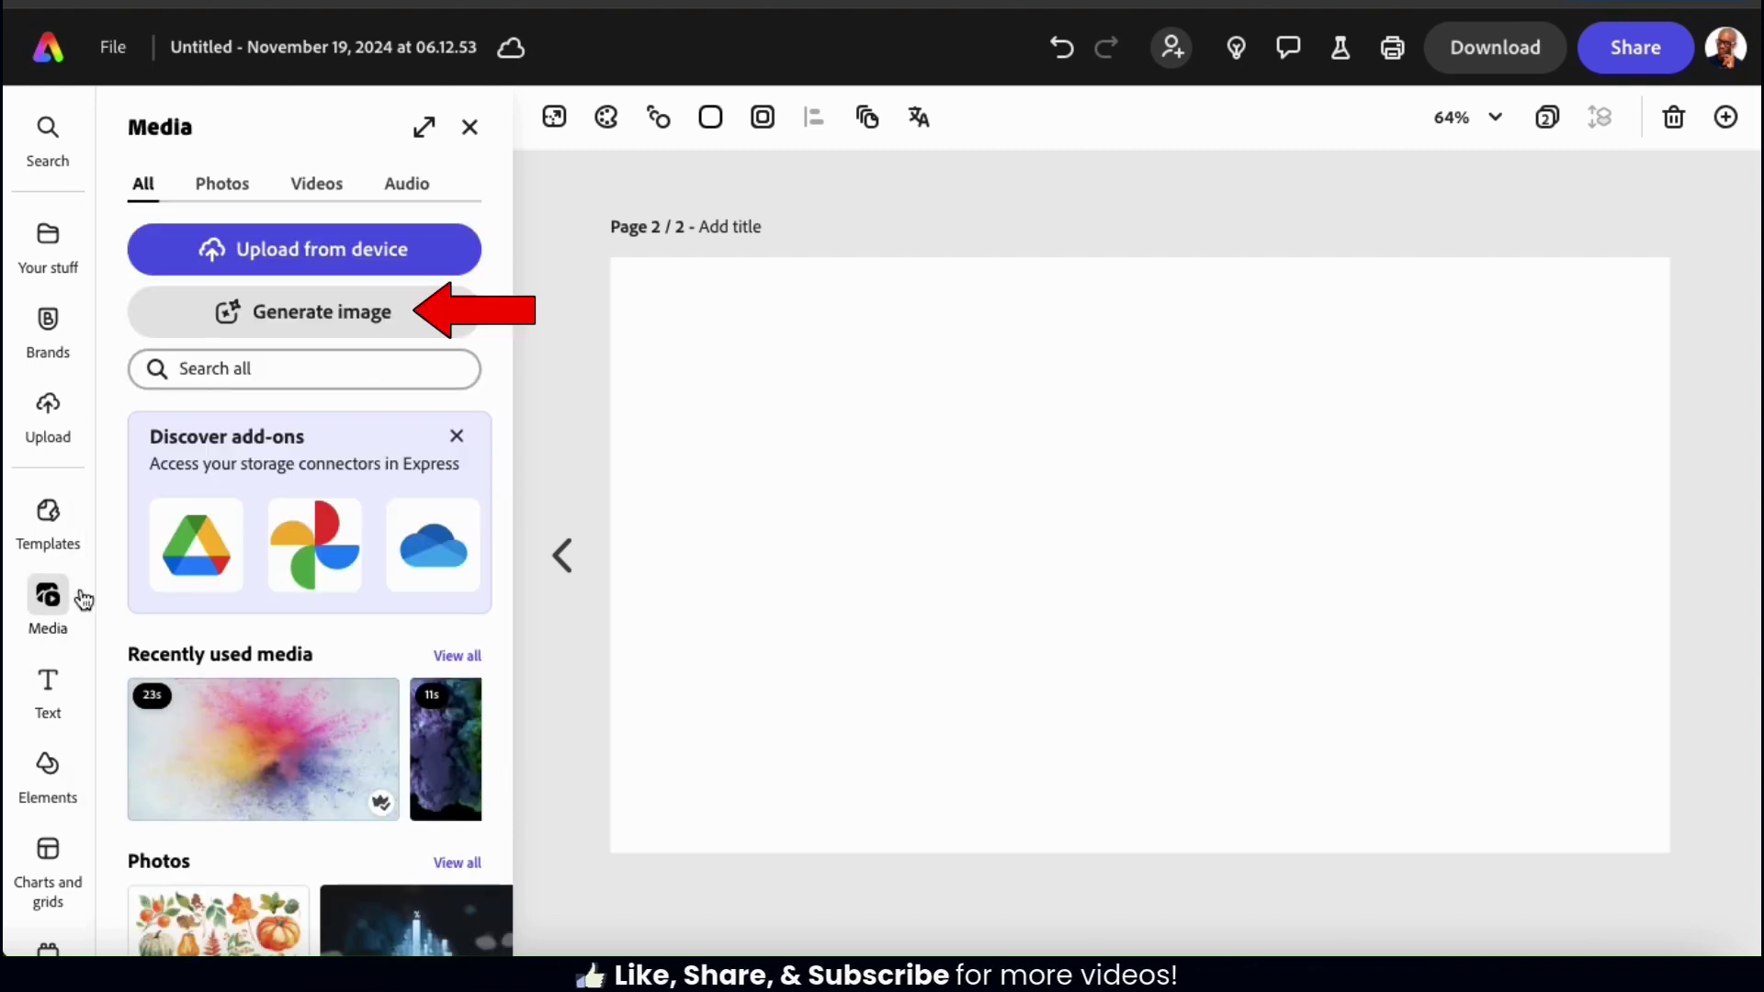
{"action": "left_click", "coordinate": [321, 317]}
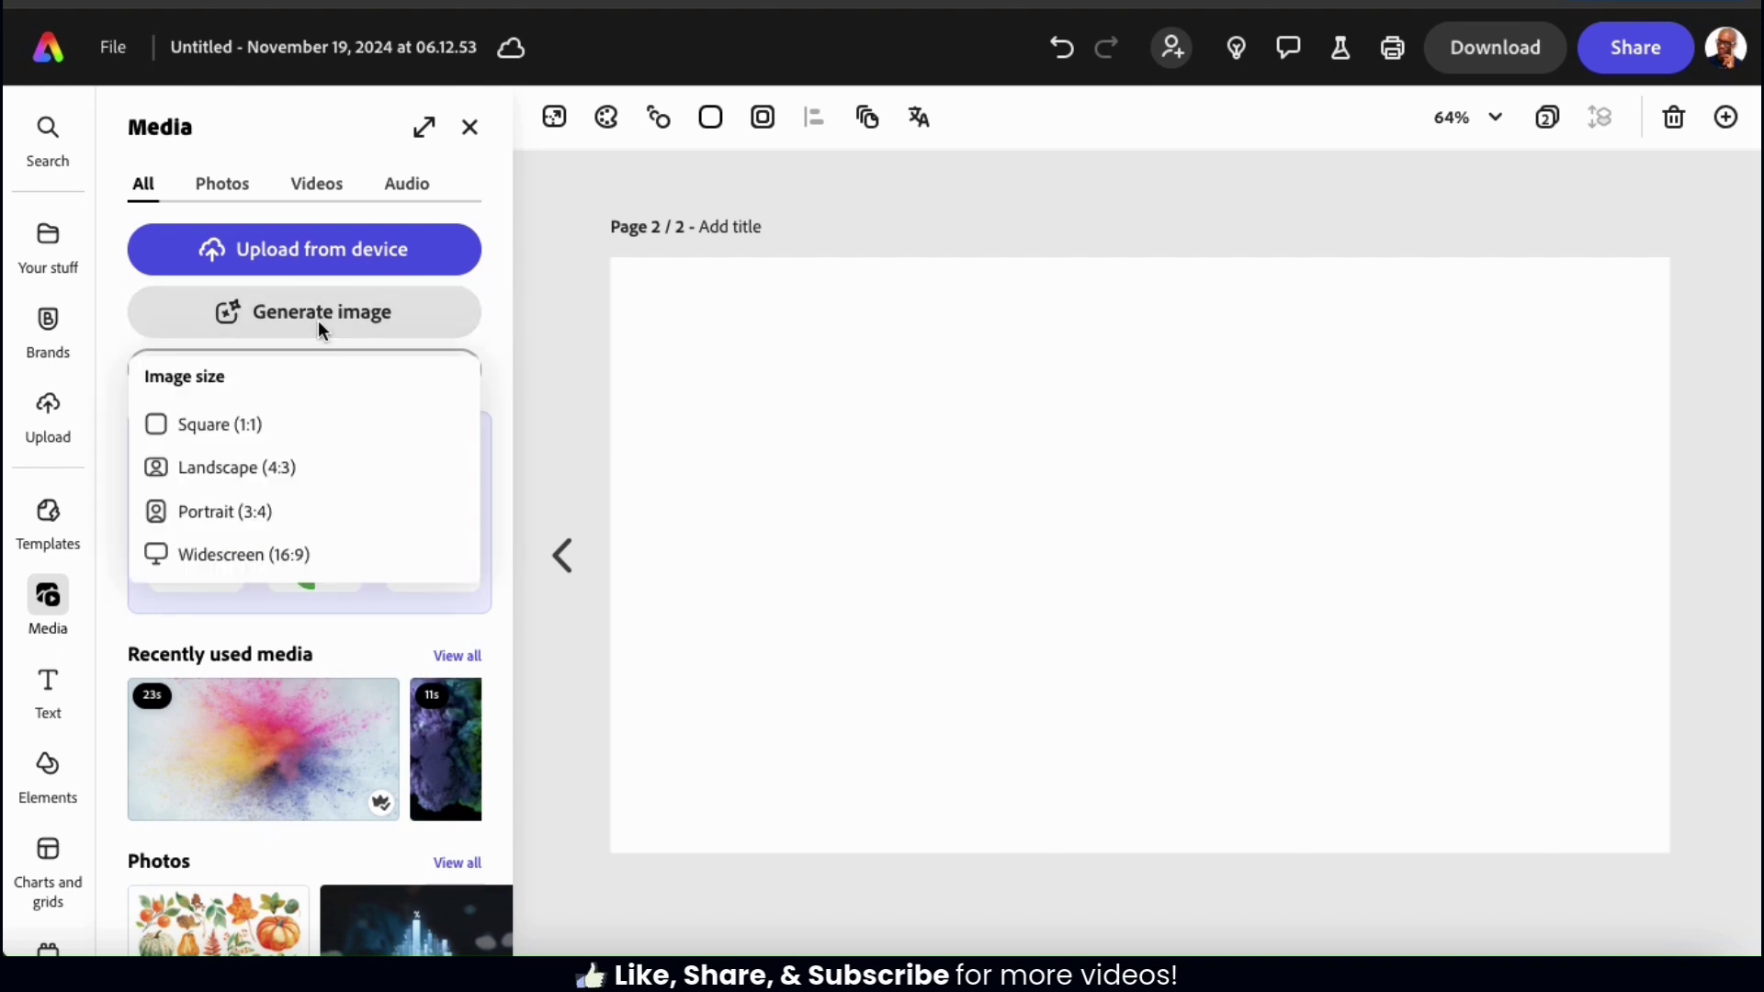
{"action": "left_click", "coordinate": [250, 571]}
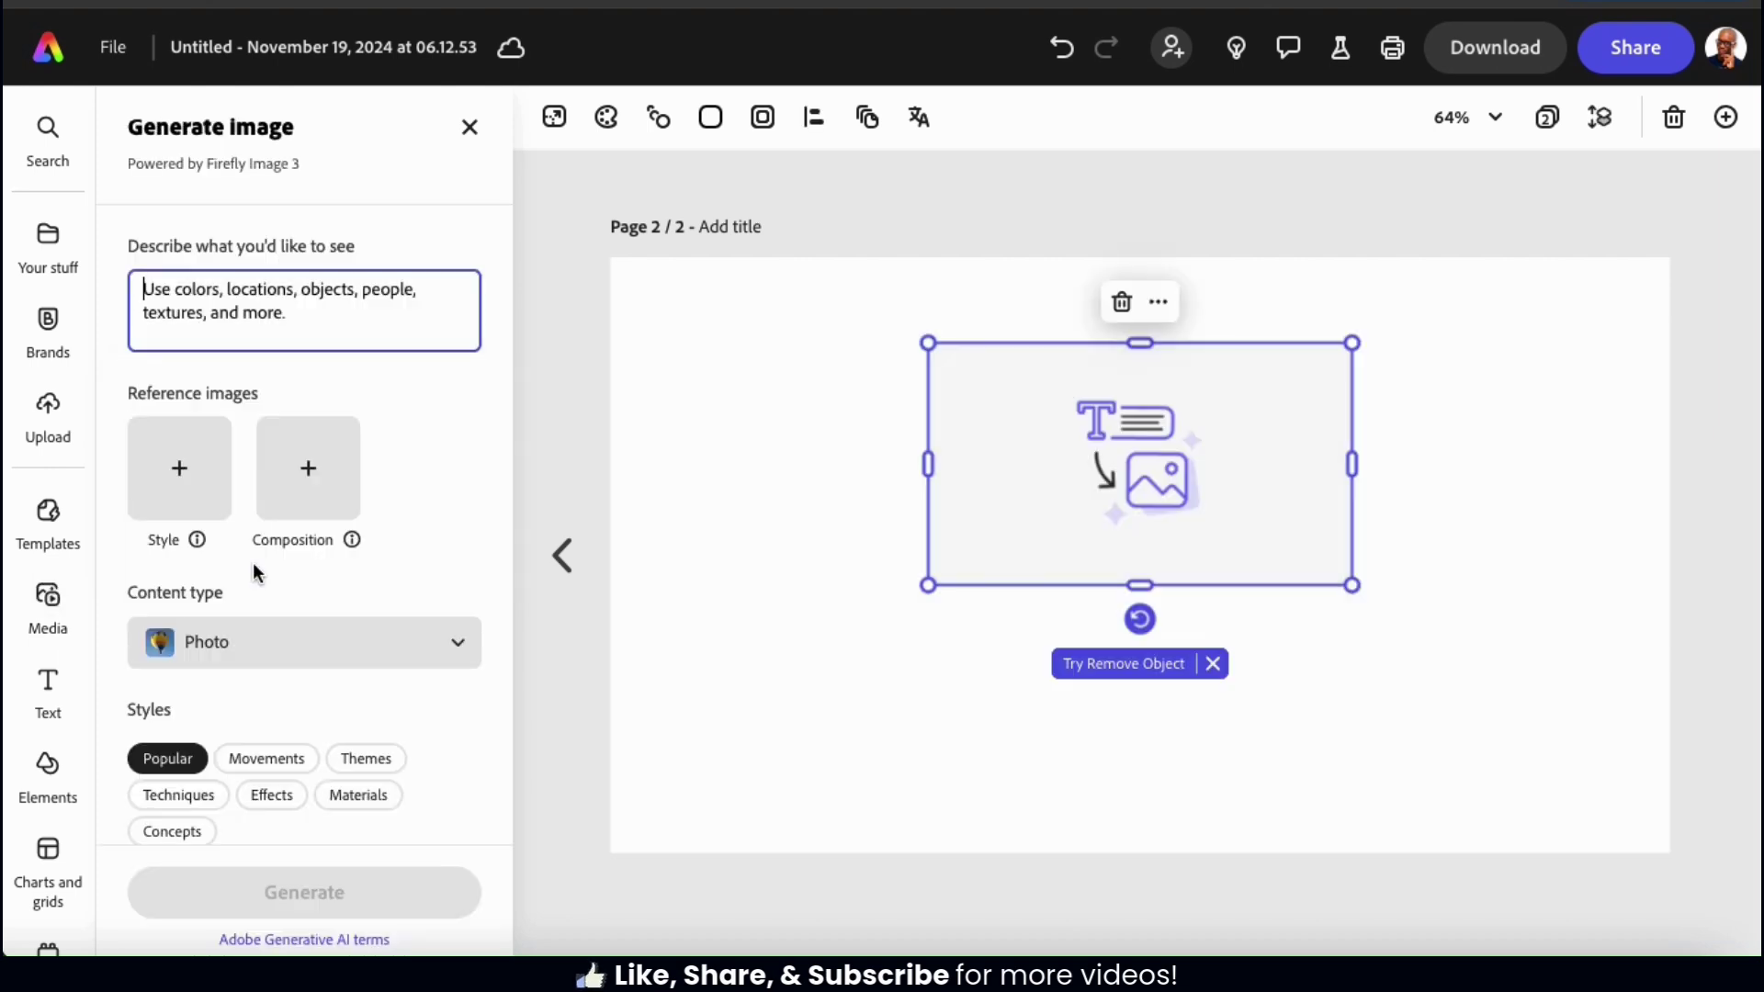
{"action": "left_click_drag", "start_coordinate": [941, 596], "coordinate": [632, 751]}
{"action": "left_click_drag", "start_coordinate": [1354, 752], "coordinate": [1575, 883]}
{"action": "left_click_drag", "start_coordinate": [1339, 679], "coordinate": [1370, 610]}
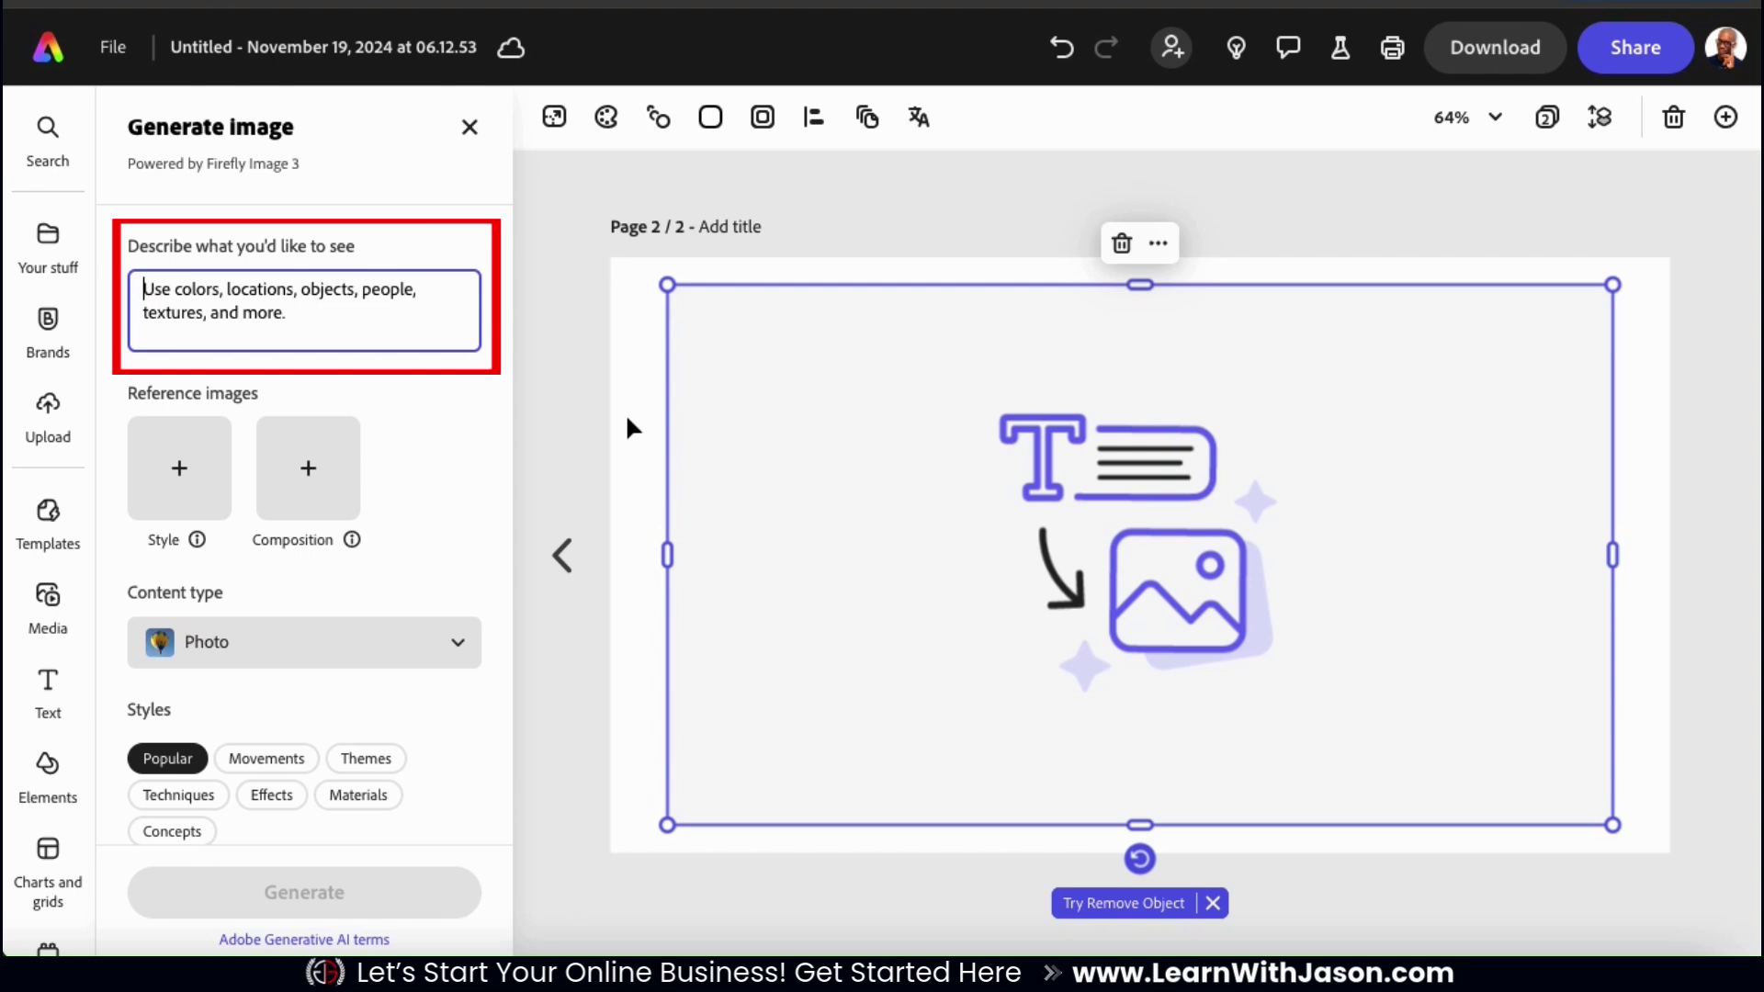
{"action": "type", "text": "Happy"}
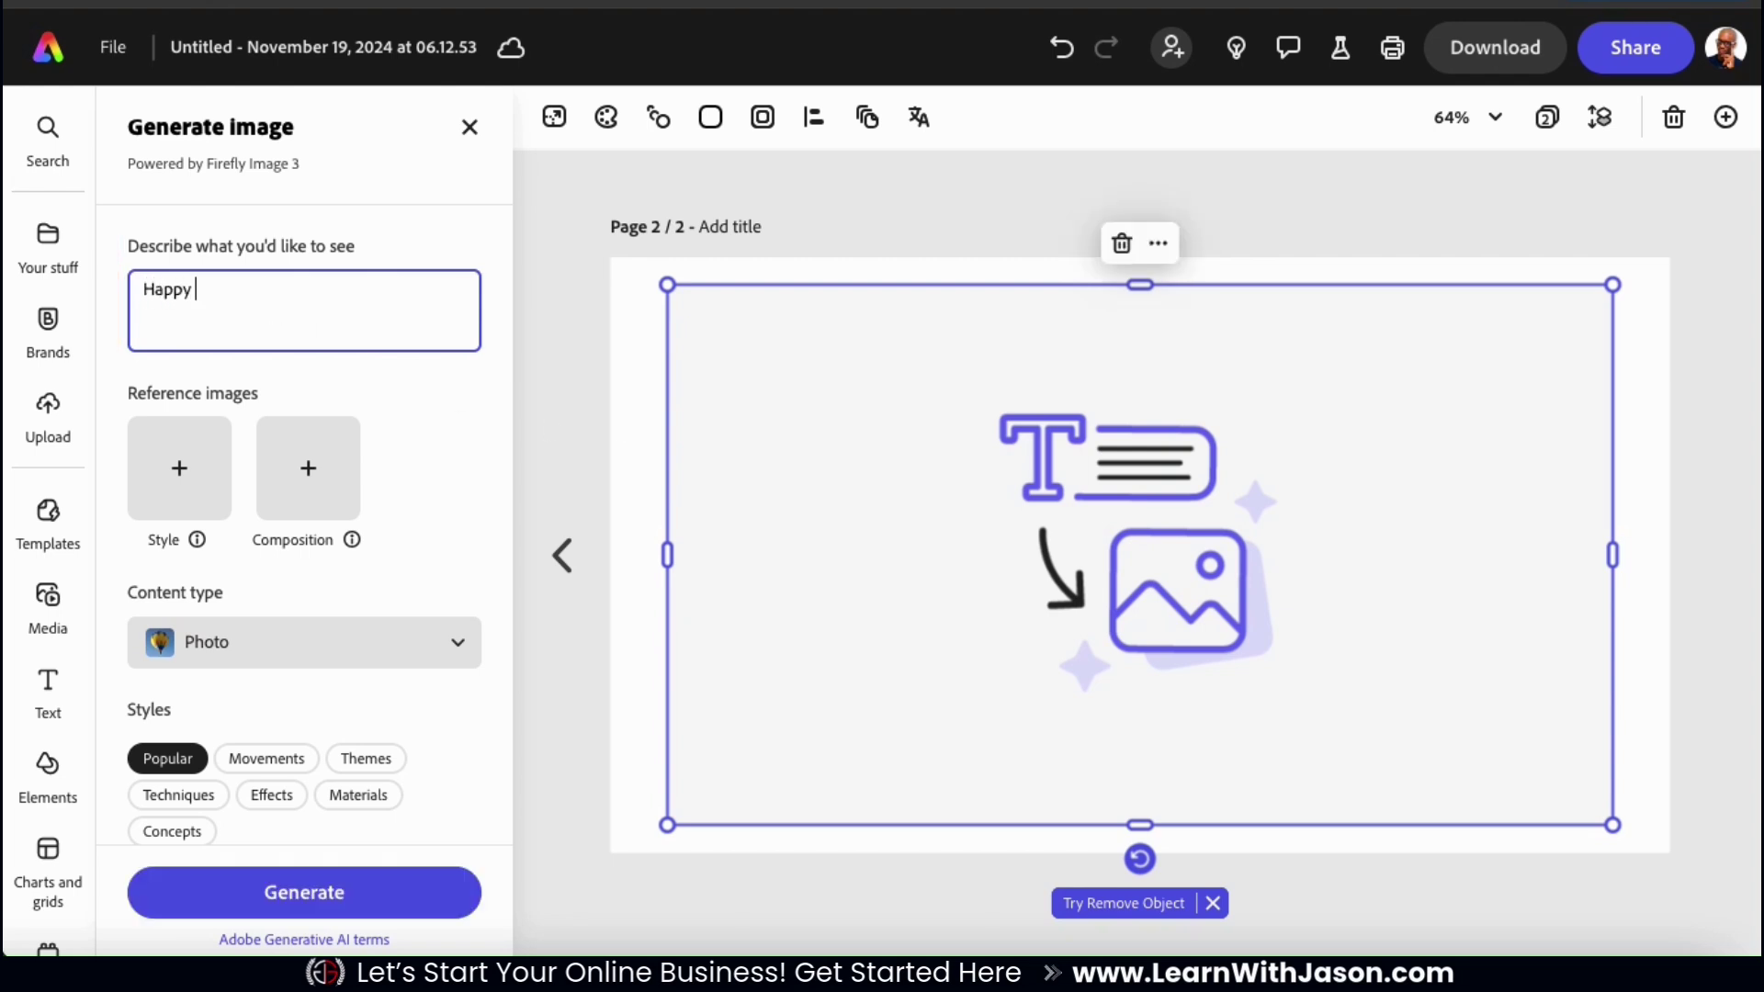
{"action": "type", "text": " bear holding a blank sign."}
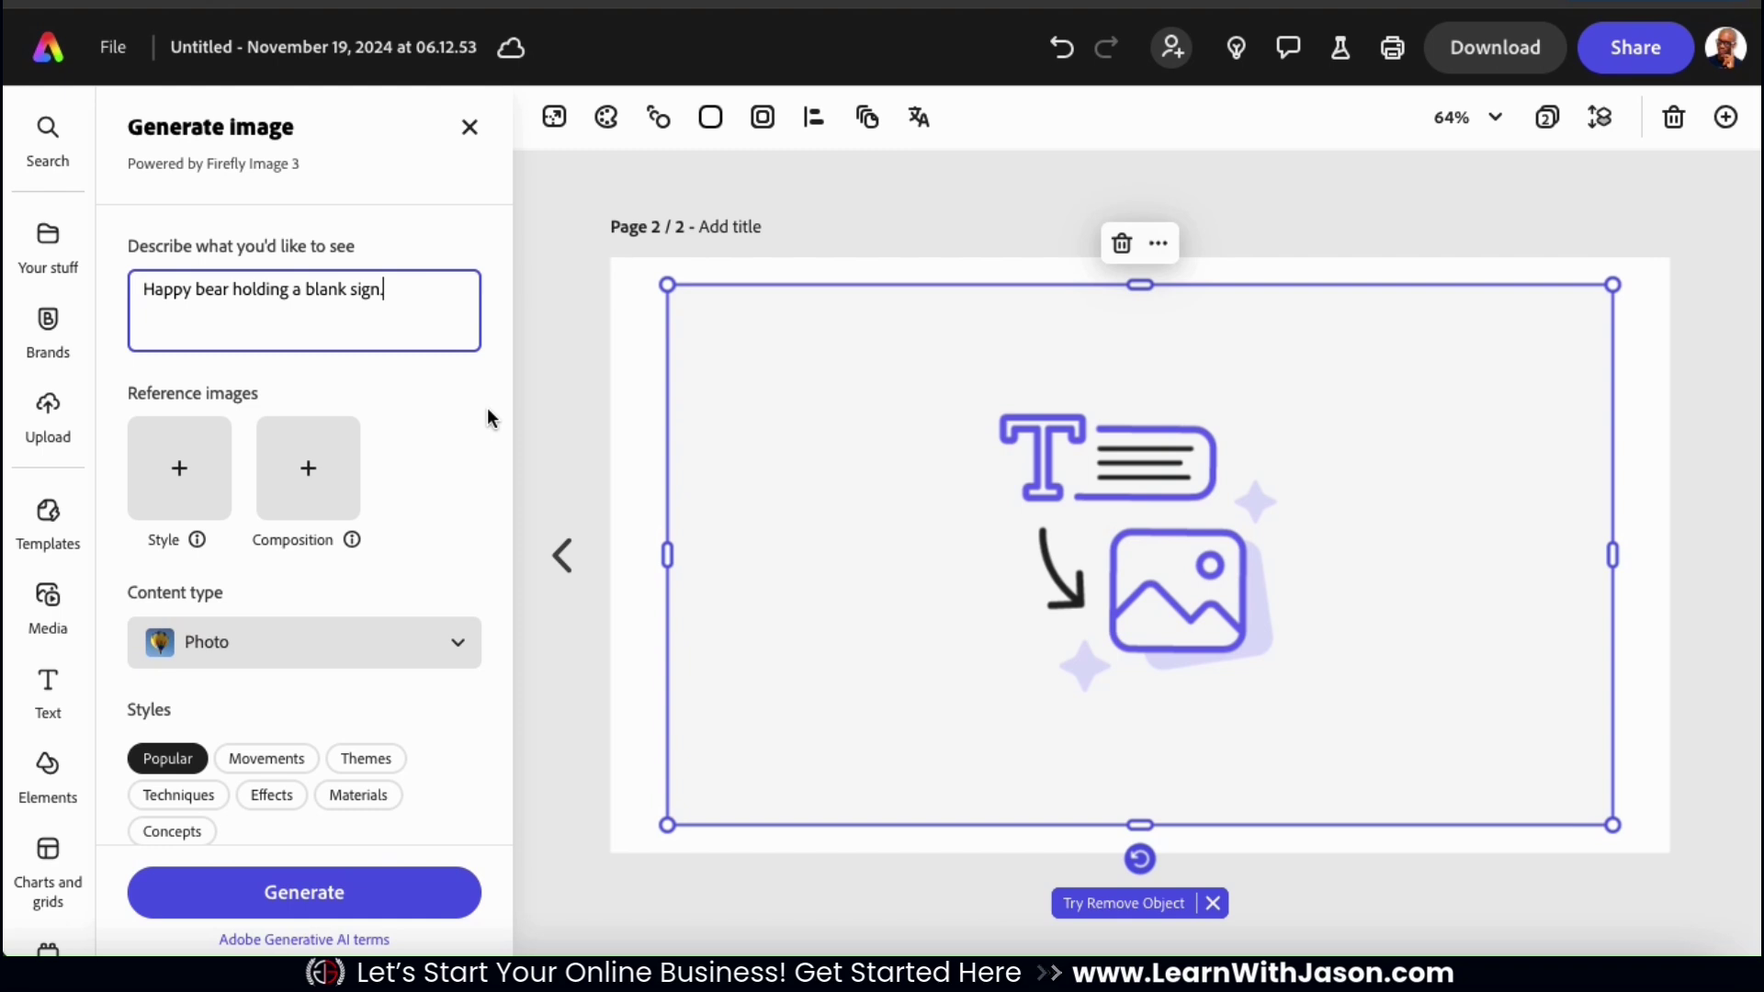
{"action": "mouse_move", "coordinate": [199, 542]}
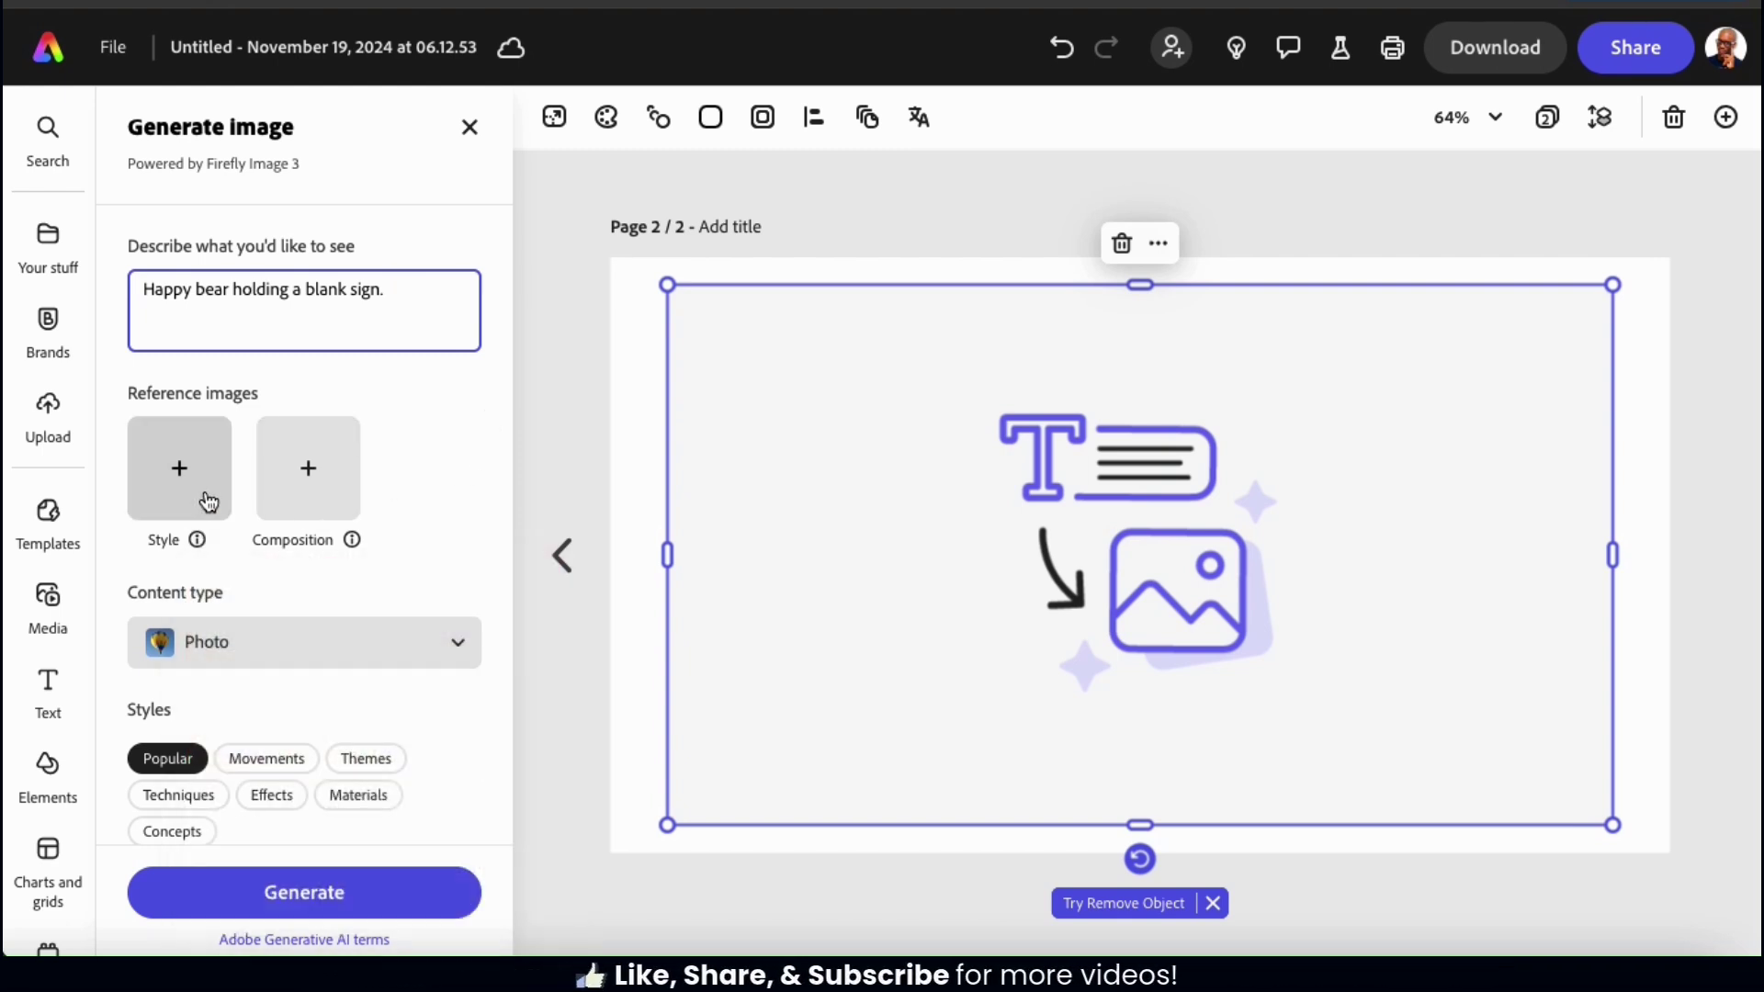
Use 'Reference Image - 3D Cartoon.jpg' as the style reference and accept the reference terms.
{"action": "left_click", "coordinate": [199, 492]}
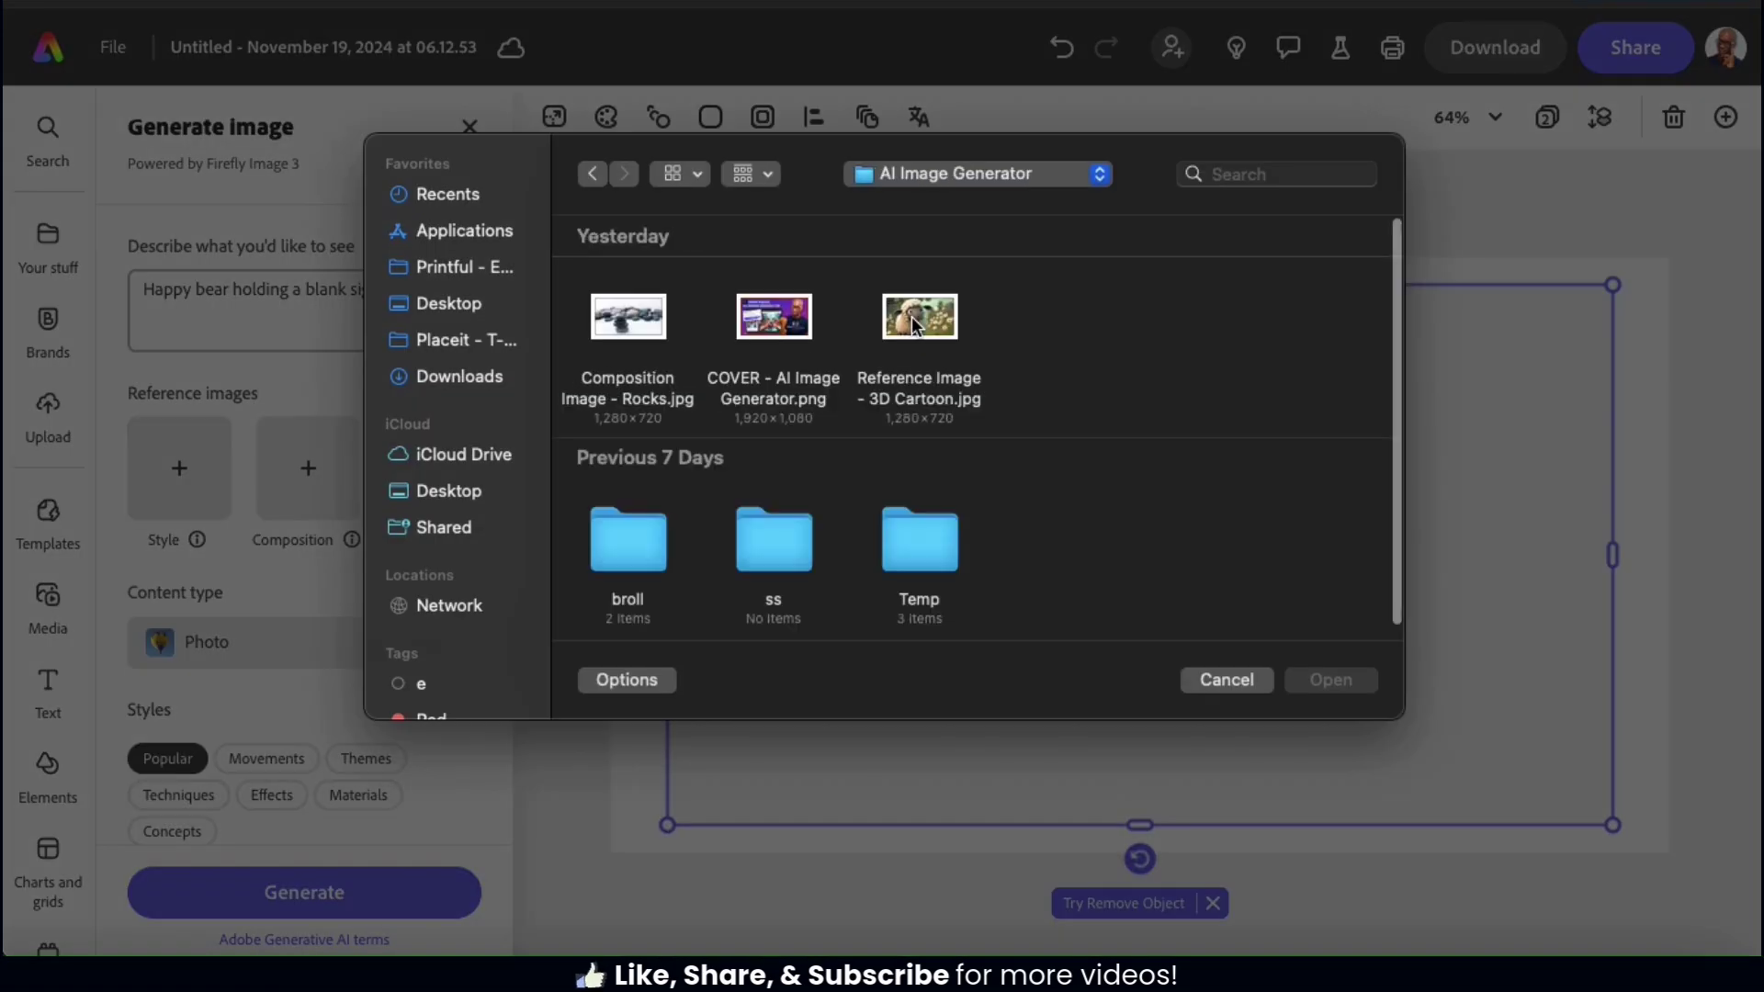
{"action": "double_click", "coordinate": [914, 312]}
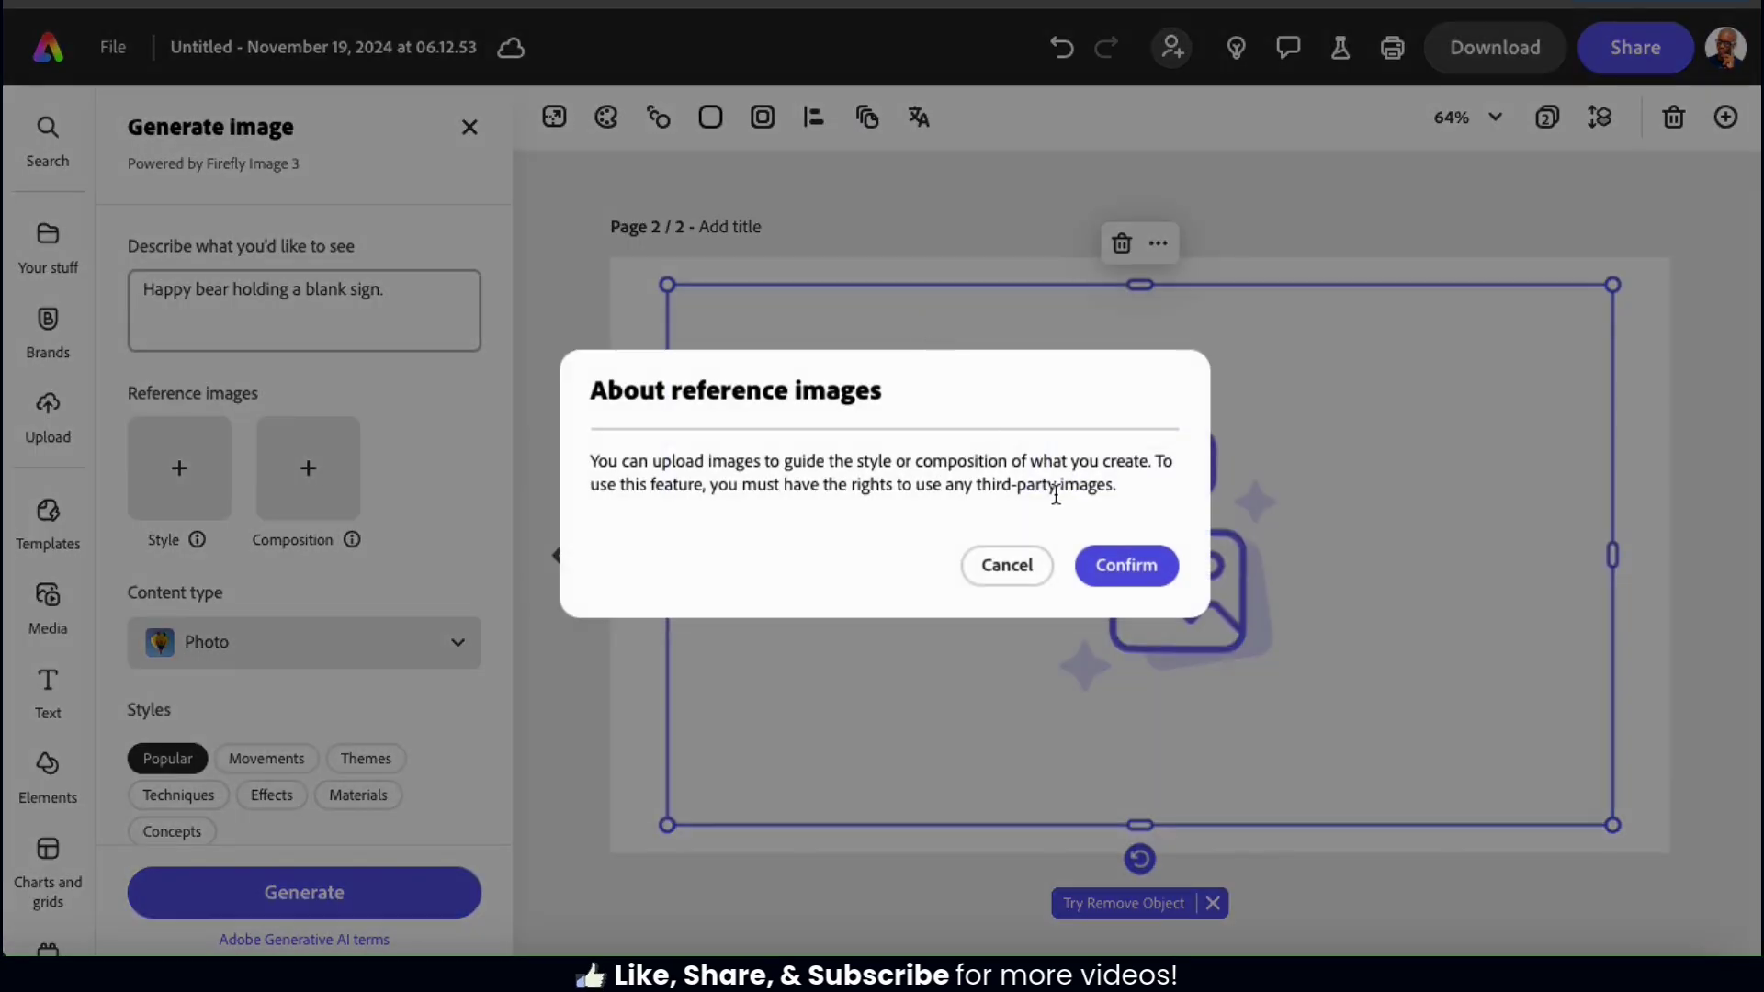
{"action": "left_click", "coordinate": [1117, 562]}
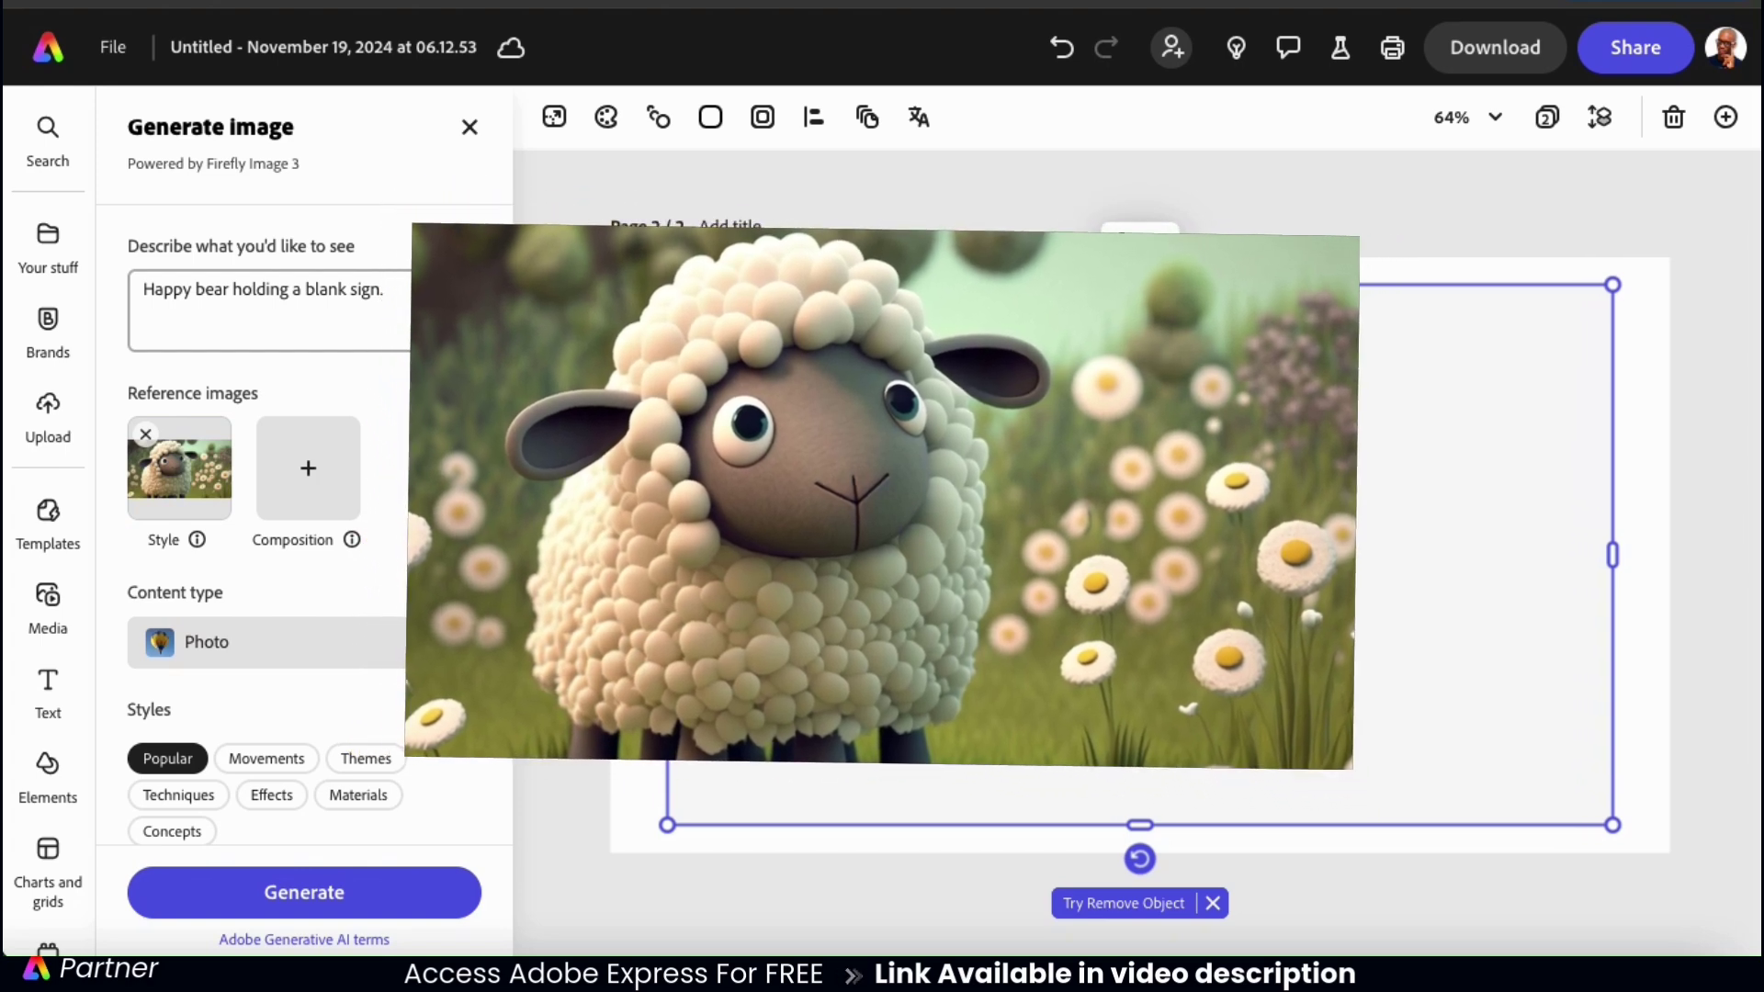
Set the bear image's content type to Graphic with the Layered paper style.
{"action": "scroll", "coordinate": [480, 514], "scroll_direction": "down", "scroll_amount": 1}
{"action": "scroll", "coordinate": [479, 505], "scroll_direction": "down", "scroll_amount": 3}
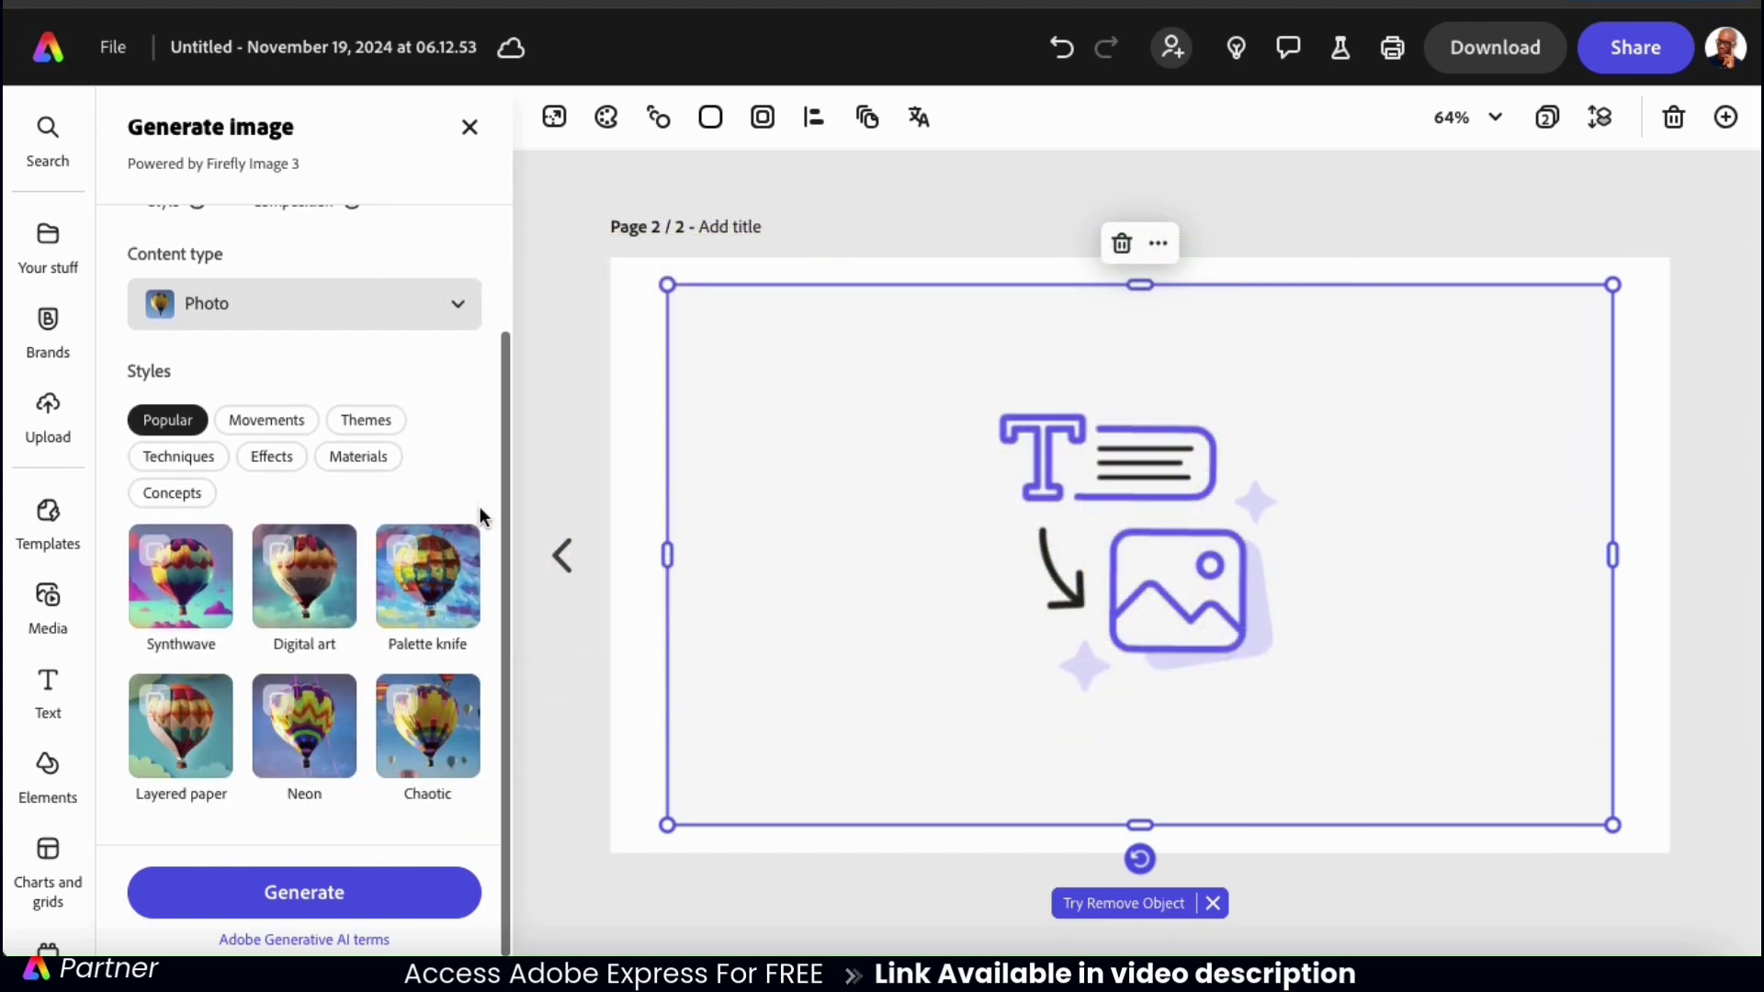
{"action": "left_click", "coordinate": [462, 321]}
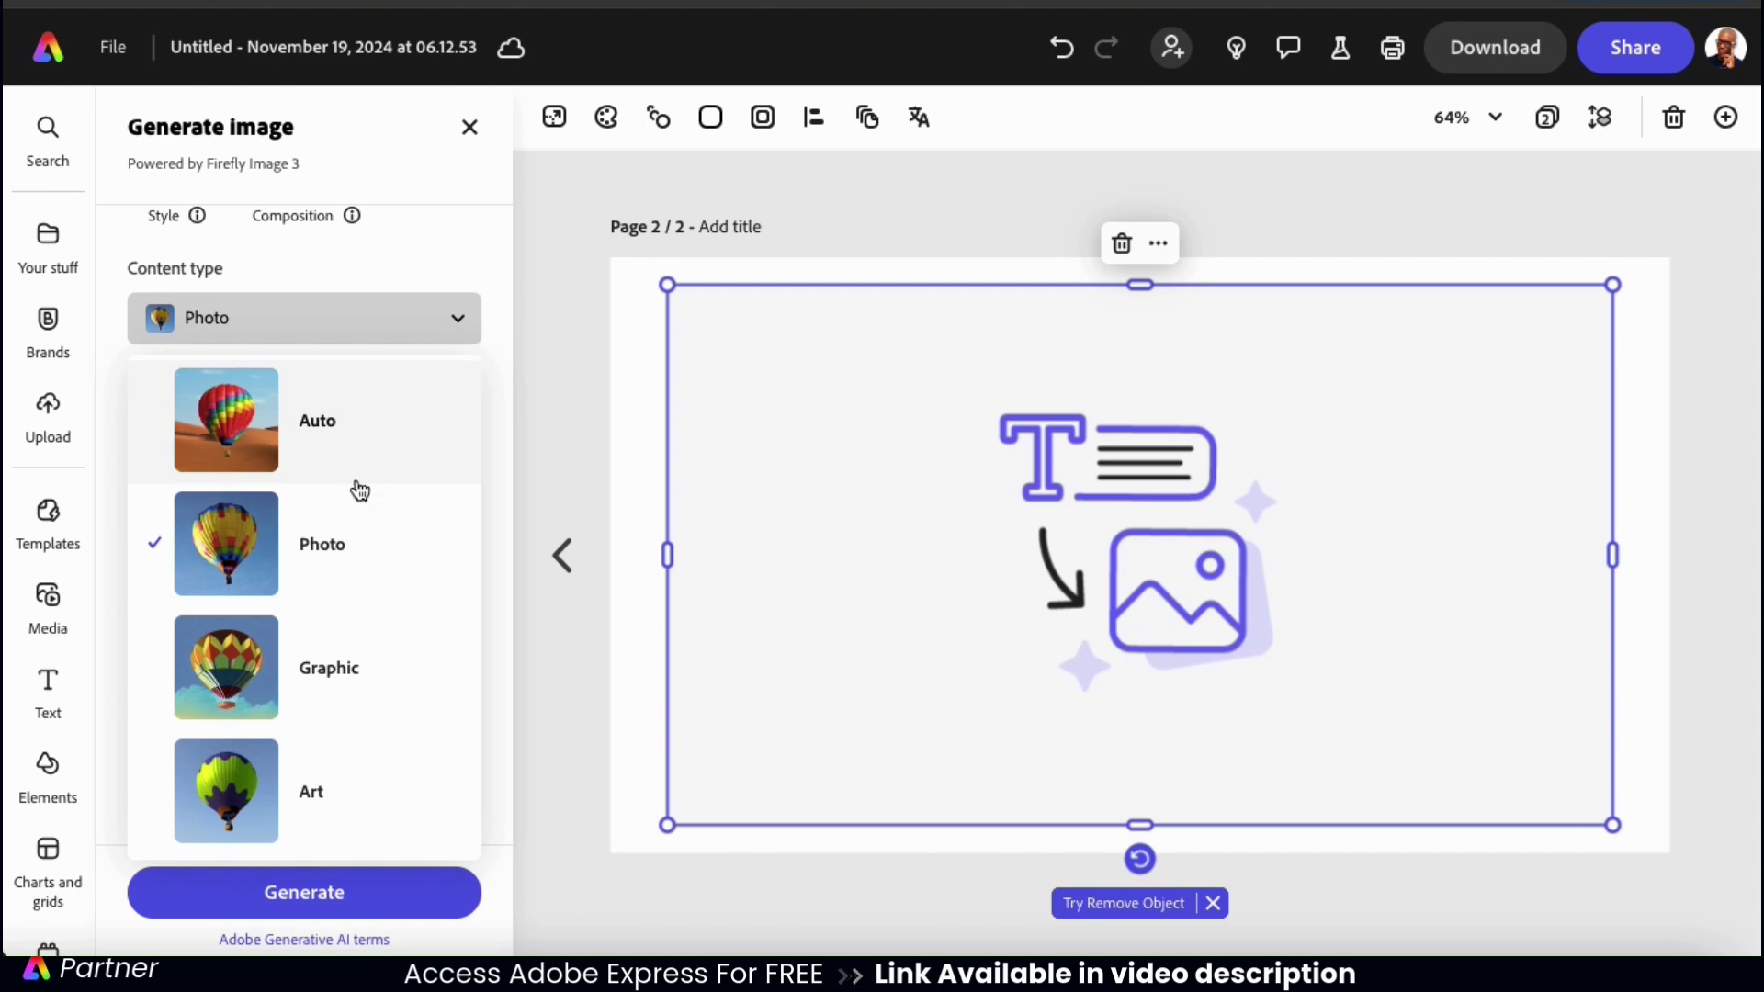
{"action": "left_click", "coordinate": [352, 685]}
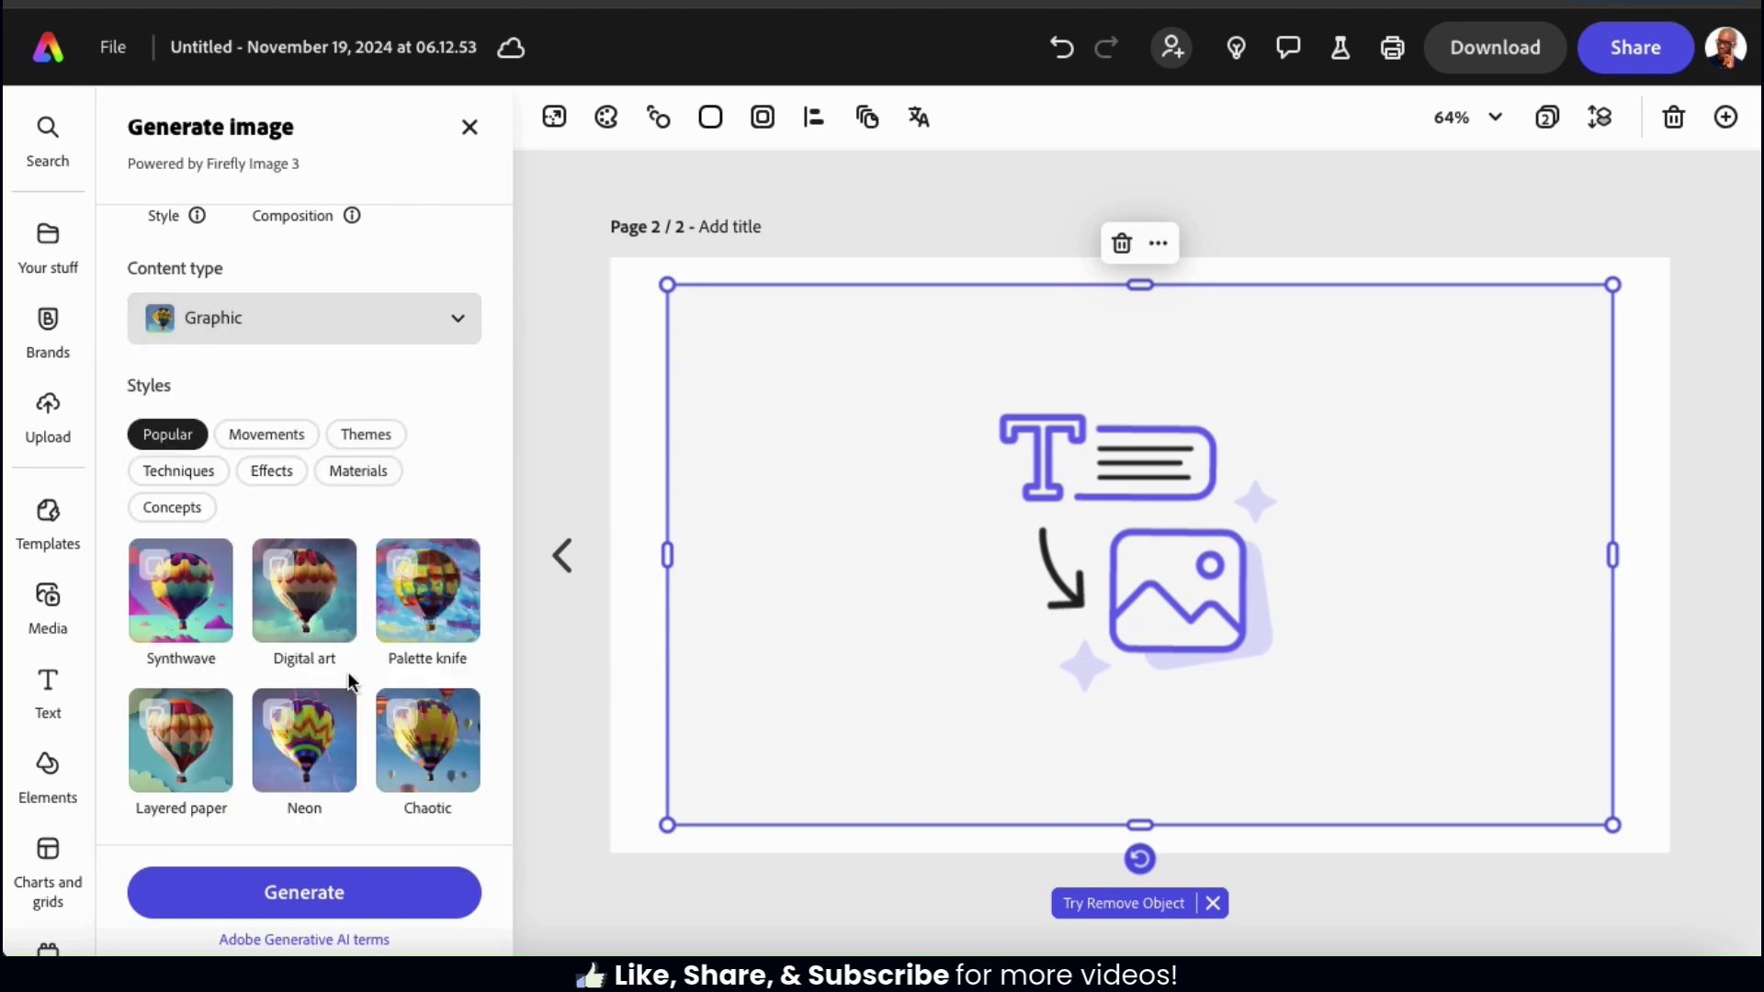
{"action": "left_click", "coordinate": [204, 735]}
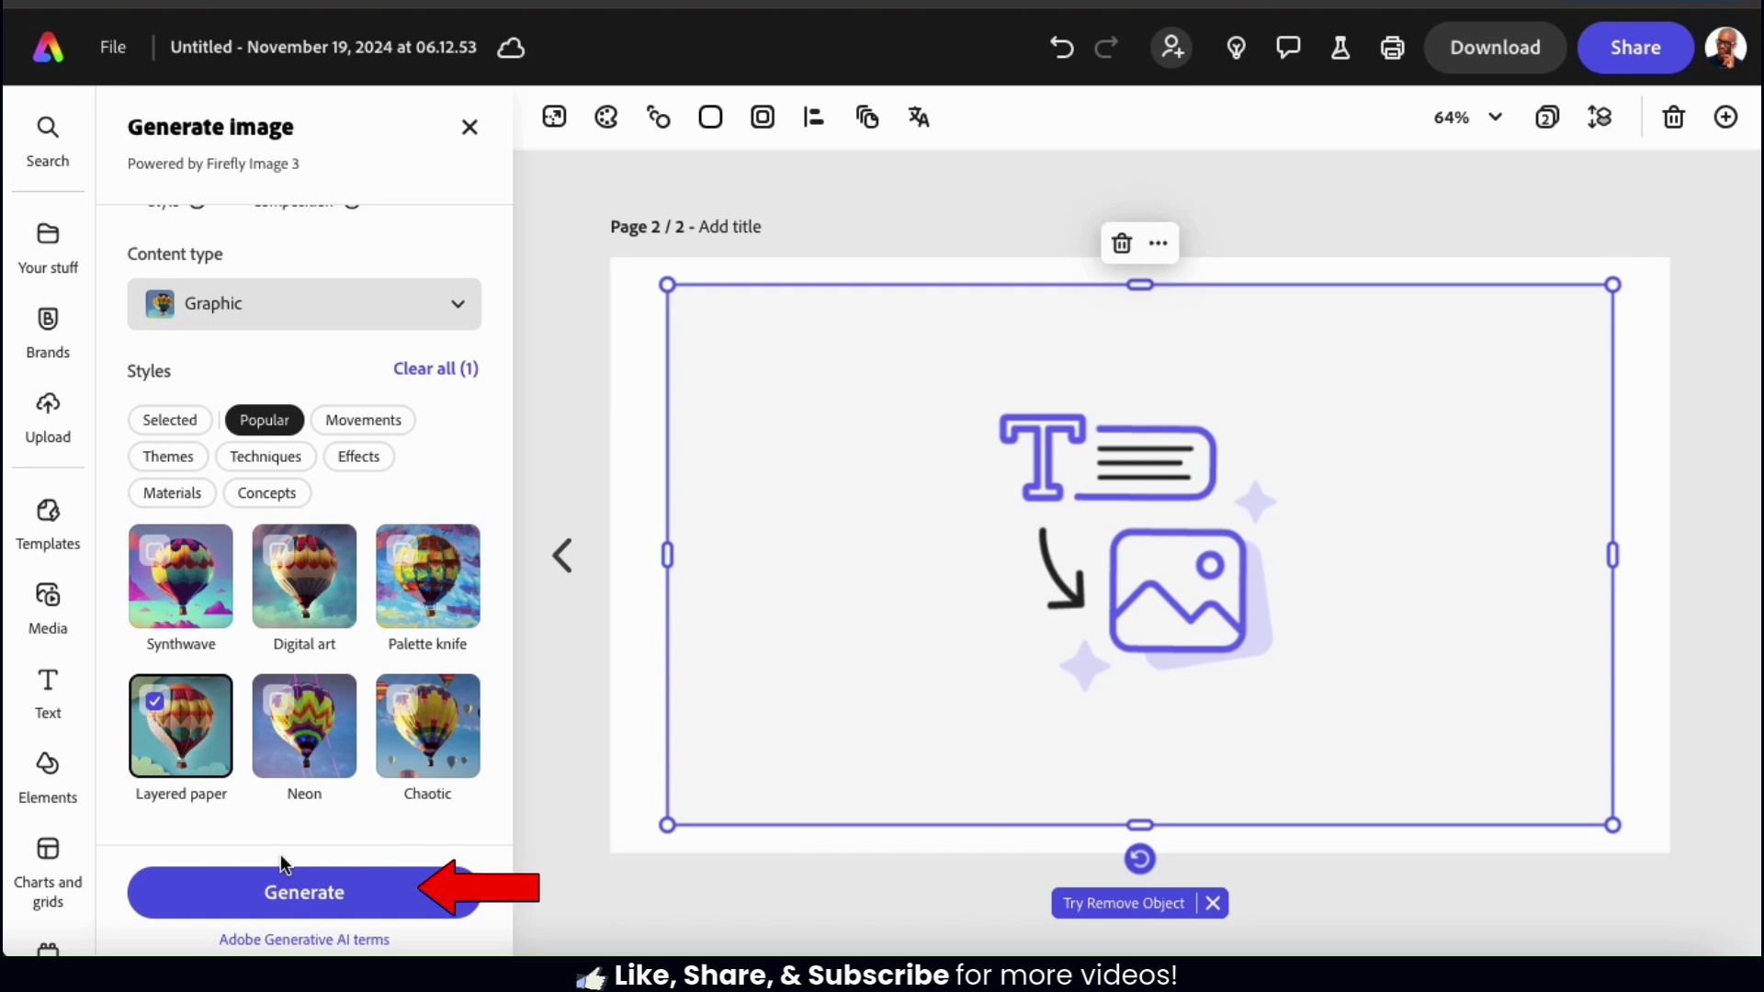
Generate the bear images and settle on the third: a brown bear holding a tan sign.
{"action": "left_click", "coordinate": [335, 901]}
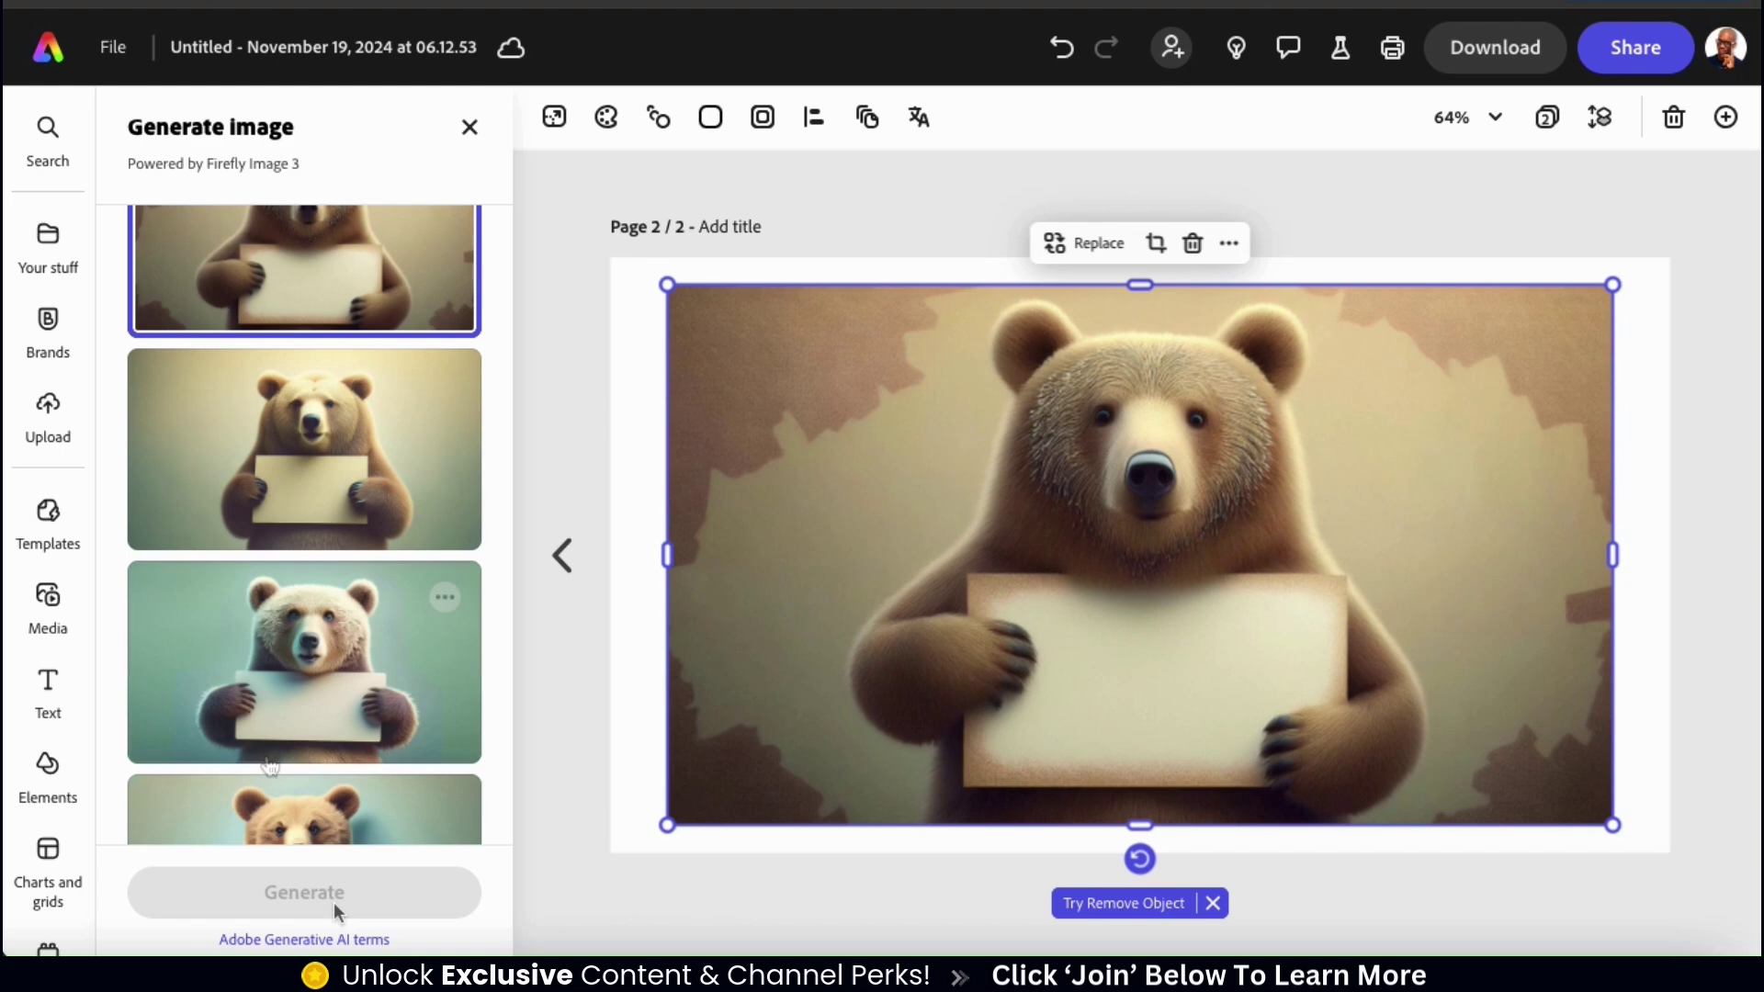
{"action": "scroll", "coordinate": [269, 765], "scroll_direction": "up", "scroll_amount": 2}
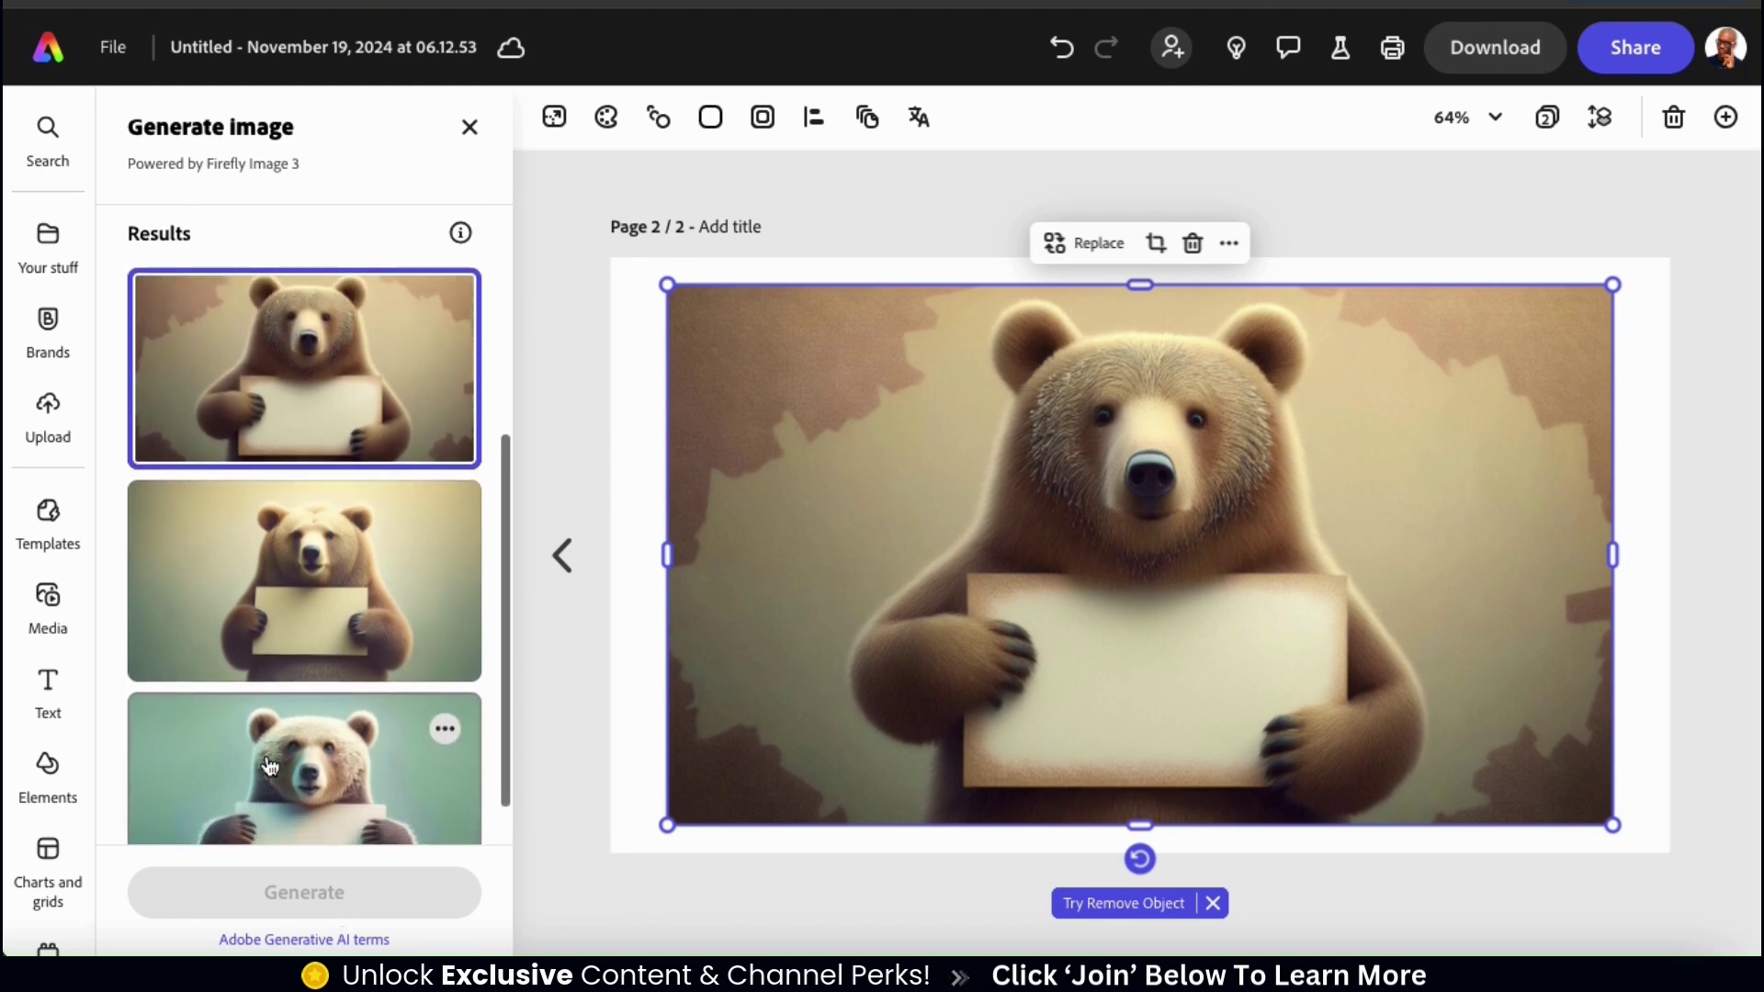
{"action": "left_click", "coordinate": [349, 632]}
{"action": "scroll", "coordinate": [349, 632], "scroll_direction": "down", "scroll_amount": 3}
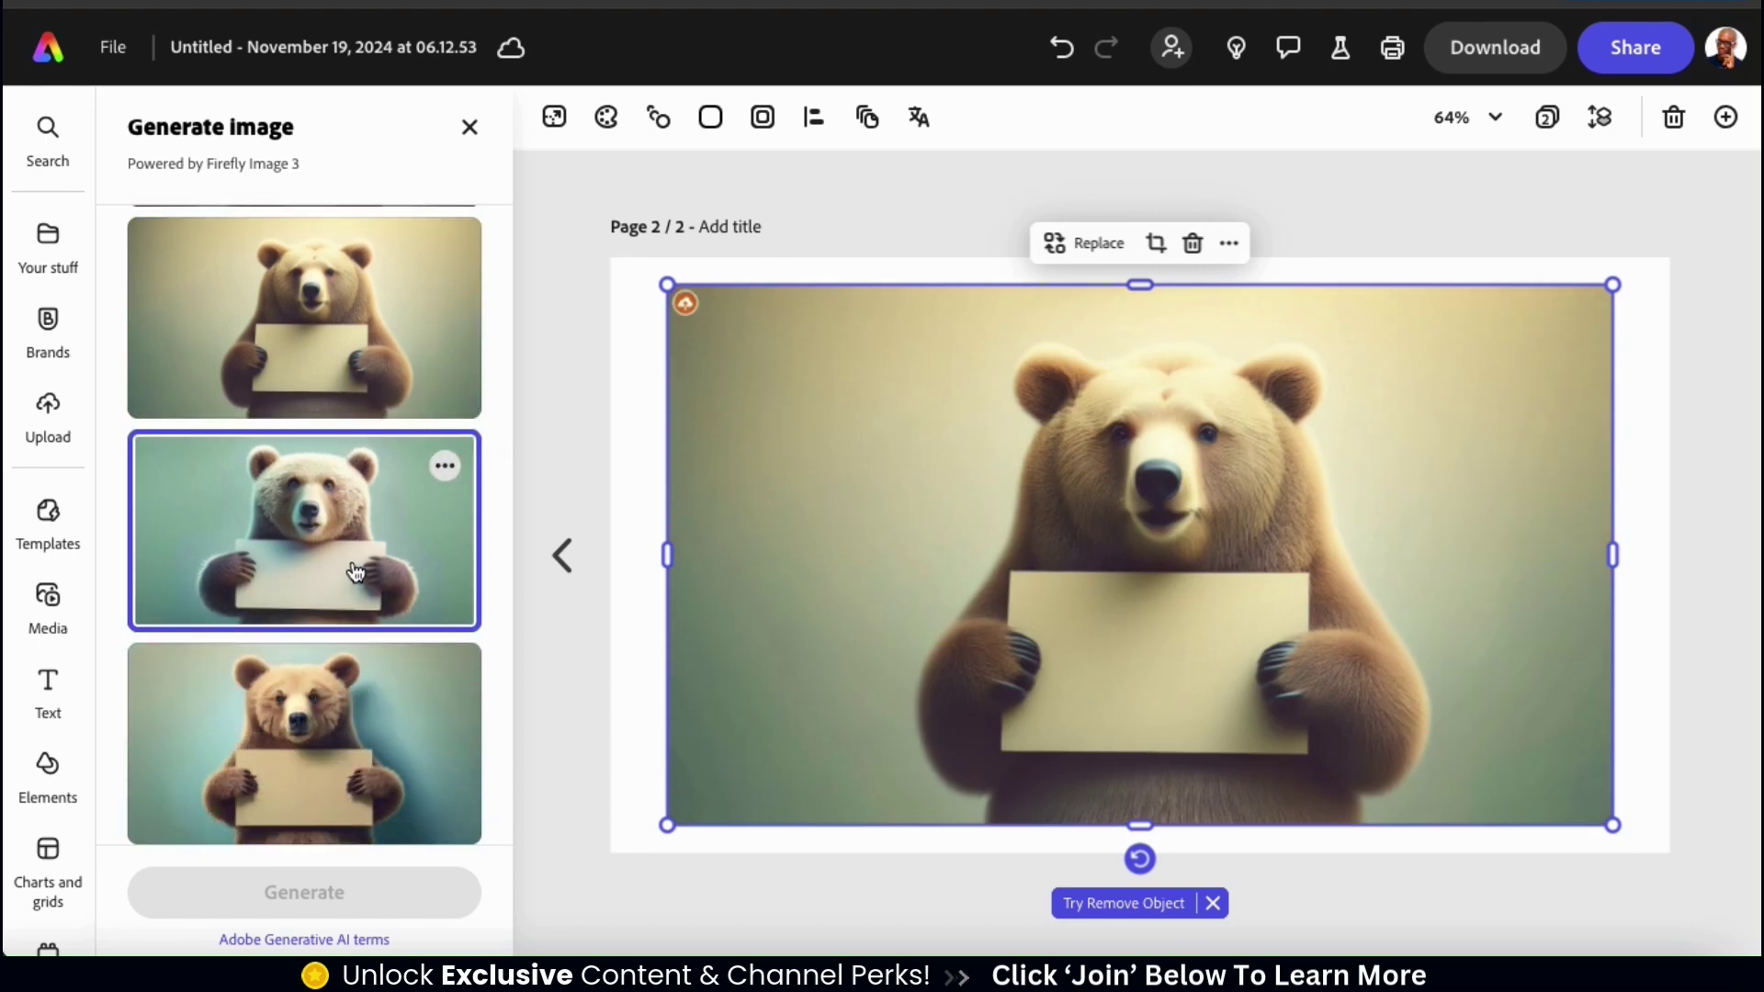
{"action": "left_click", "coordinate": [356, 571]}
{"action": "scroll", "coordinate": [356, 571], "scroll_direction": "down", "scroll_amount": 1}
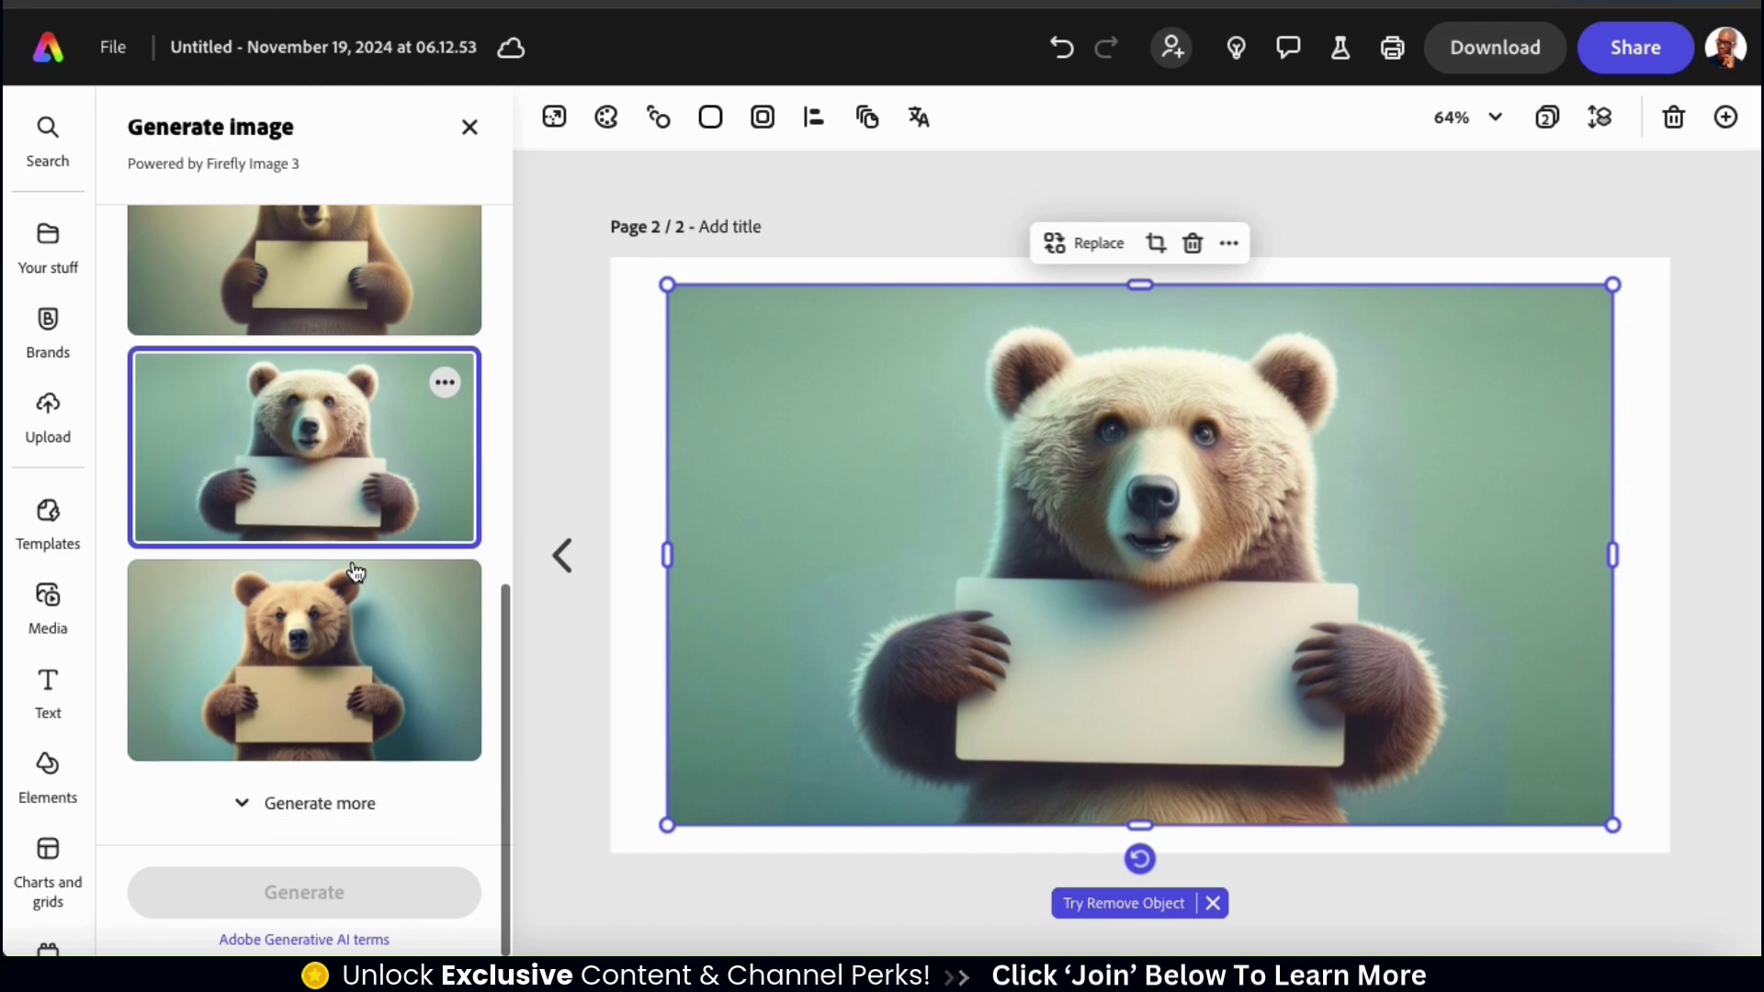
{"action": "left_click", "coordinate": [356, 643]}
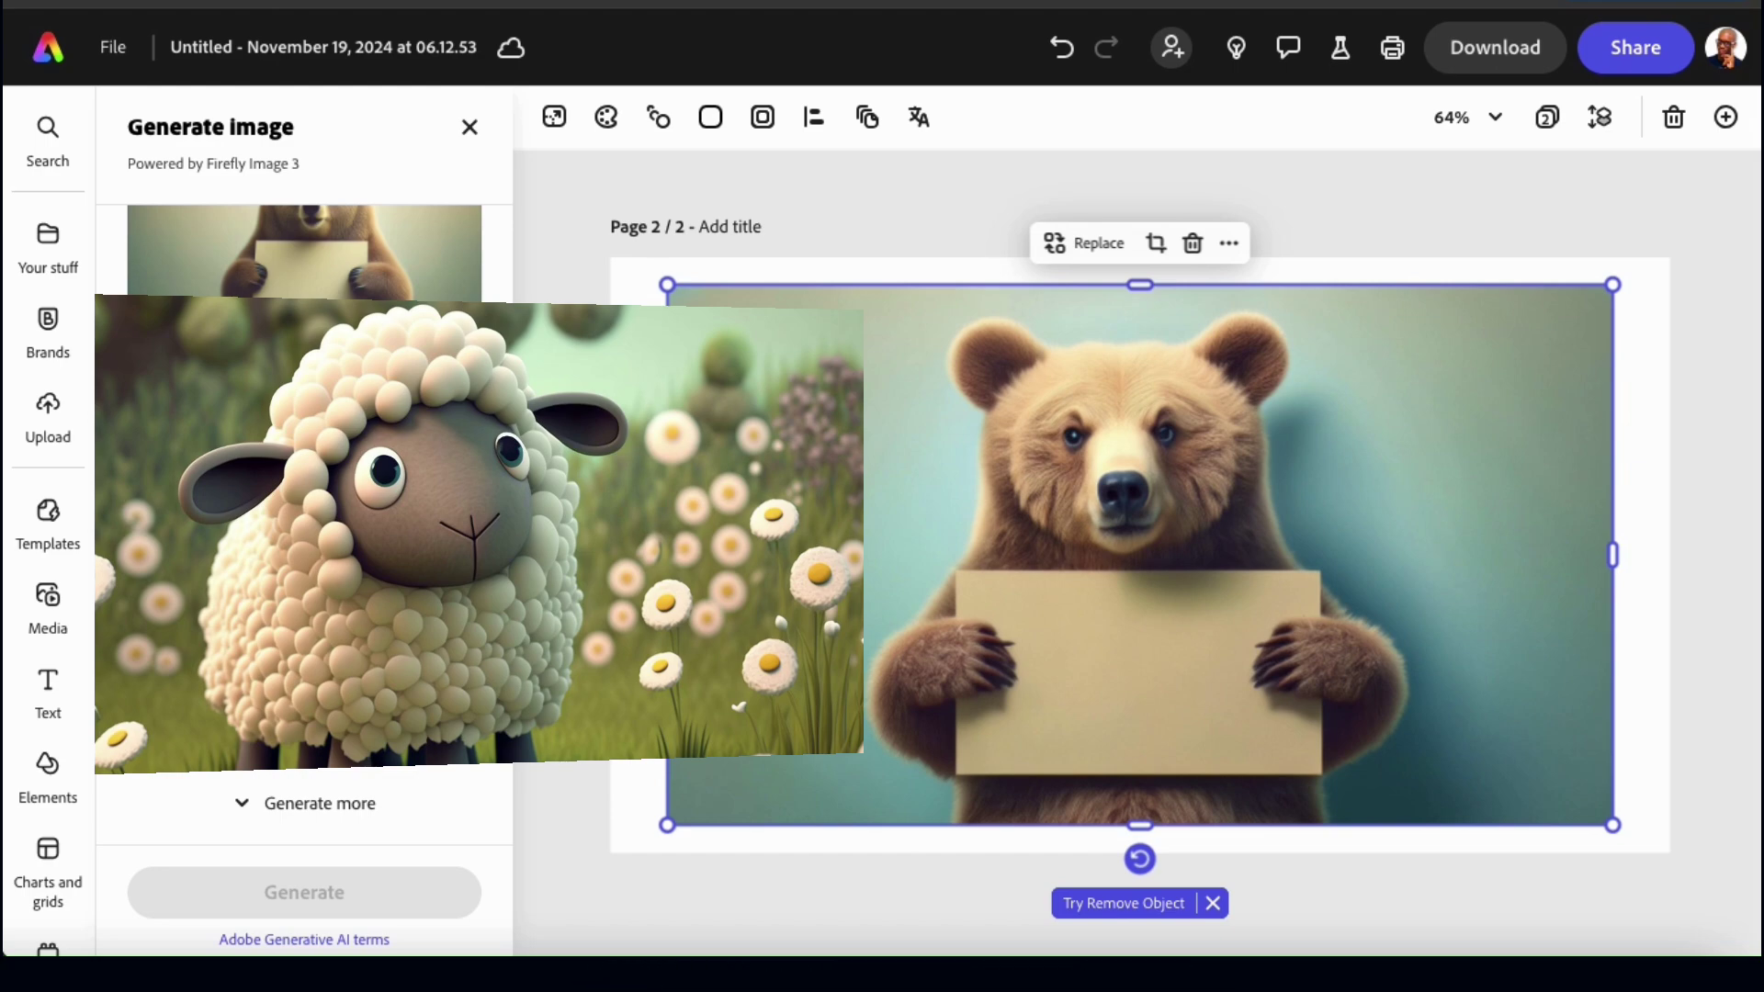
Stretch the bear image from both corners so it fills page 2.
{"action": "right_click", "coordinate": [724, 346]}
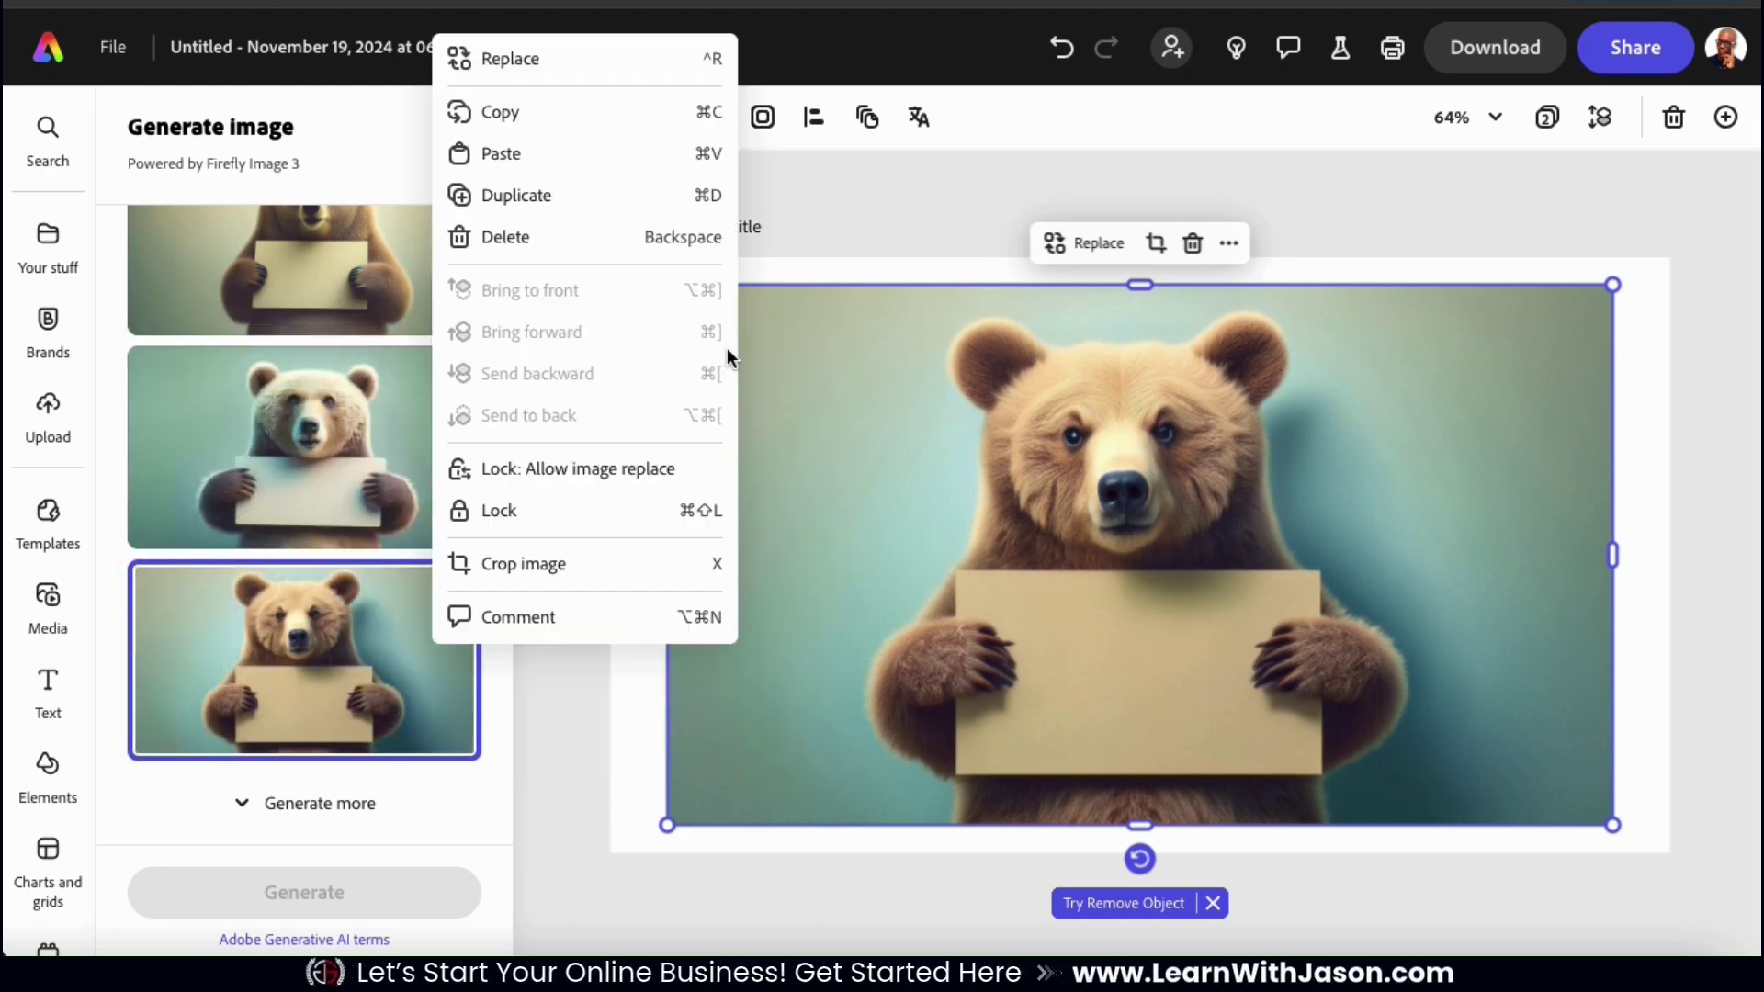
{"action": "left_click", "coordinate": [822, 369]}
{"action": "left_click_drag", "start_coordinate": [668, 285], "coordinate": [601, 246]}
{"action": "left_click_drag", "start_coordinate": [1612, 825], "coordinate": [1672, 854]}
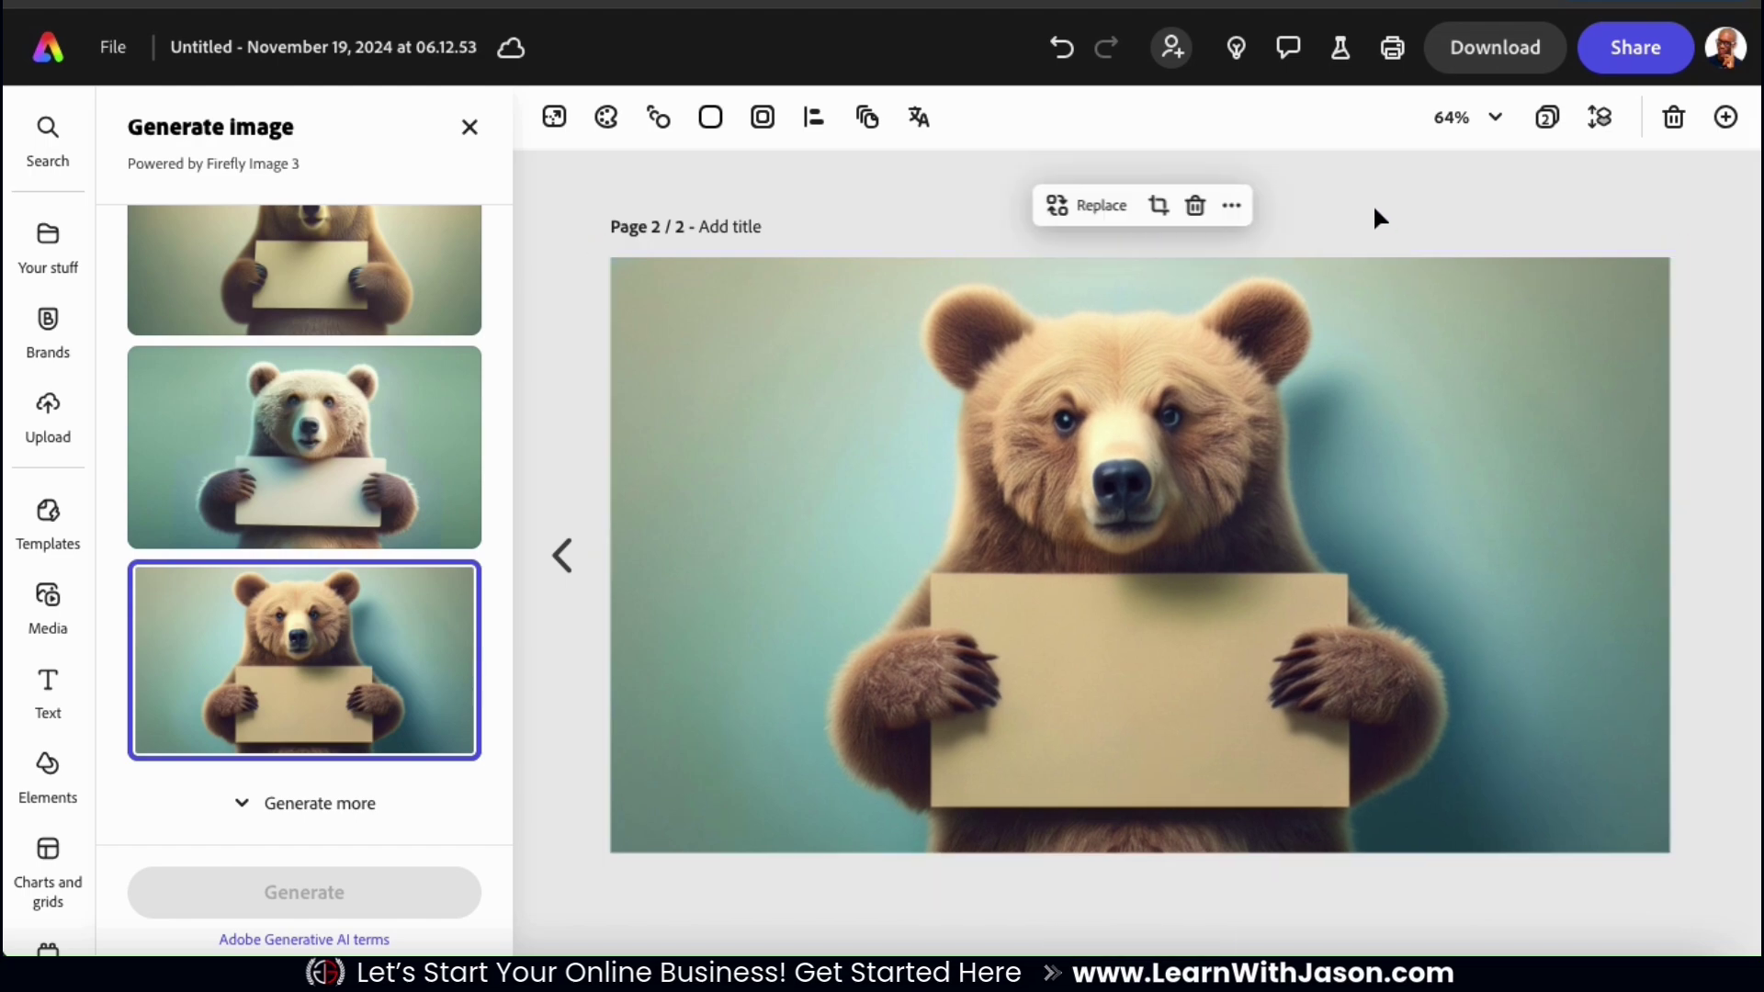
Add the text 'BEAR HUG?' and center it on the bear's sign.
{"action": "type", "text": "t"}
{"action": "type", "text": "BEAR HUG?"}
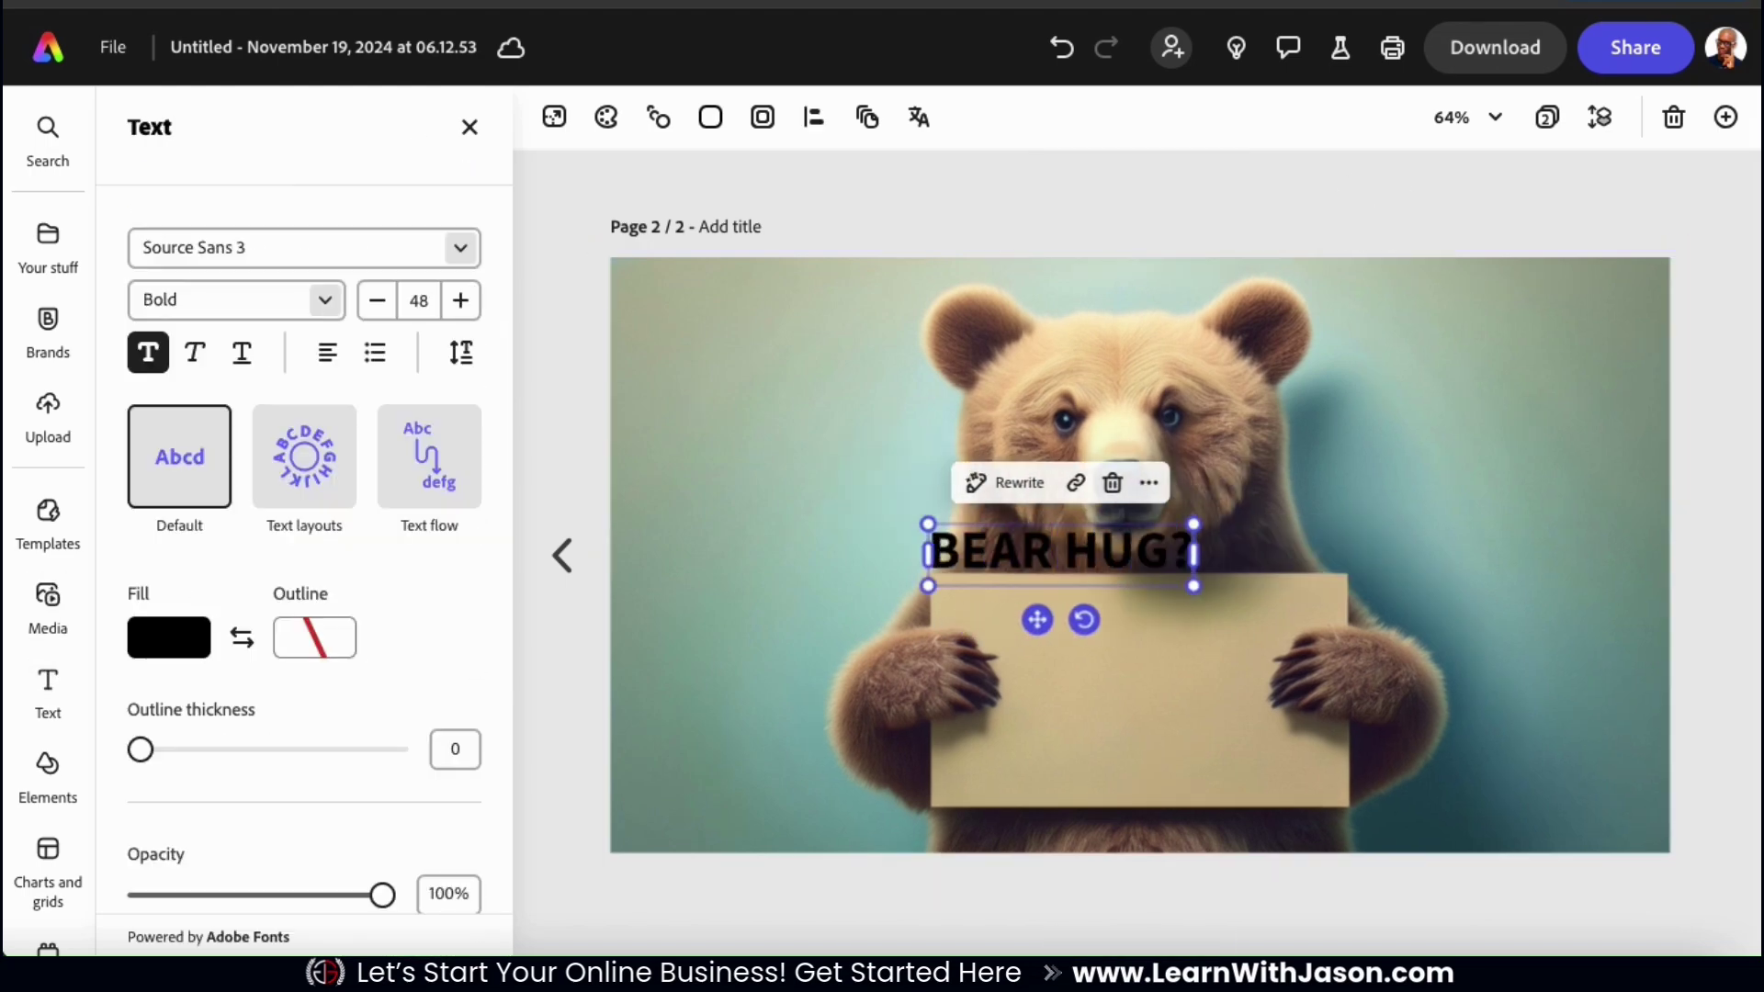
{"action": "left_click_drag", "start_coordinate": [1113, 619], "coordinate": [1115, 713]}
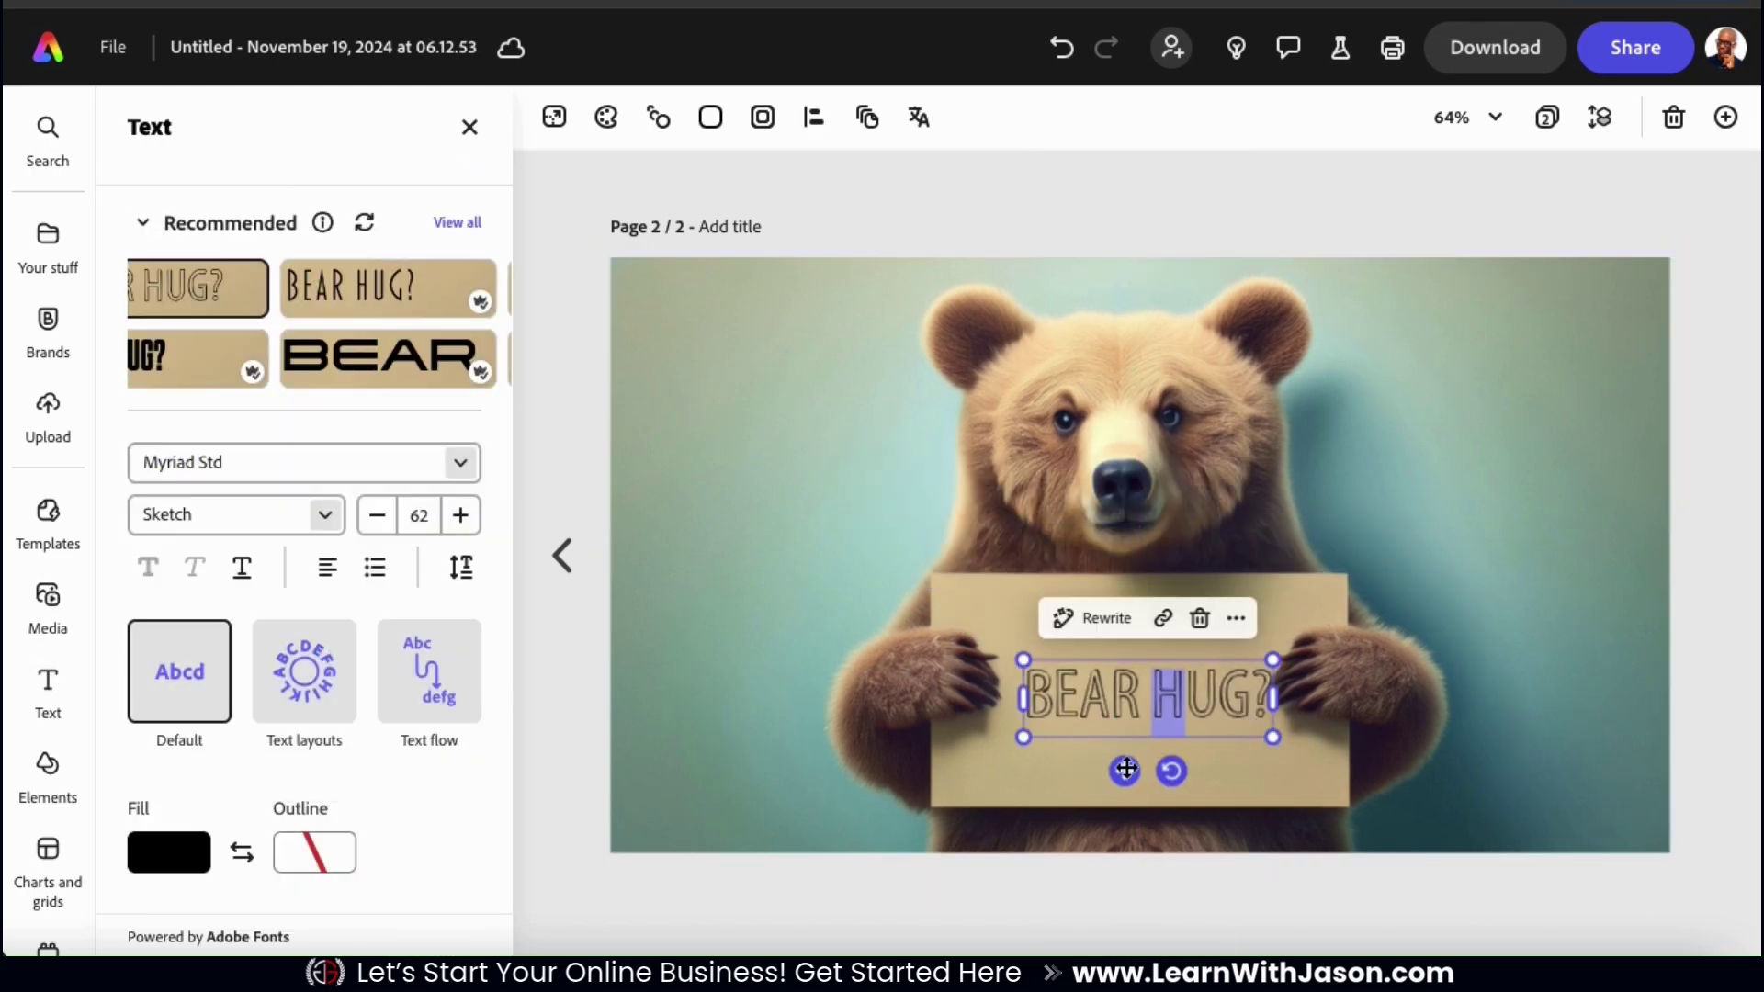
{"action": "mouse_move", "coordinate": [1122, 768]}
{"action": "left_mouse_down"}
{"action": "mouse_move", "coordinate": [1118, 744]}
{"action": "mouse_move", "coordinate": [1118, 765]}
{"action": "left_mouse_up"}
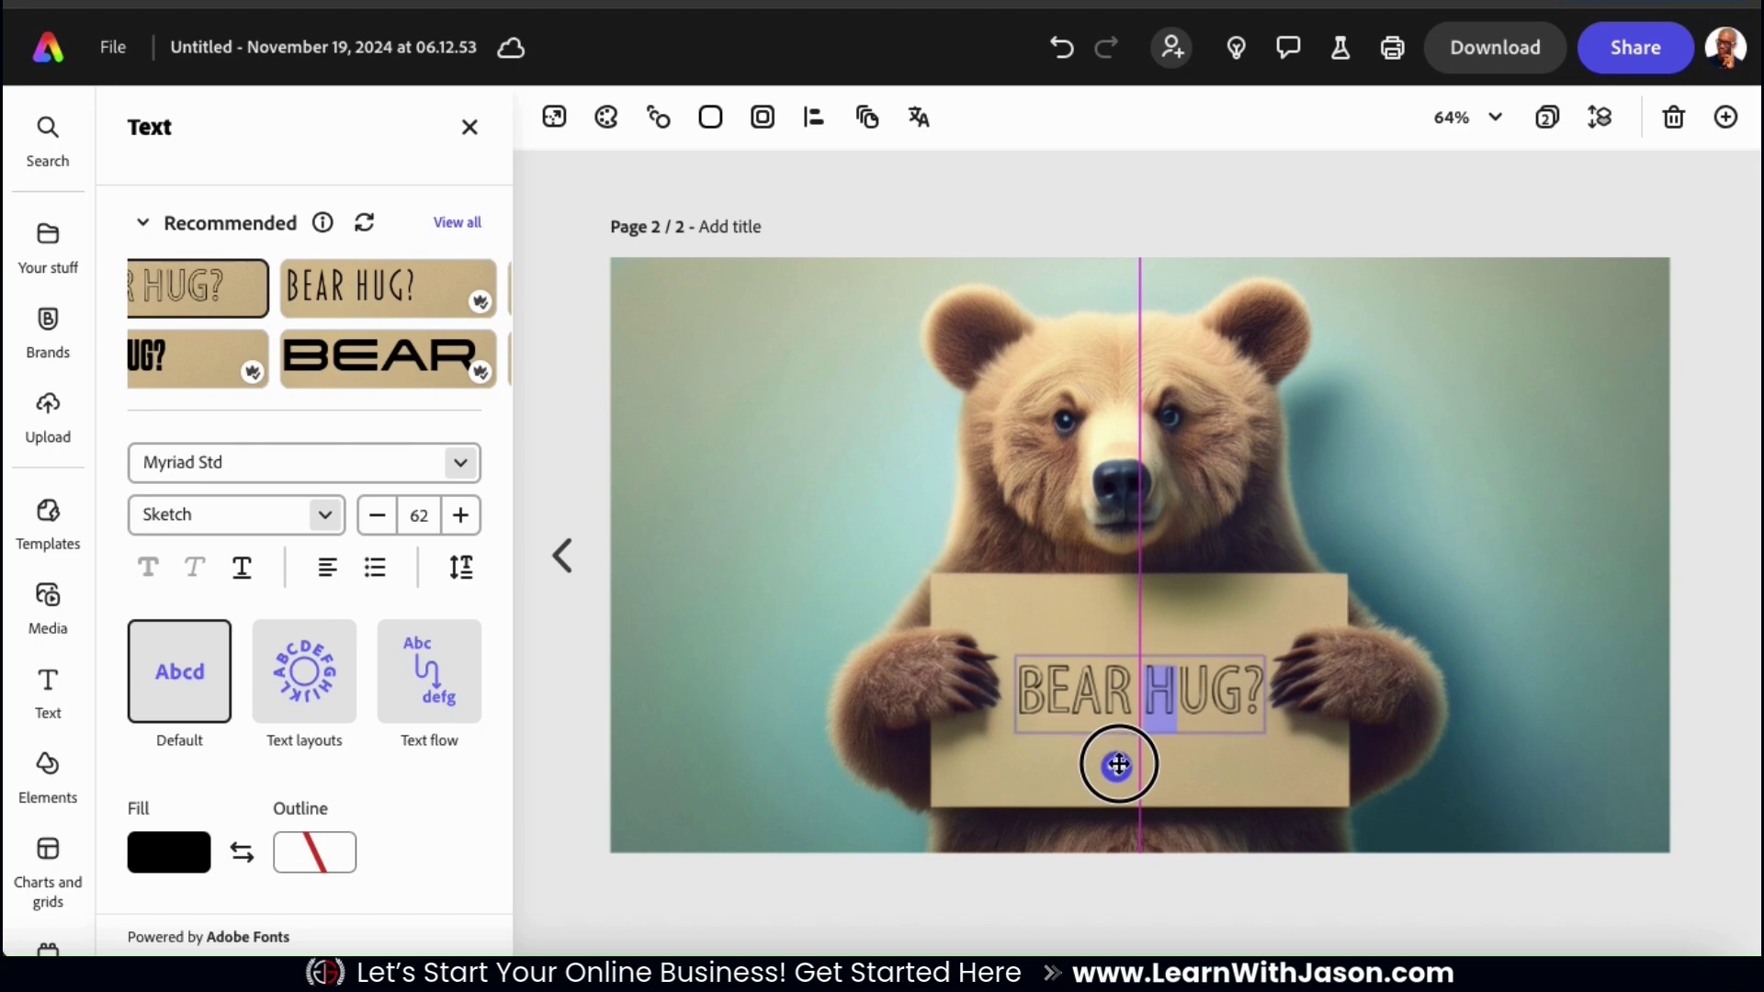
{"action": "left_click", "coordinate": [1724, 615]}
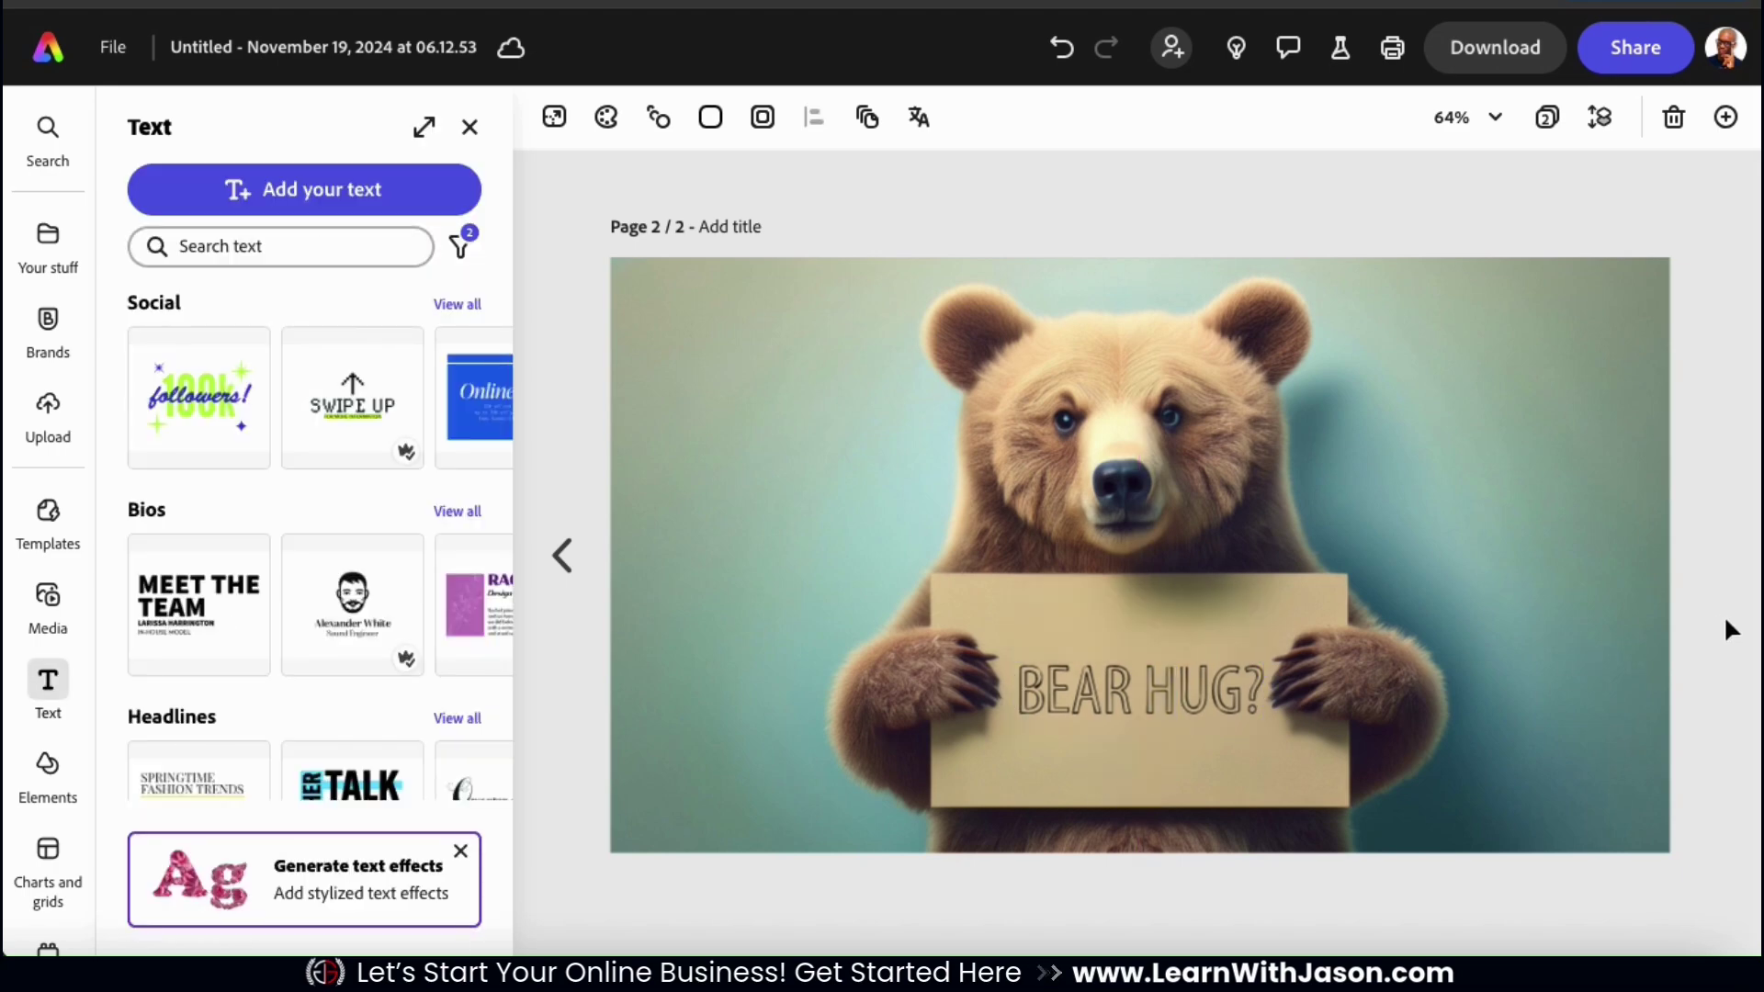
Add a blank Page 3 to the design.
{"action": "left_click", "coordinate": [1727, 625]}
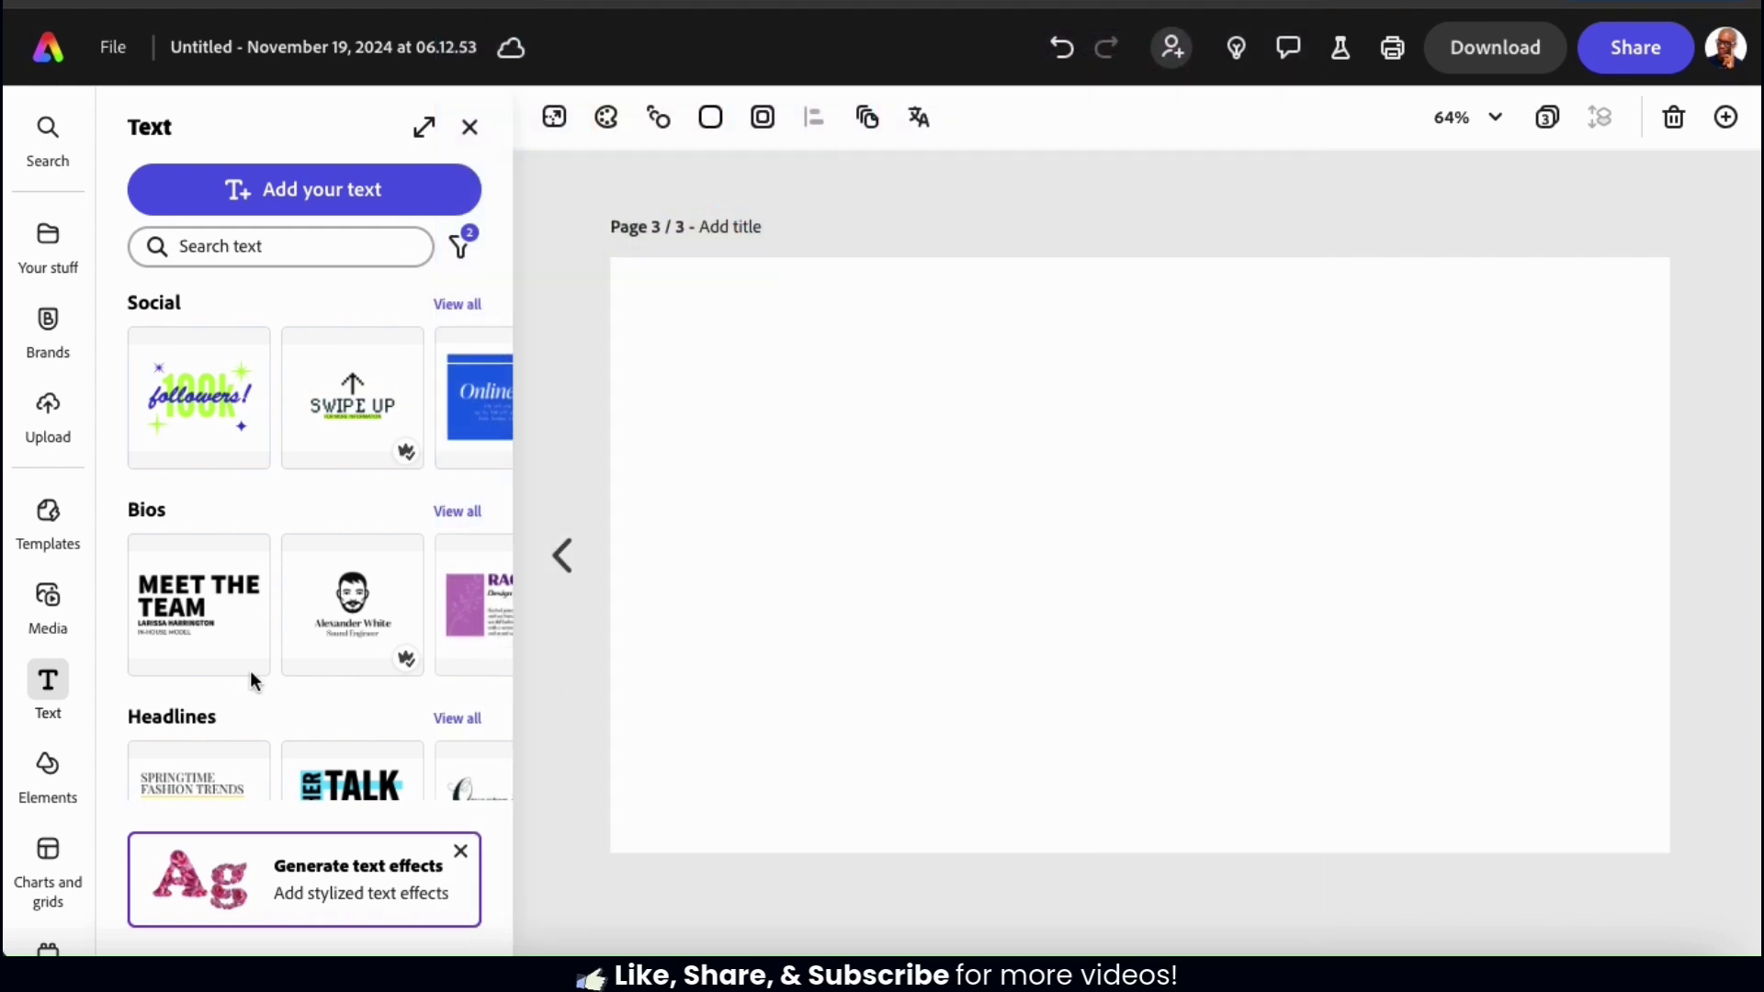
{"action": "left_click", "coordinate": [57, 606]}
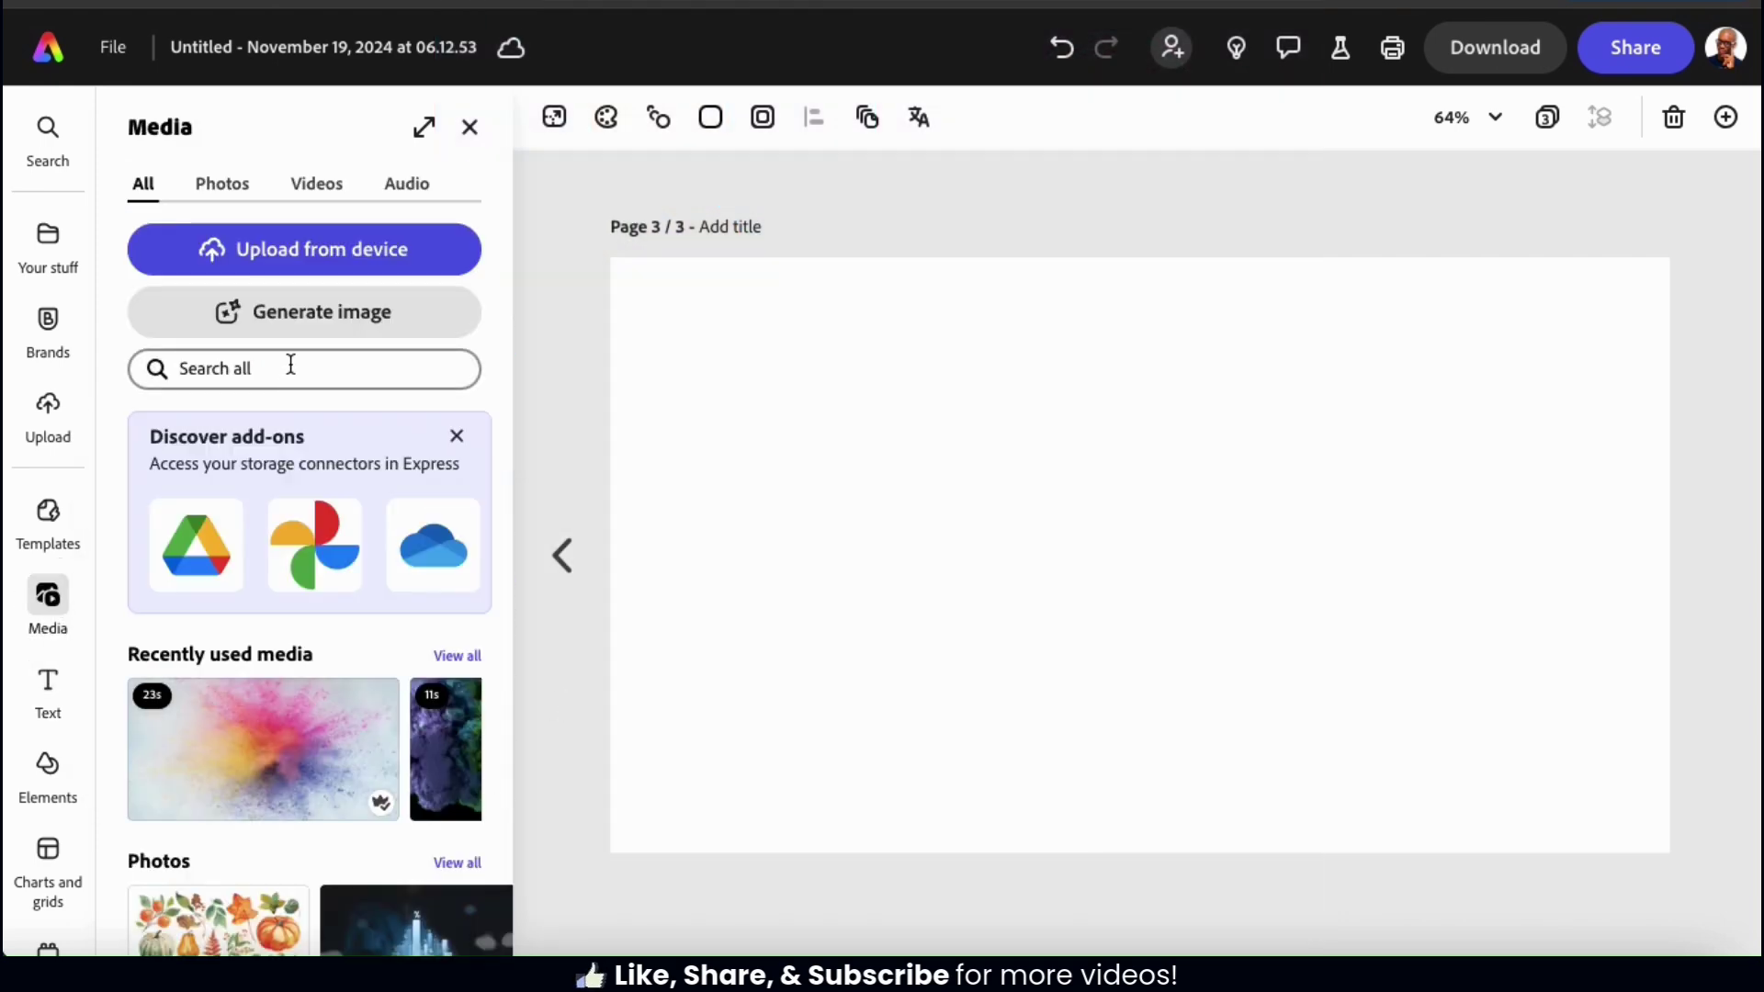
Set up a 16:9 widescreen image prompted 'Pile of gold and silver coins in front of a treasure chest on a beach.'.
{"action": "left_click", "coordinate": [310, 327]}
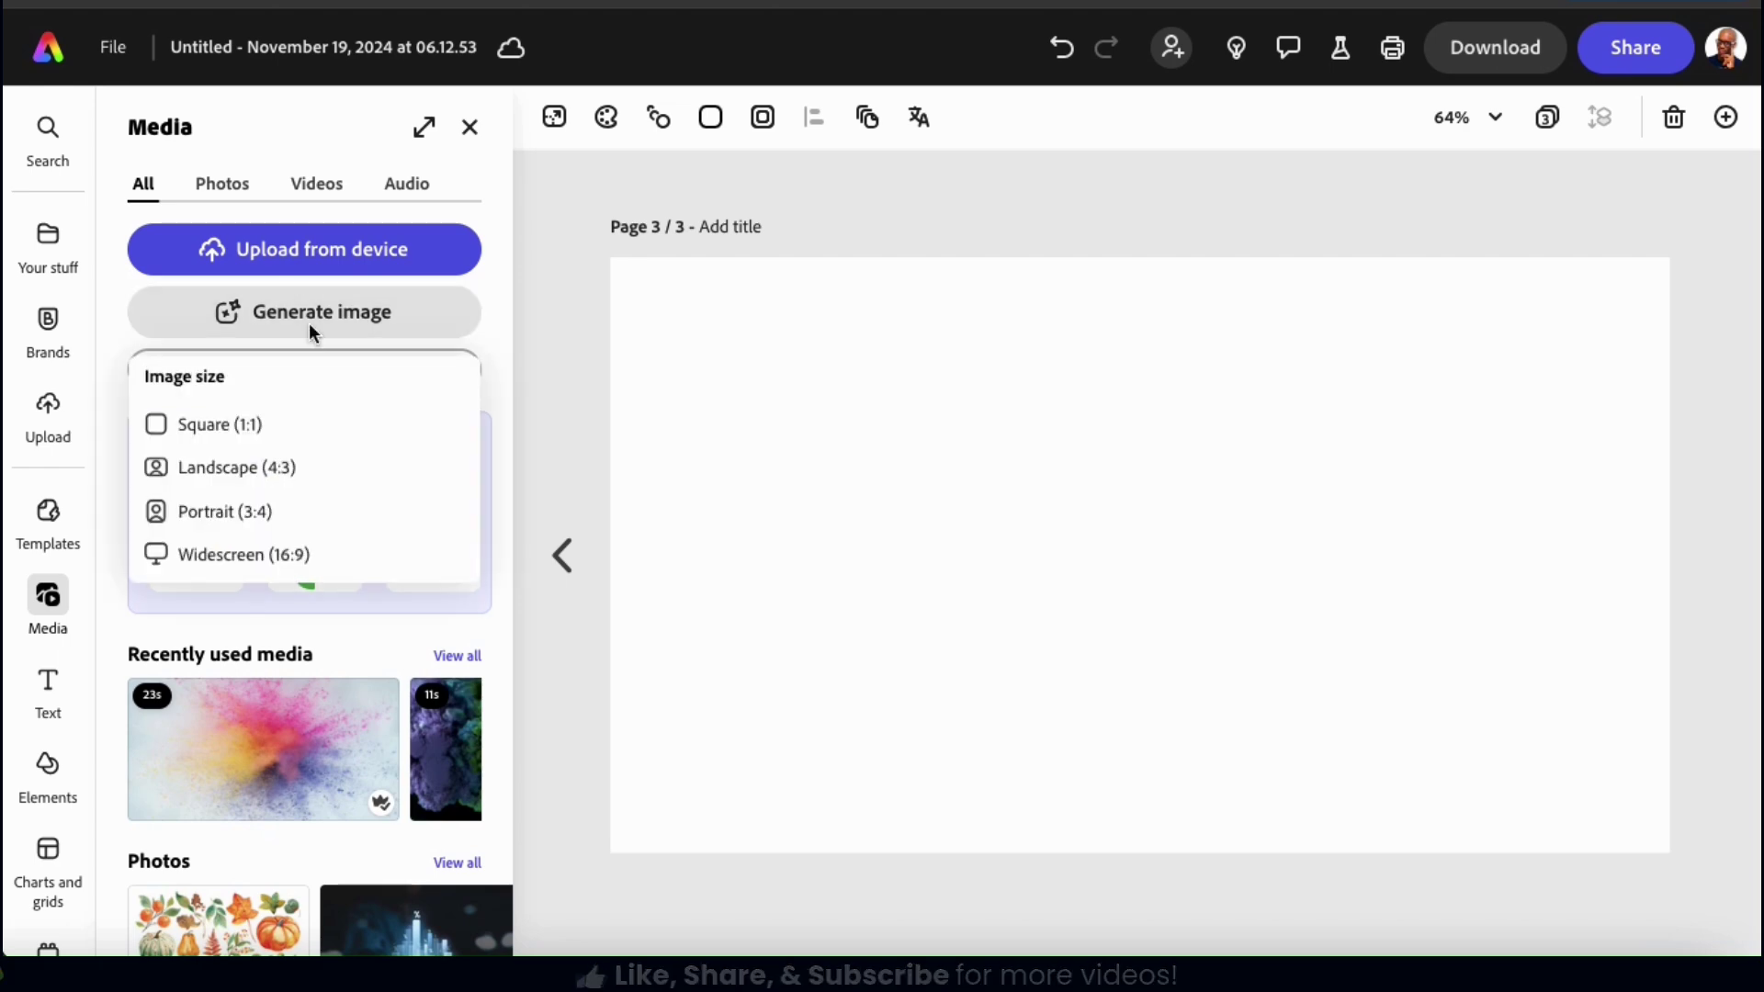
{"action": "left_click", "coordinate": [261, 564]}
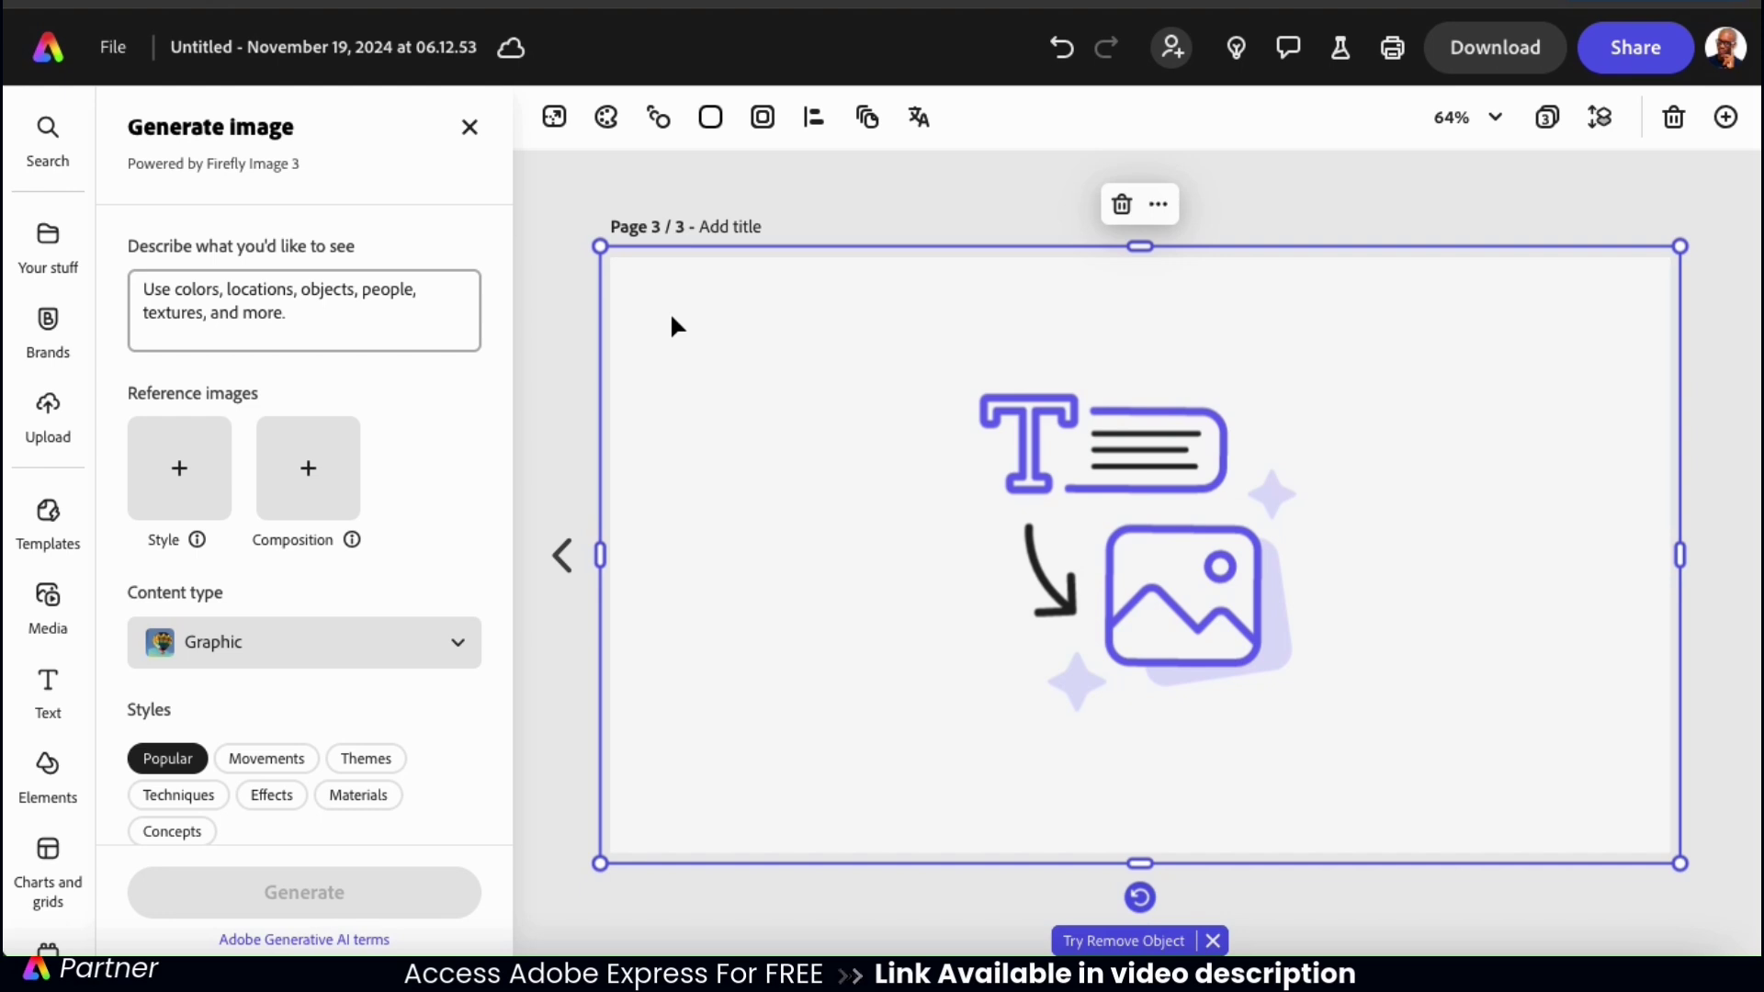
{"action": "left_click", "coordinate": [311, 317]}
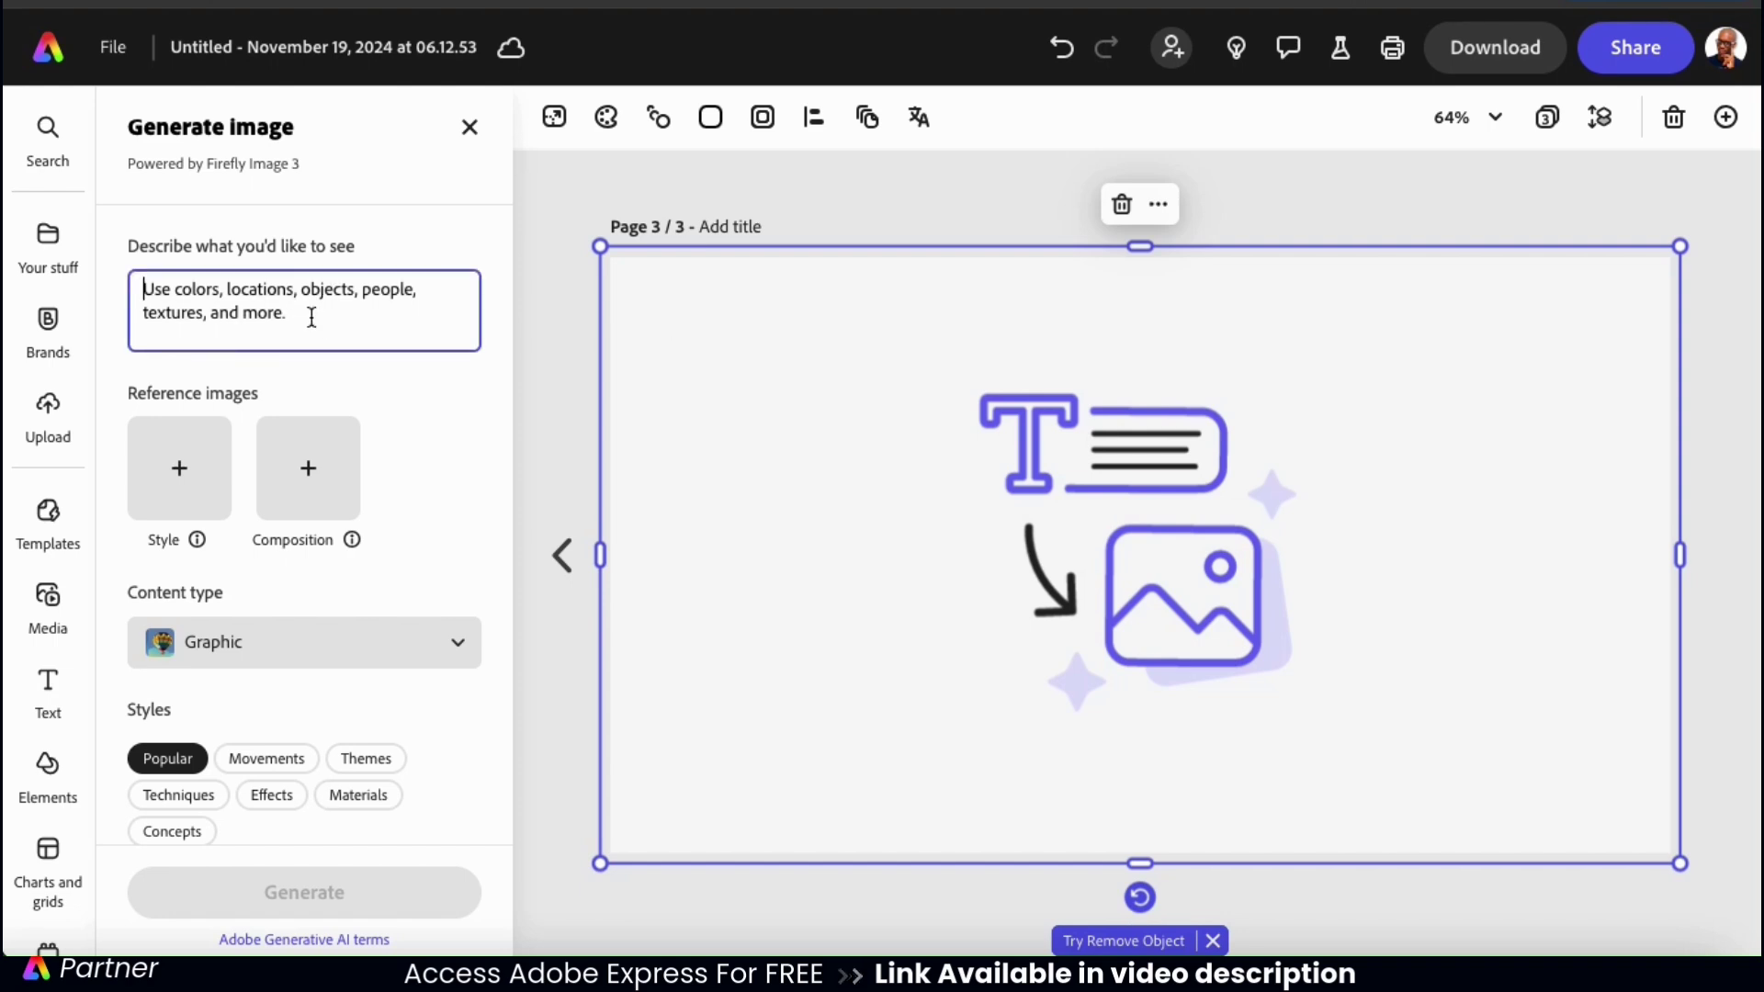
{"action": "type", "text": "Pil"}
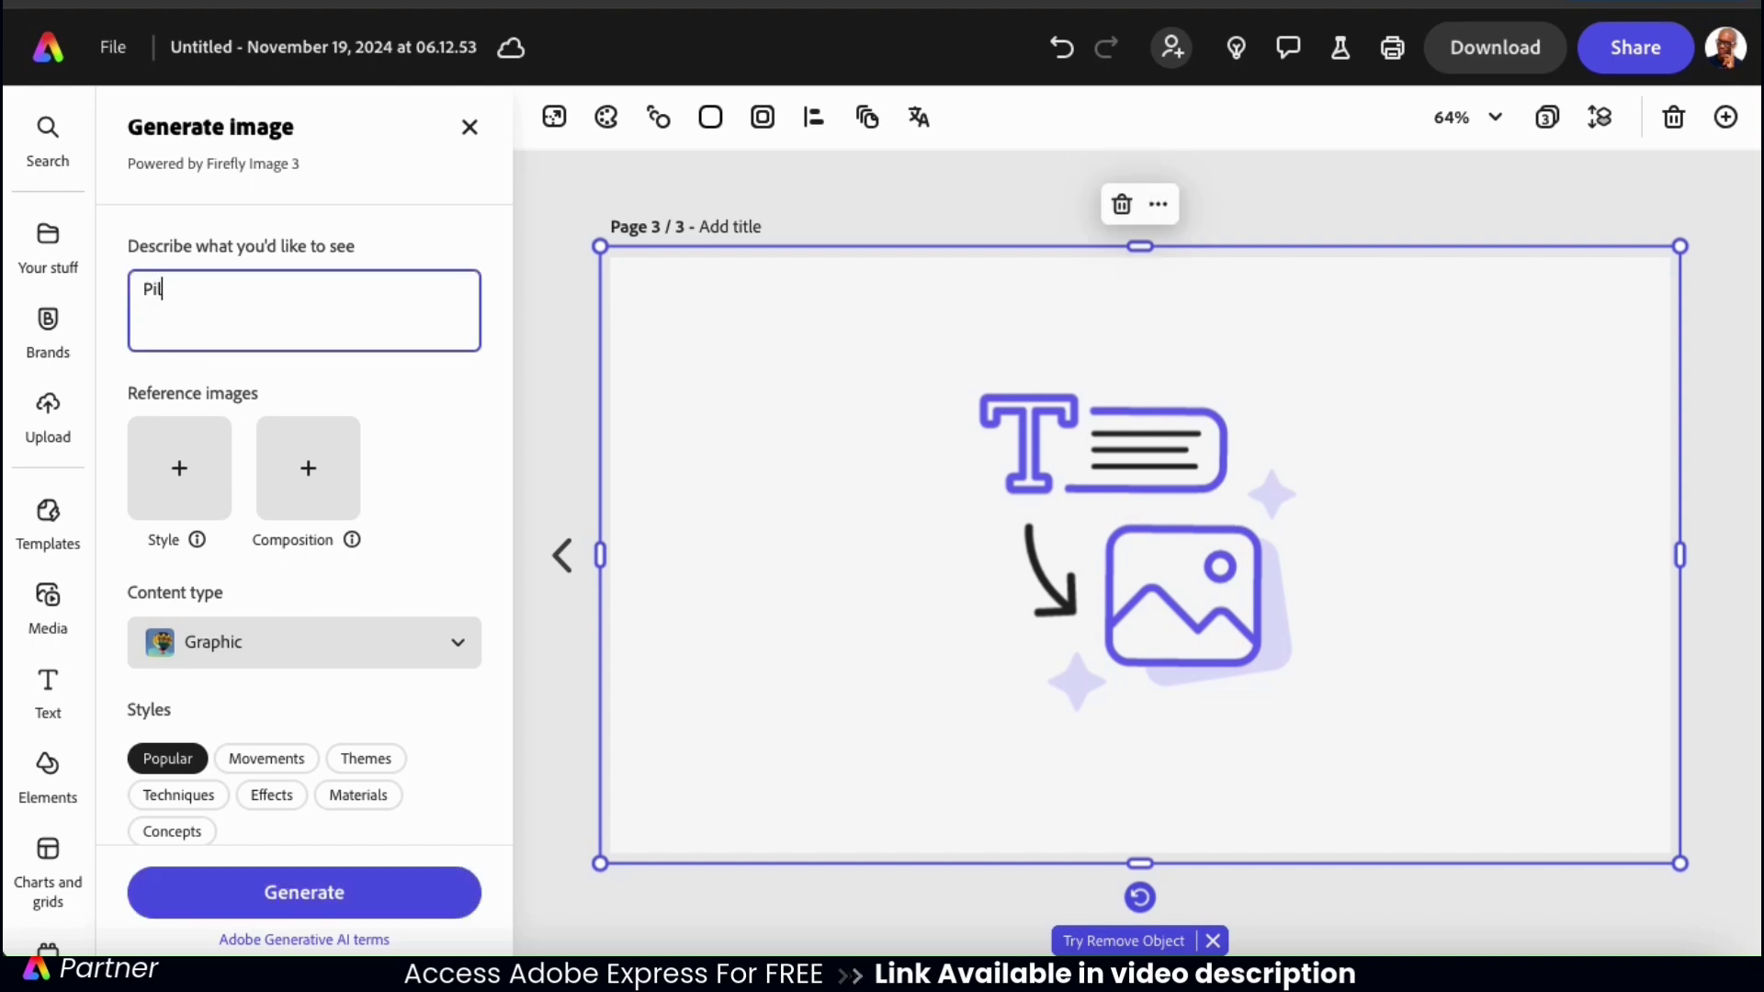
{"action": "type", "text": "e of gold and silver coins in front of a treasure chest on "}
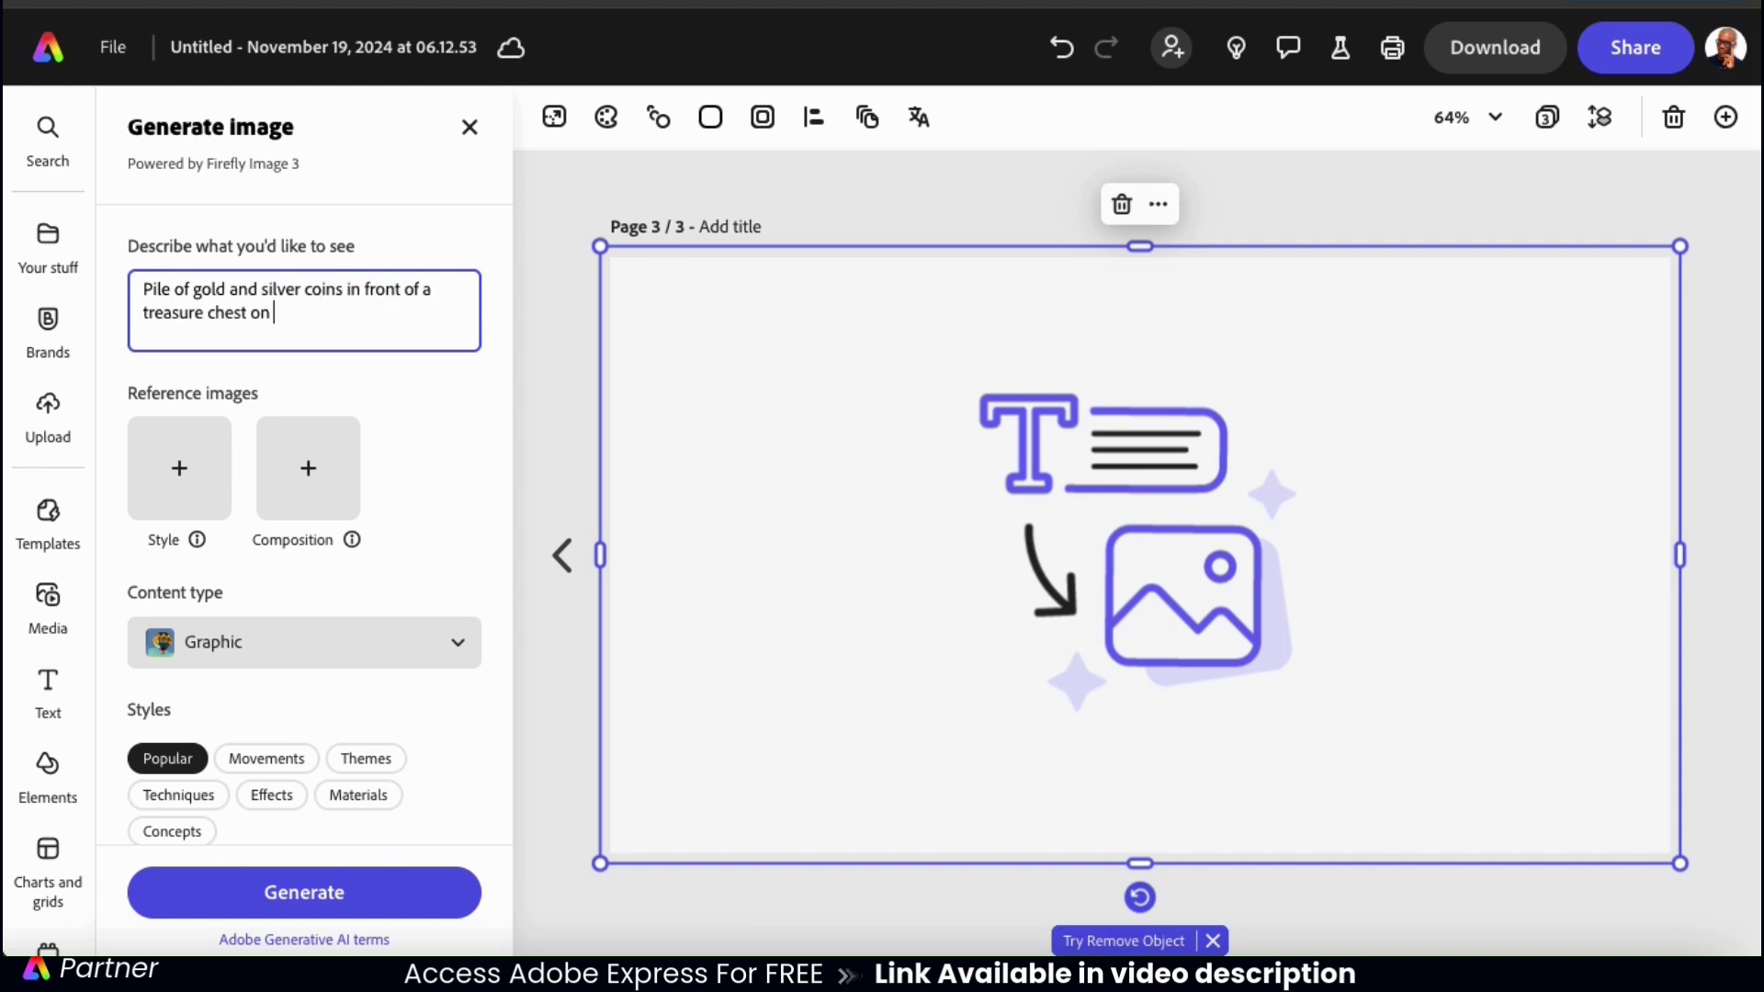
{"action": "type", "text": "a beach."}
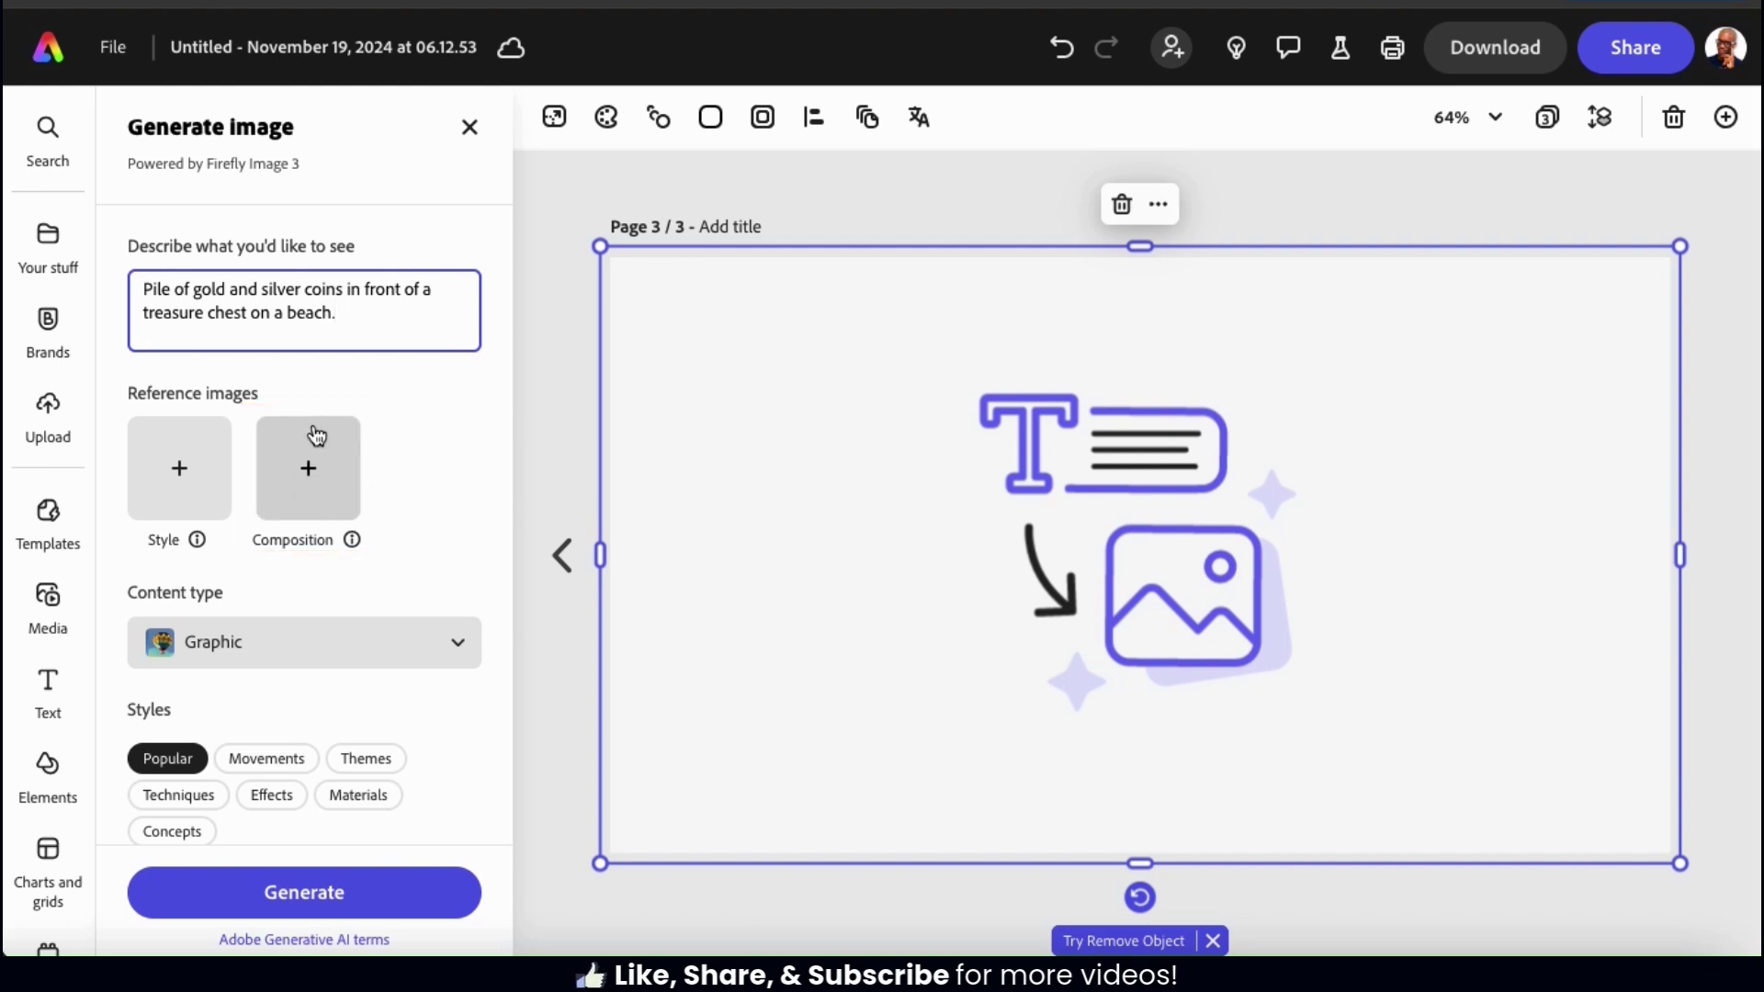
{"action": "left_click", "coordinate": [308, 487]}
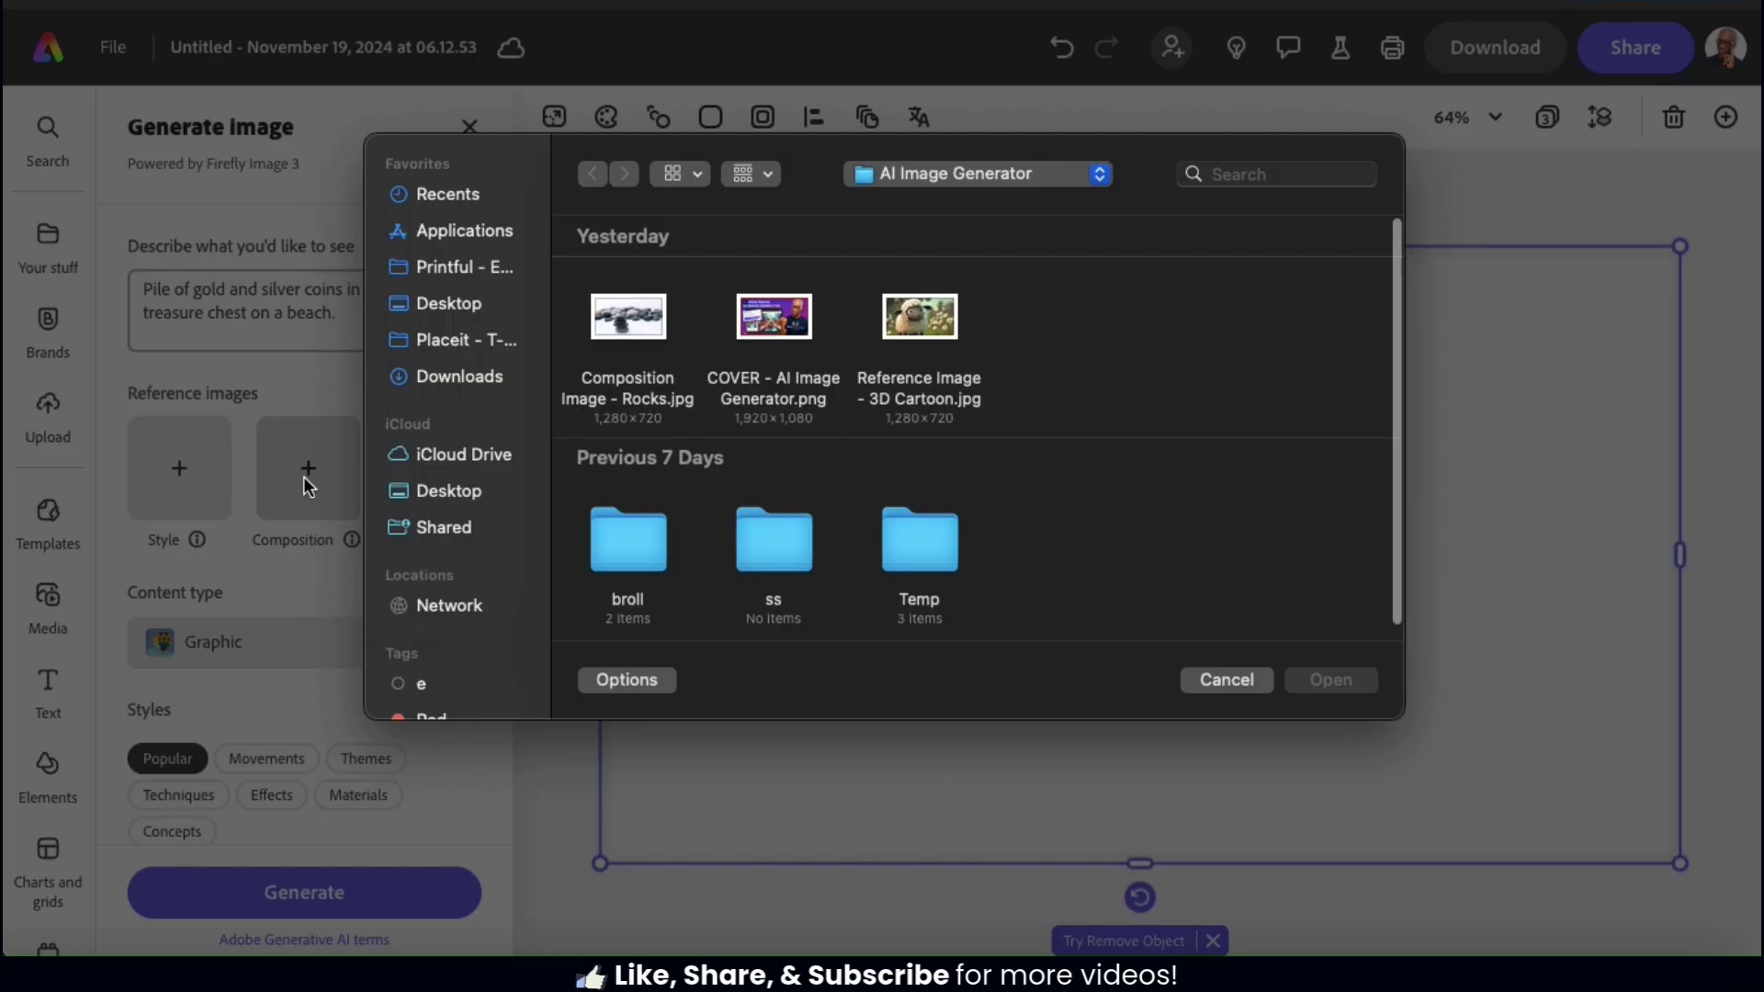
Set 'Composition Image - Rocks.jpg' as the treasure chest image's composition reference.
{"action": "double_click", "coordinate": [652, 327]}
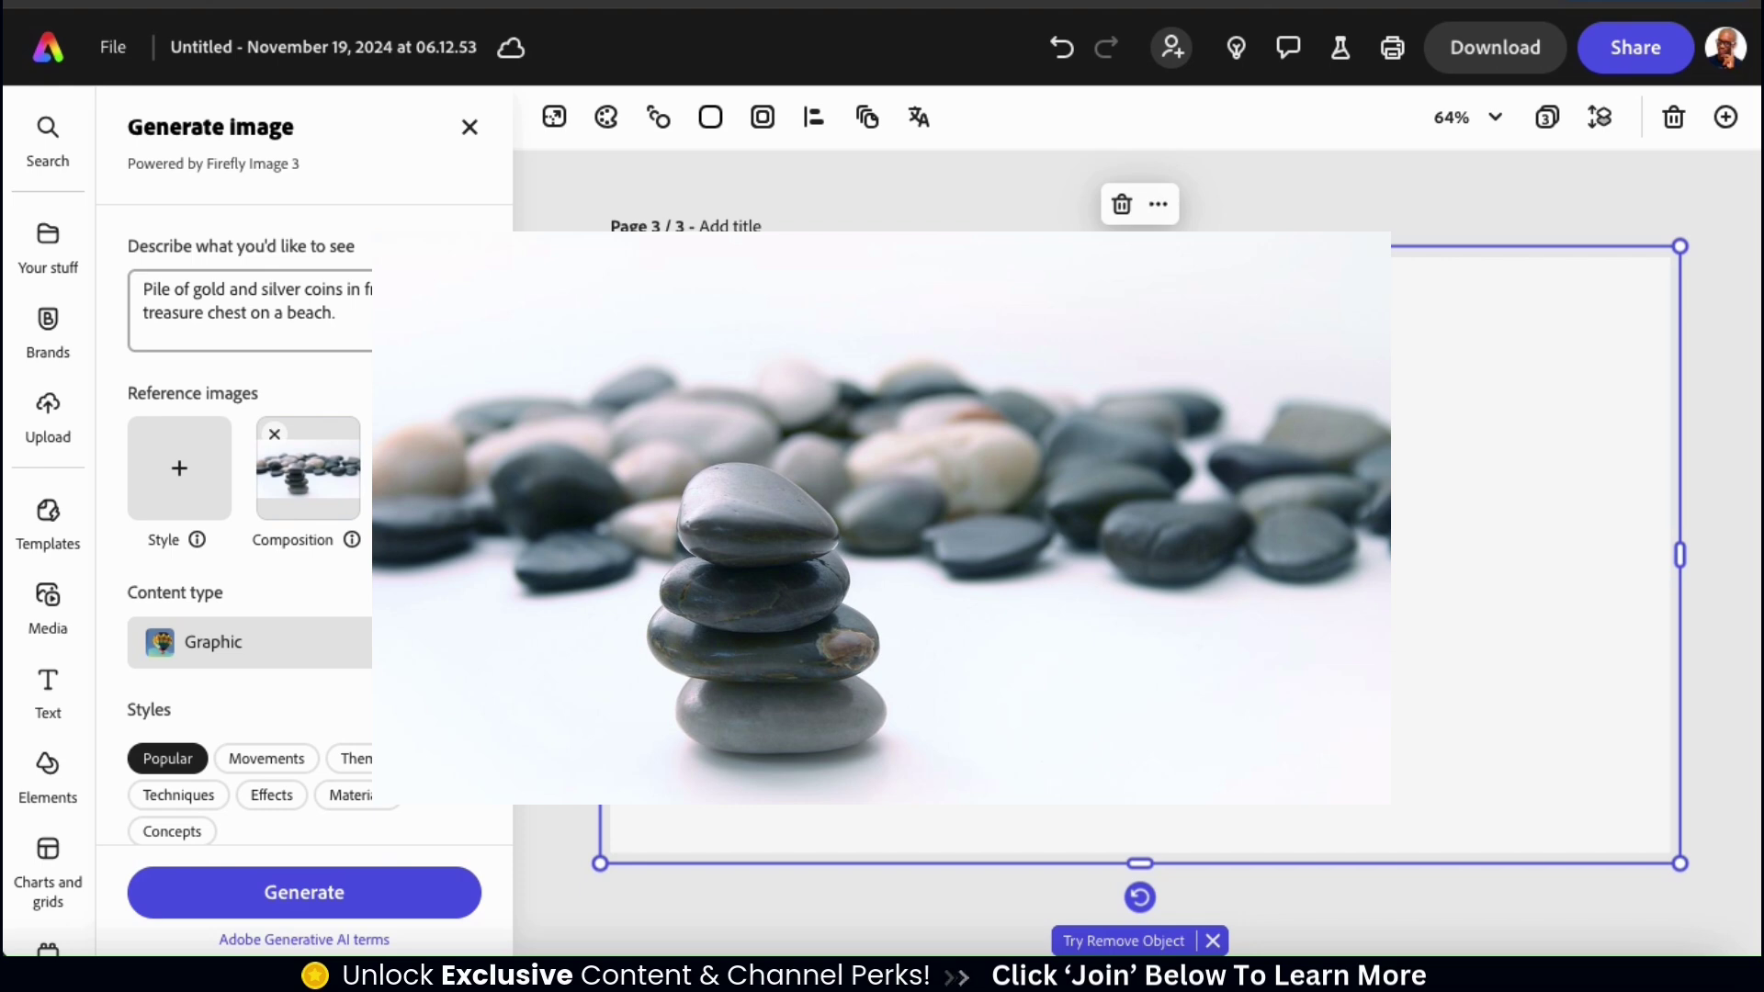
{"action": "scroll", "coordinate": [457, 464], "scroll_direction": "down", "scroll_amount": 5}
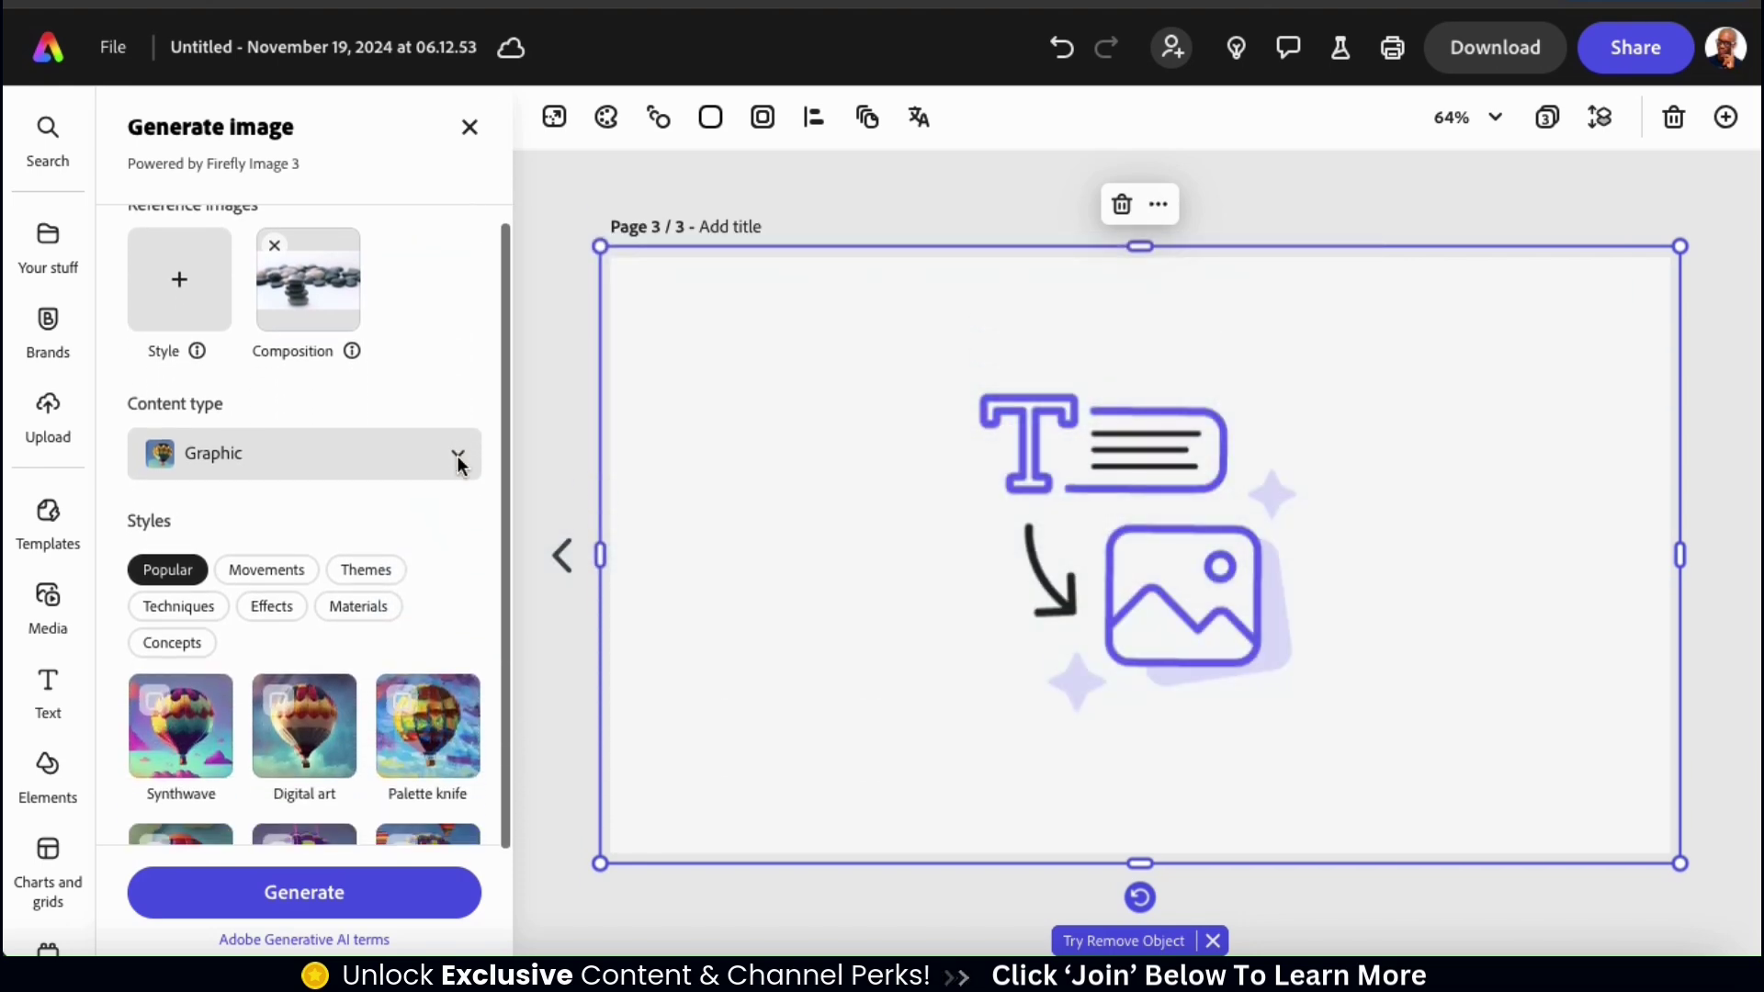
Set the content type to Art, apply the Chaotic style, and generate the treasure chest images.
{"action": "left_click", "coordinate": [459, 352]}
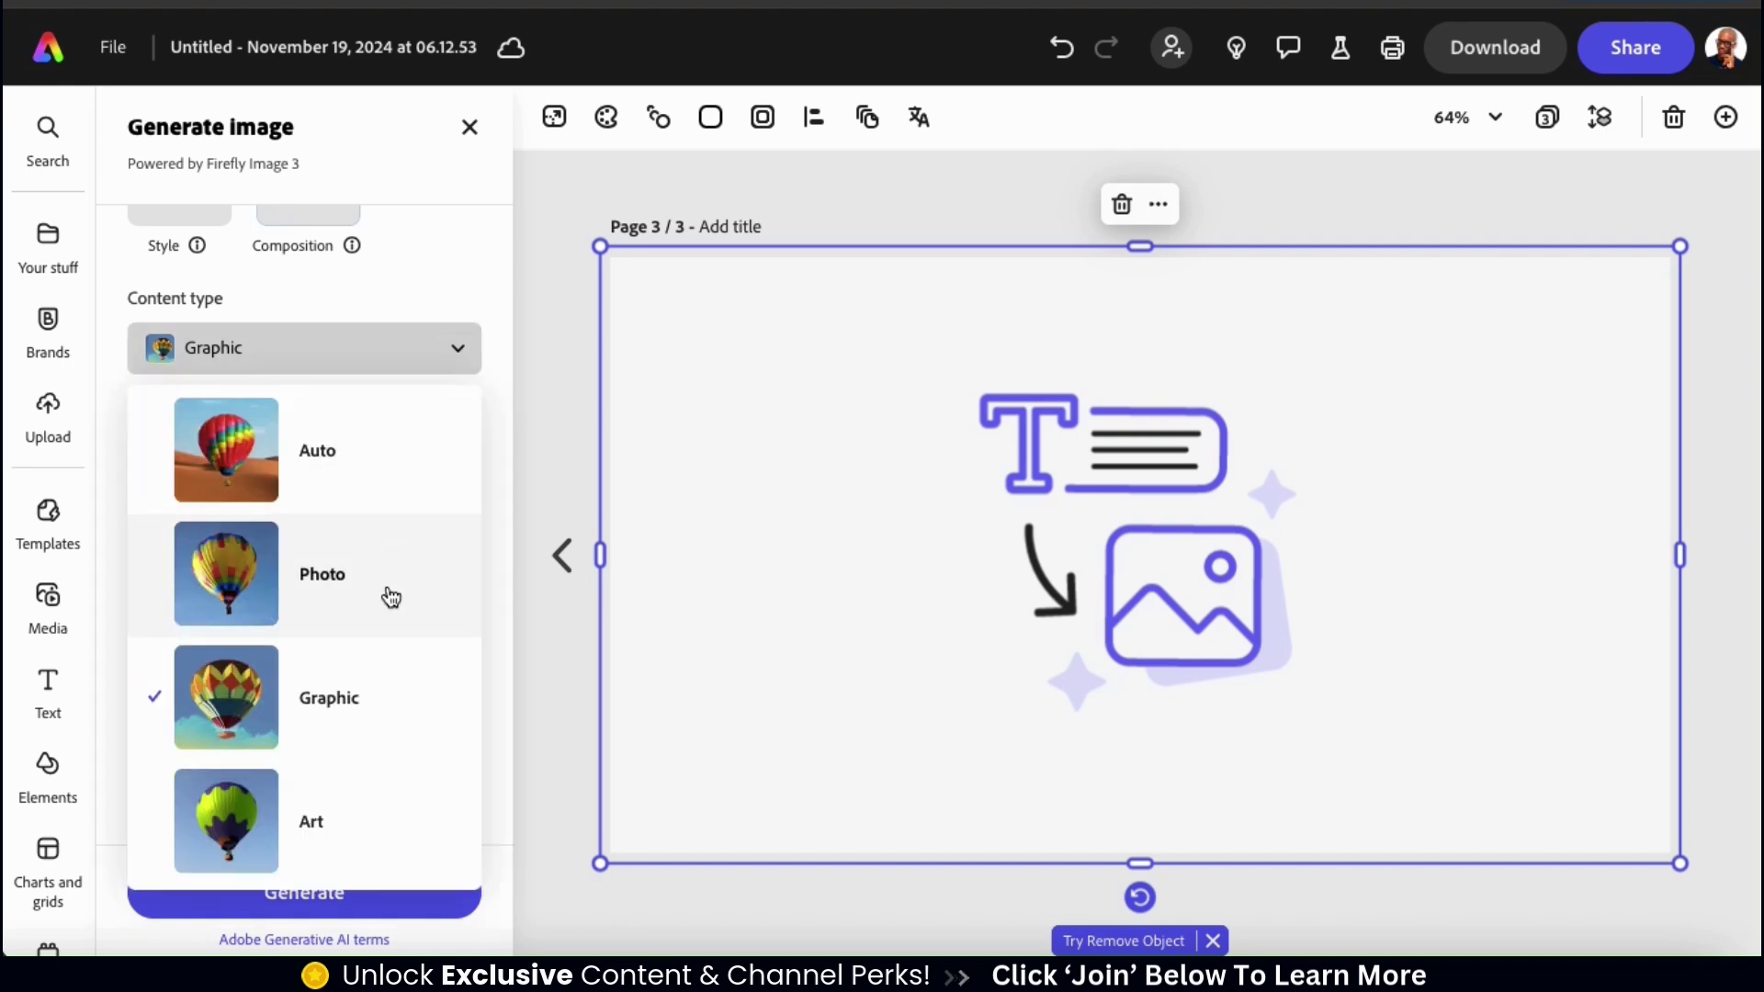
{"action": "left_click", "coordinate": [379, 807]}
{"action": "scroll", "coordinate": [379, 807], "scroll_direction": "down", "scroll_amount": 1}
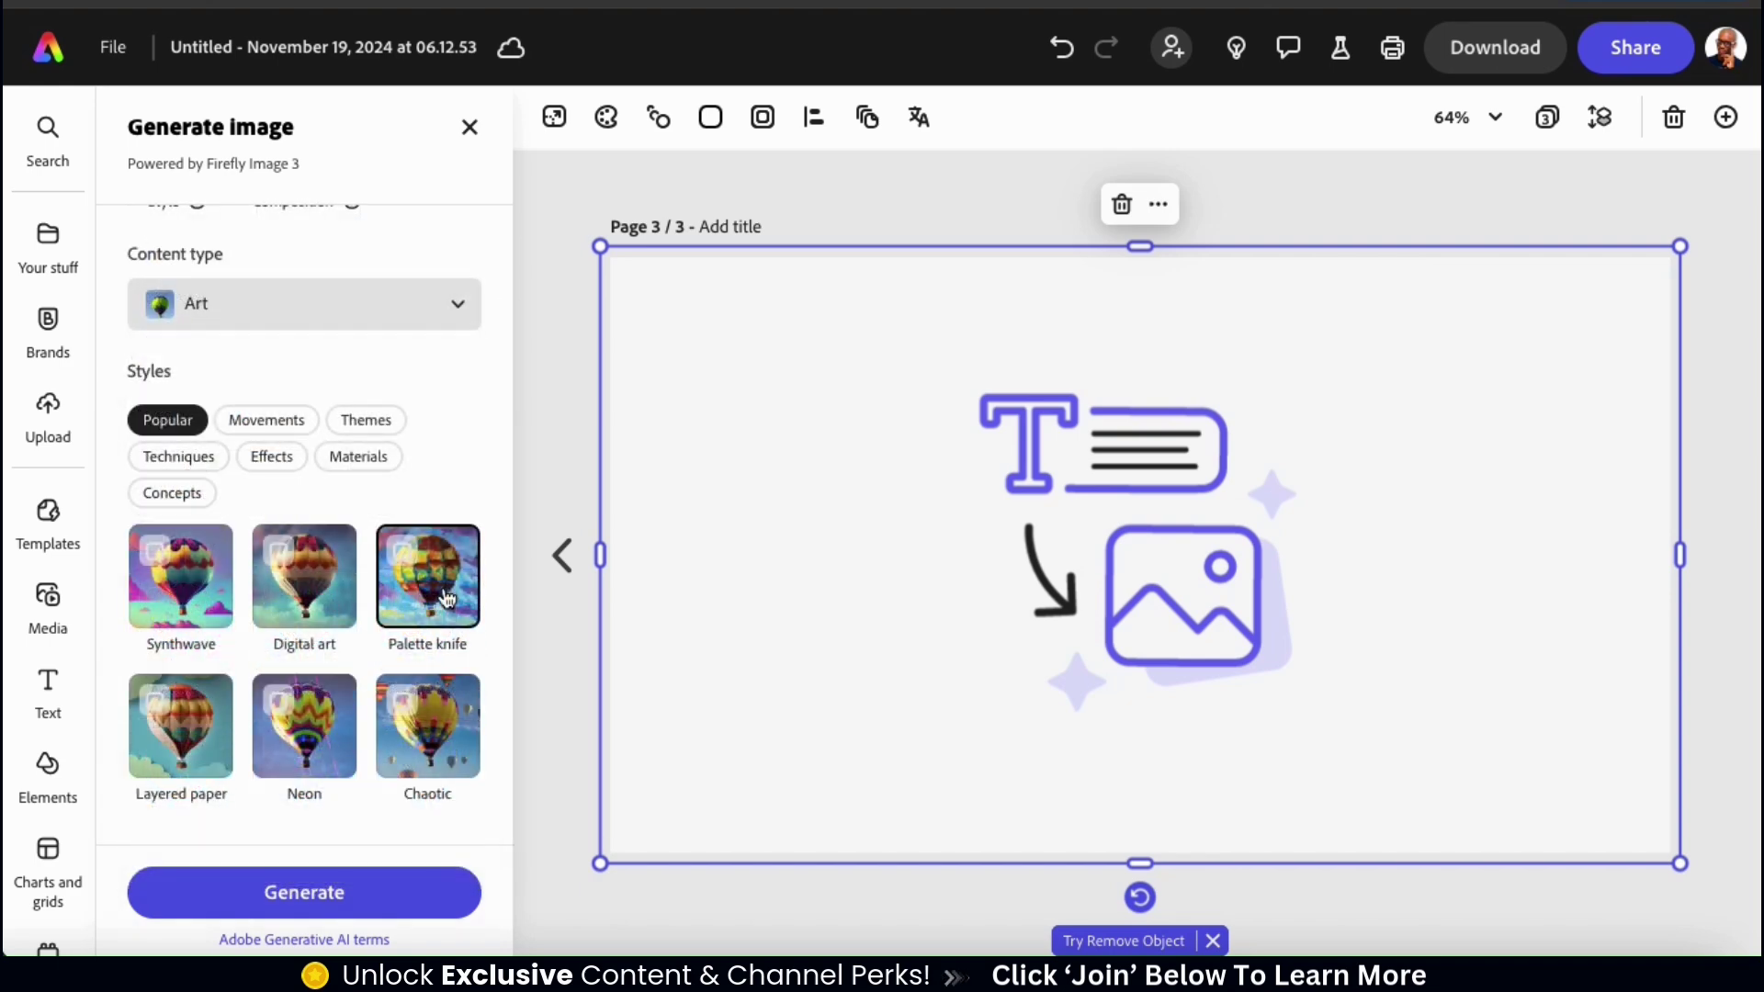
{"action": "left_click", "coordinate": [448, 702]}
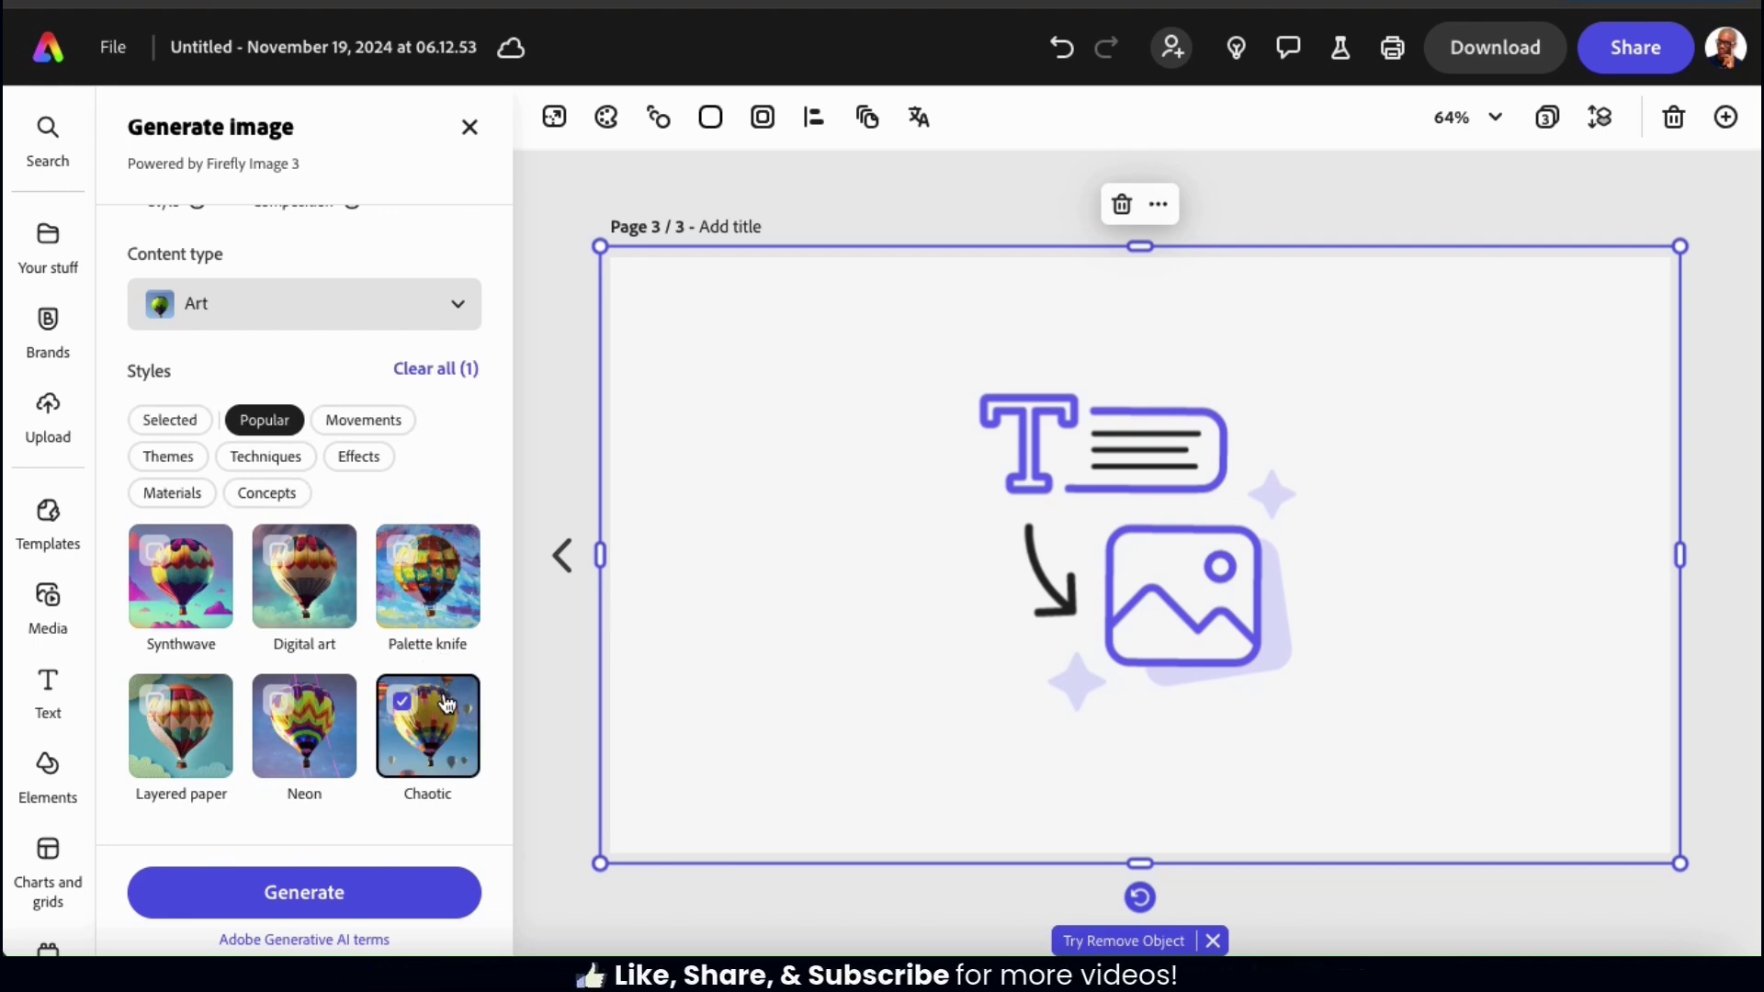
{"action": "left_click", "coordinate": [339, 894]}
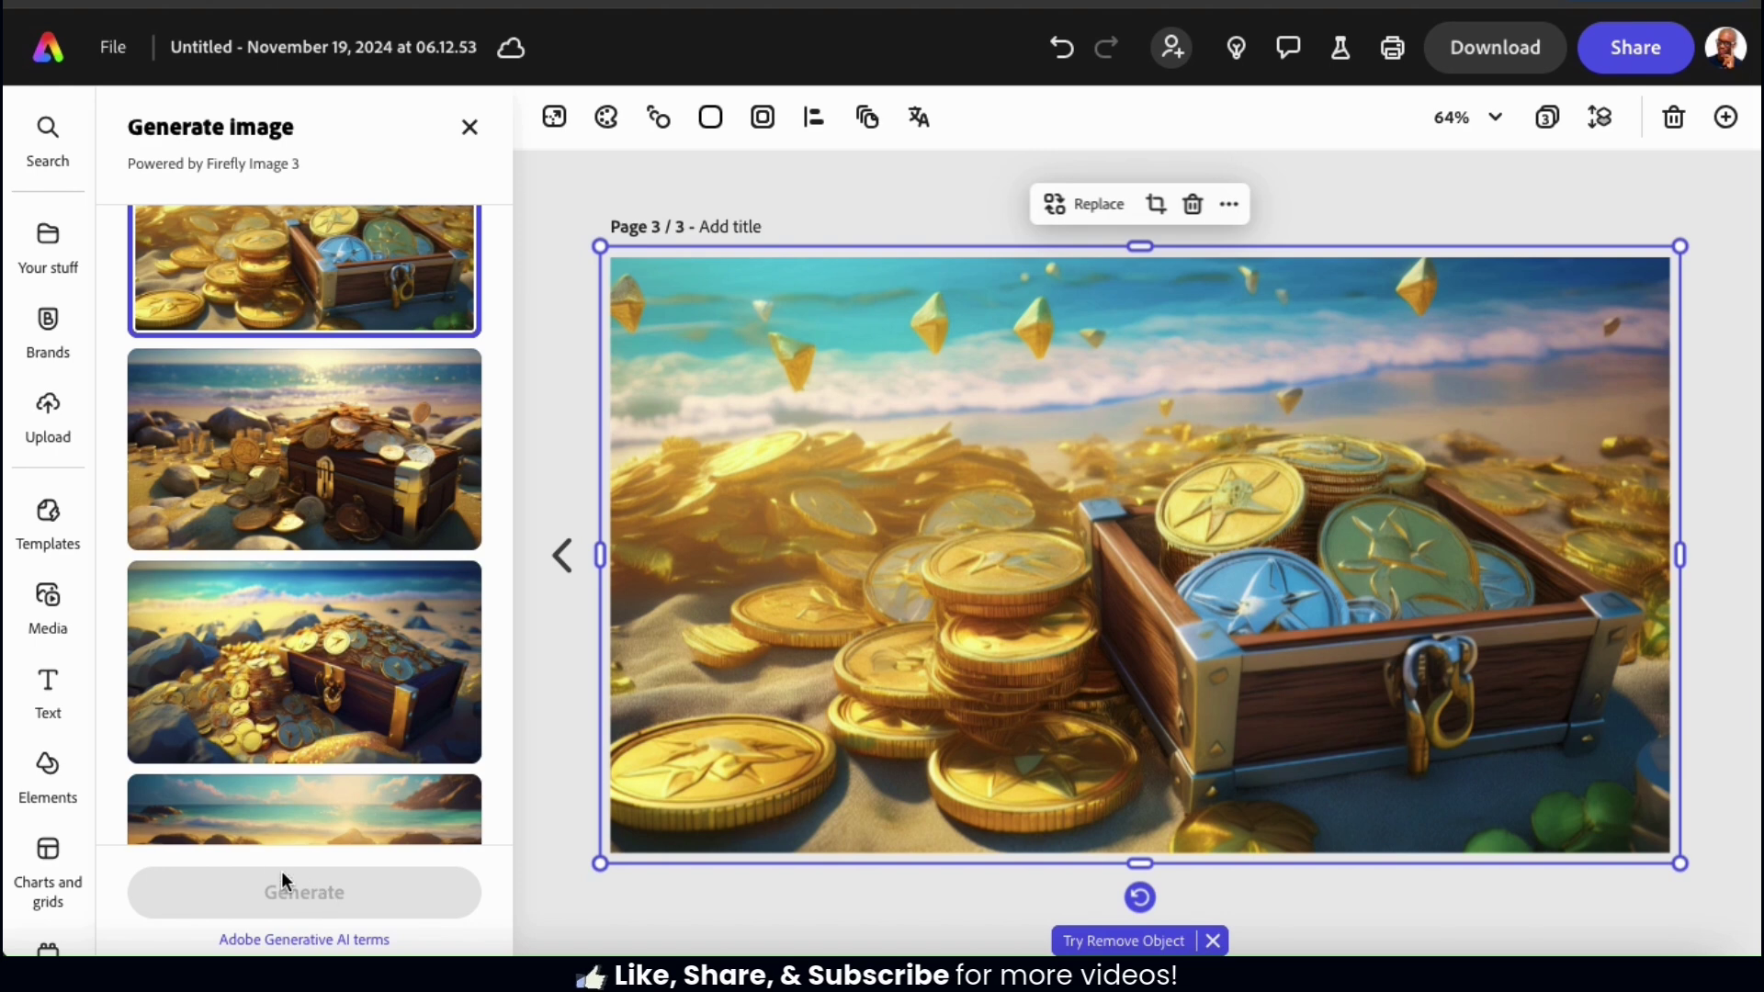
Try the chest-on-rocks variations, then keep the beach chest beside a tall coin stack.
{"action": "scroll", "coordinate": [279, 649], "scroll_direction": "up", "scroll_amount": 3}
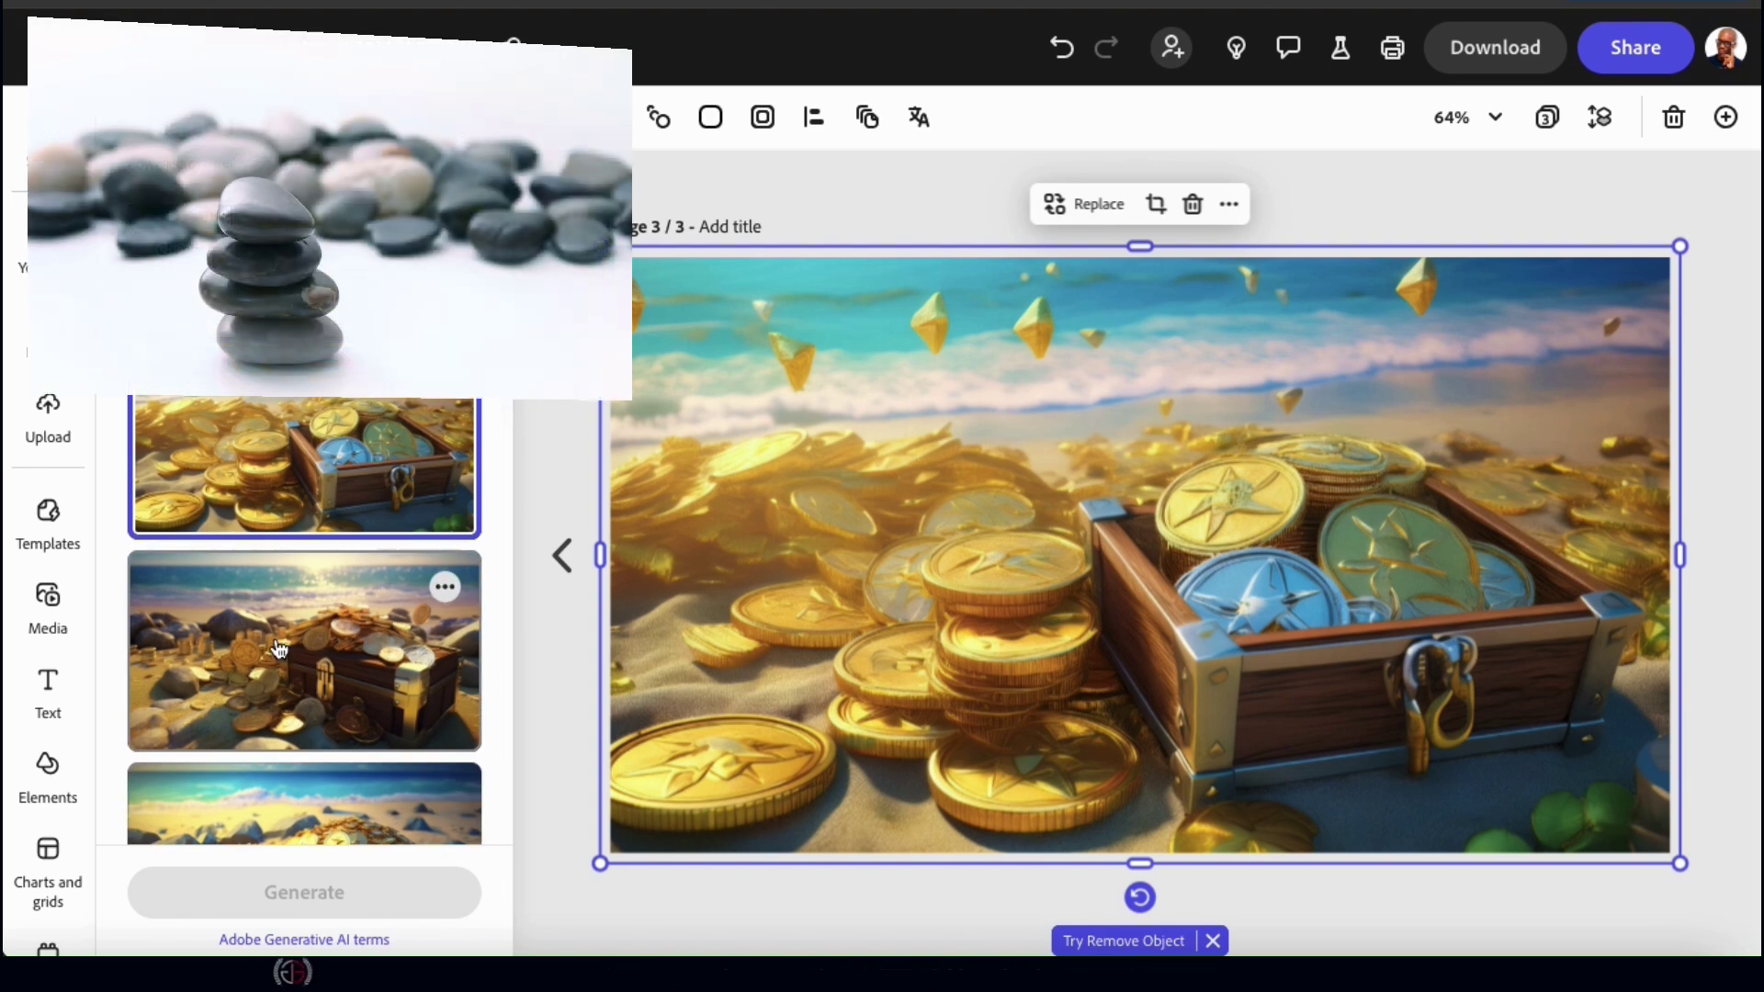
{"action": "scroll", "coordinate": [280, 649], "scroll_direction": "down", "scroll_amount": 1}
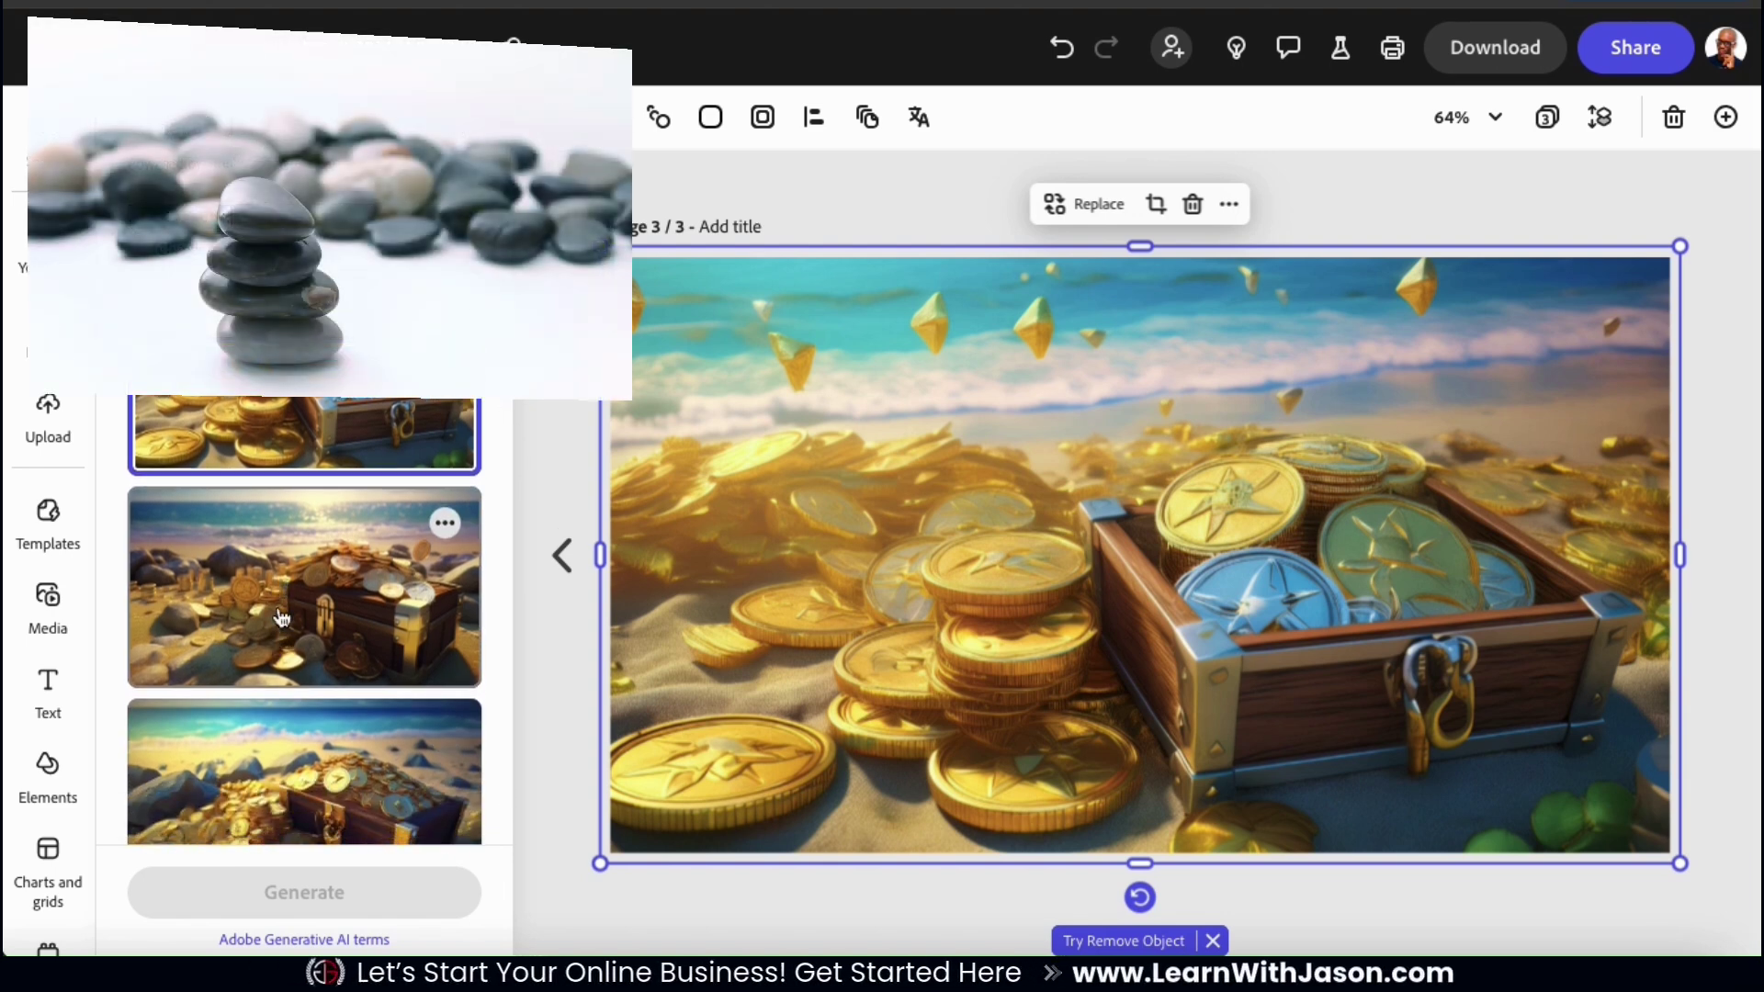
{"action": "left_click", "coordinate": [297, 545]}
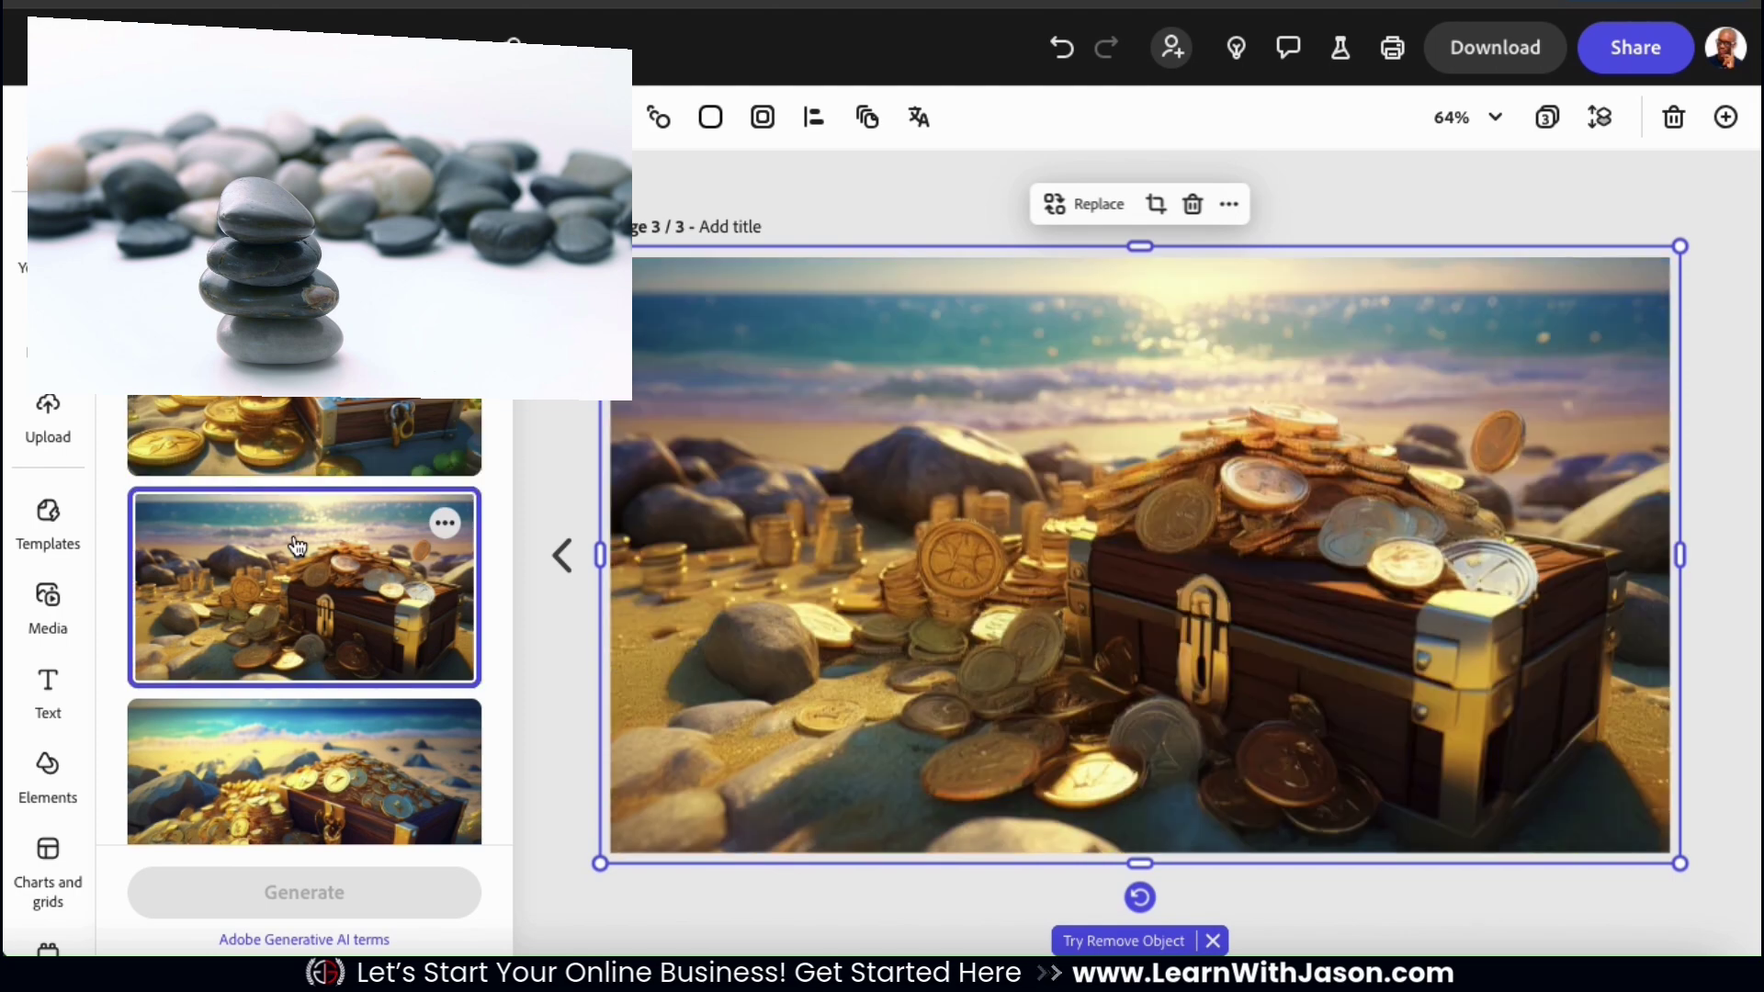
{"action": "scroll", "coordinate": [296, 545], "scroll_direction": "down", "scroll_amount": 4}
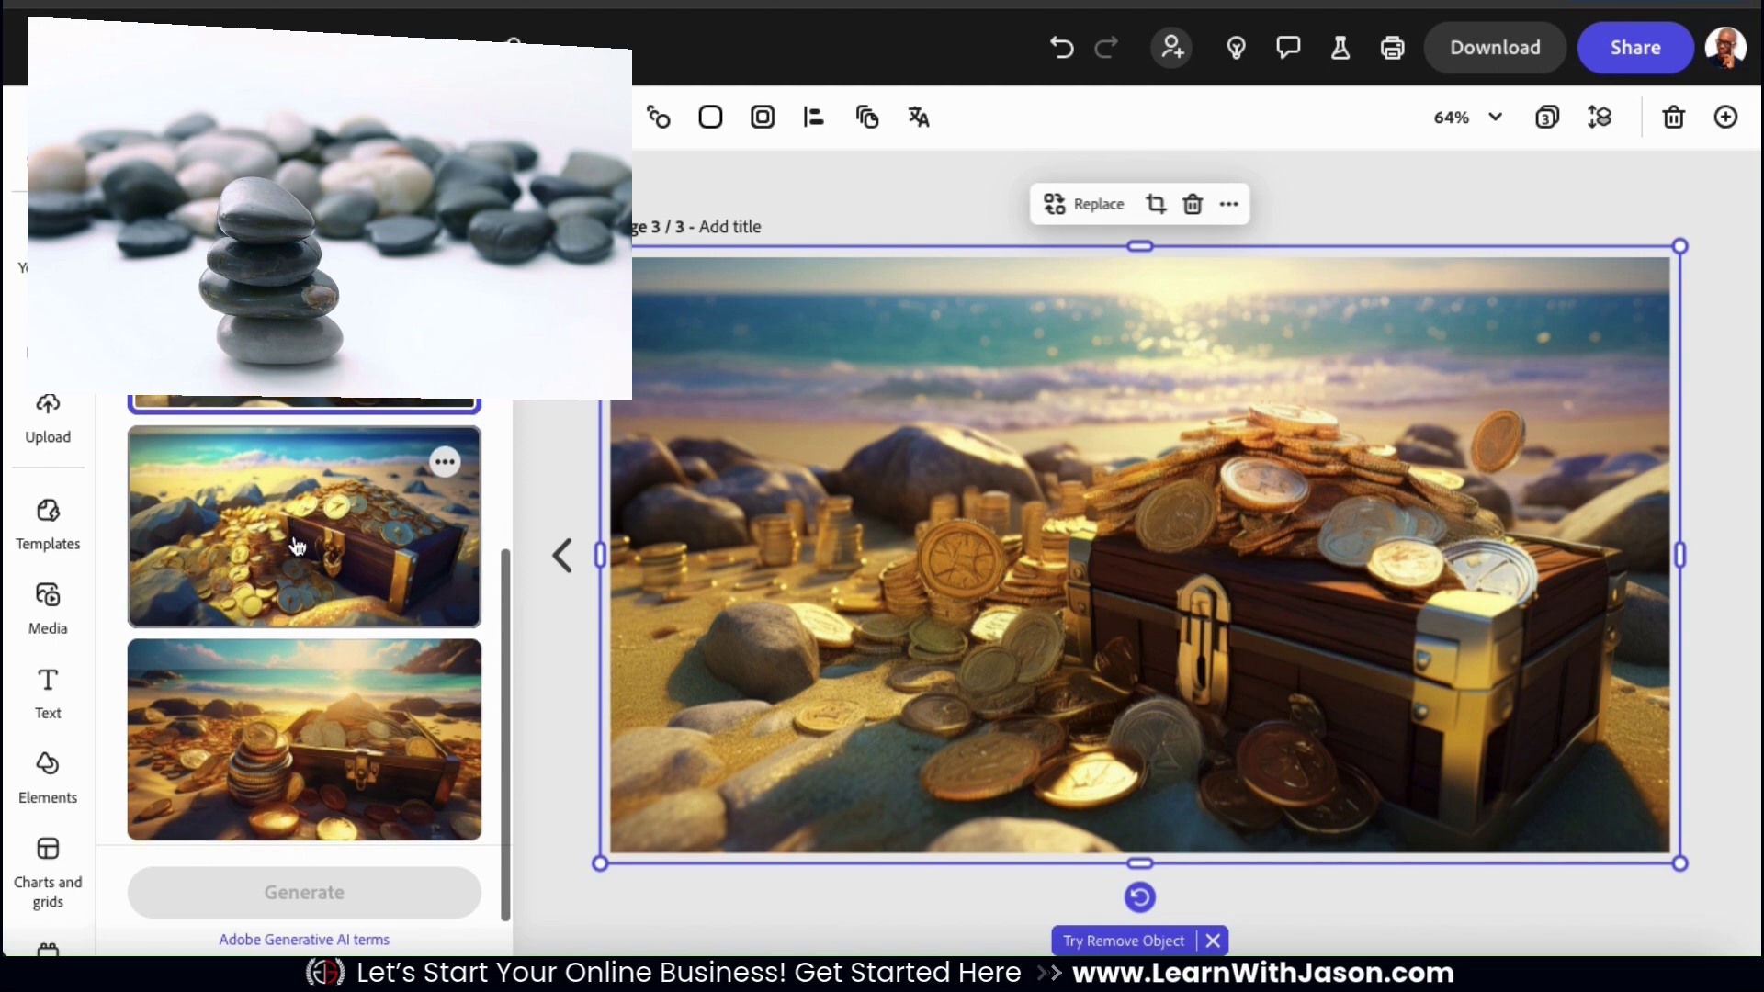
{"action": "left_click", "coordinate": [296, 545]}
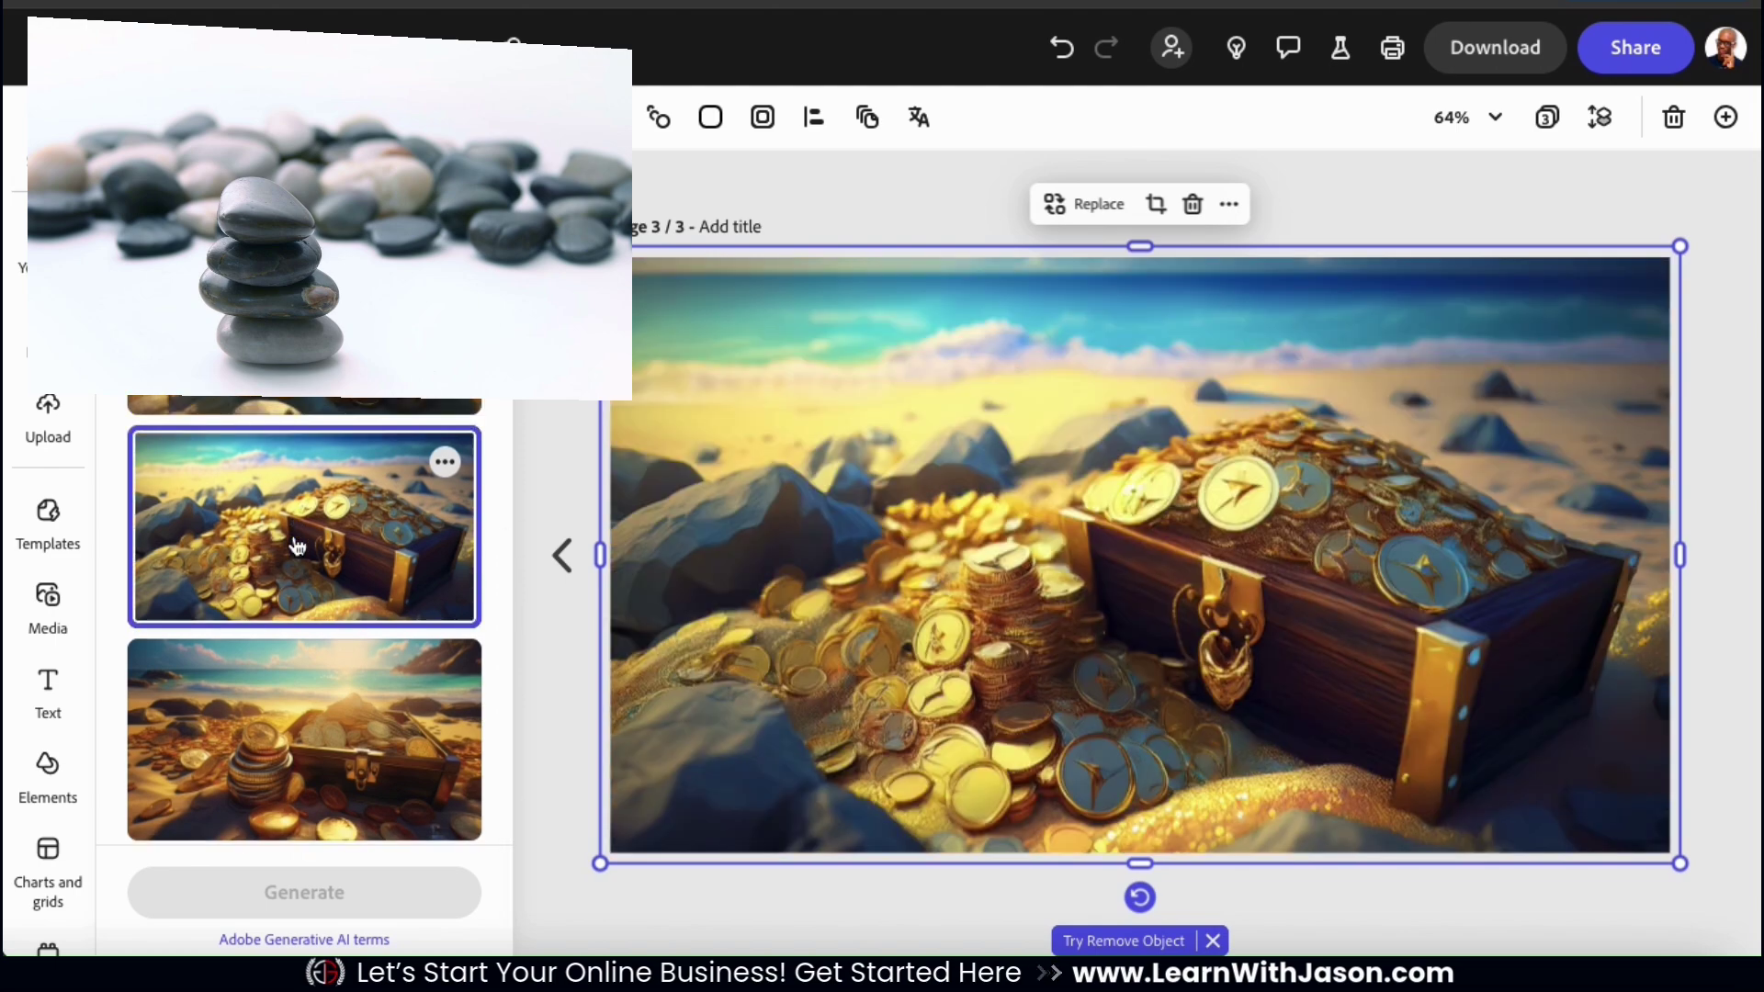
{"action": "scroll", "coordinate": [297, 546], "scroll_direction": "down", "scroll_amount": 1}
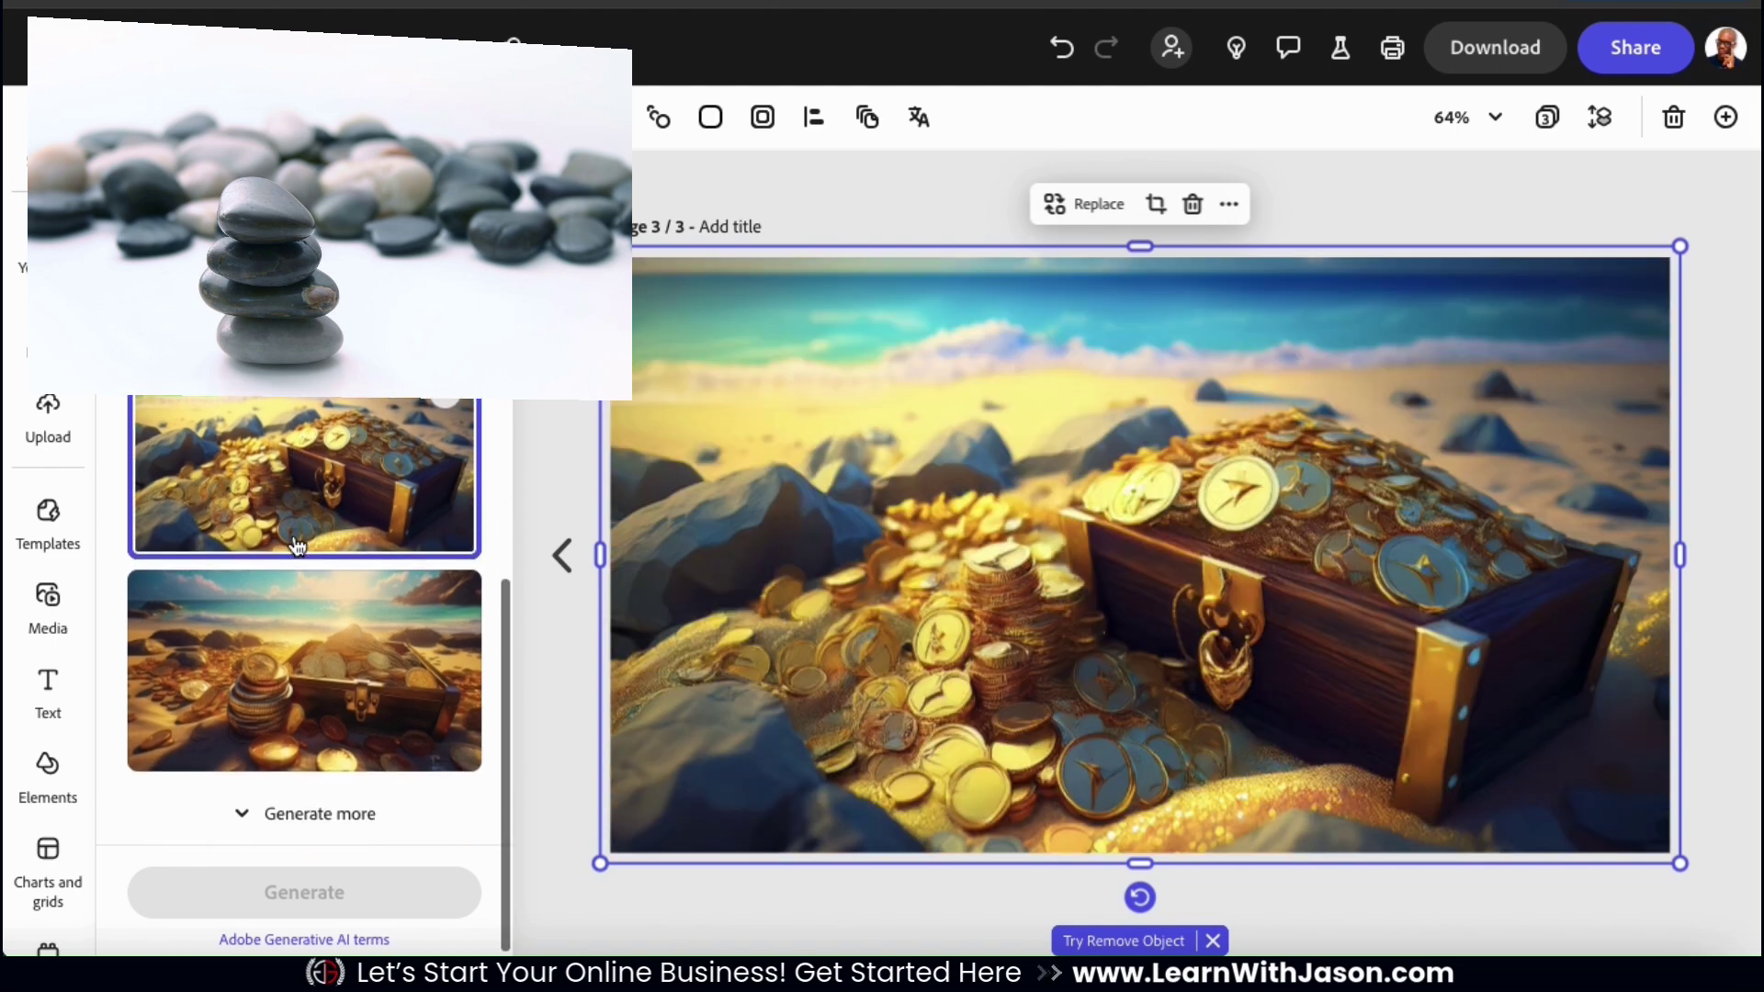
{"action": "left_click", "coordinate": [303, 640]}
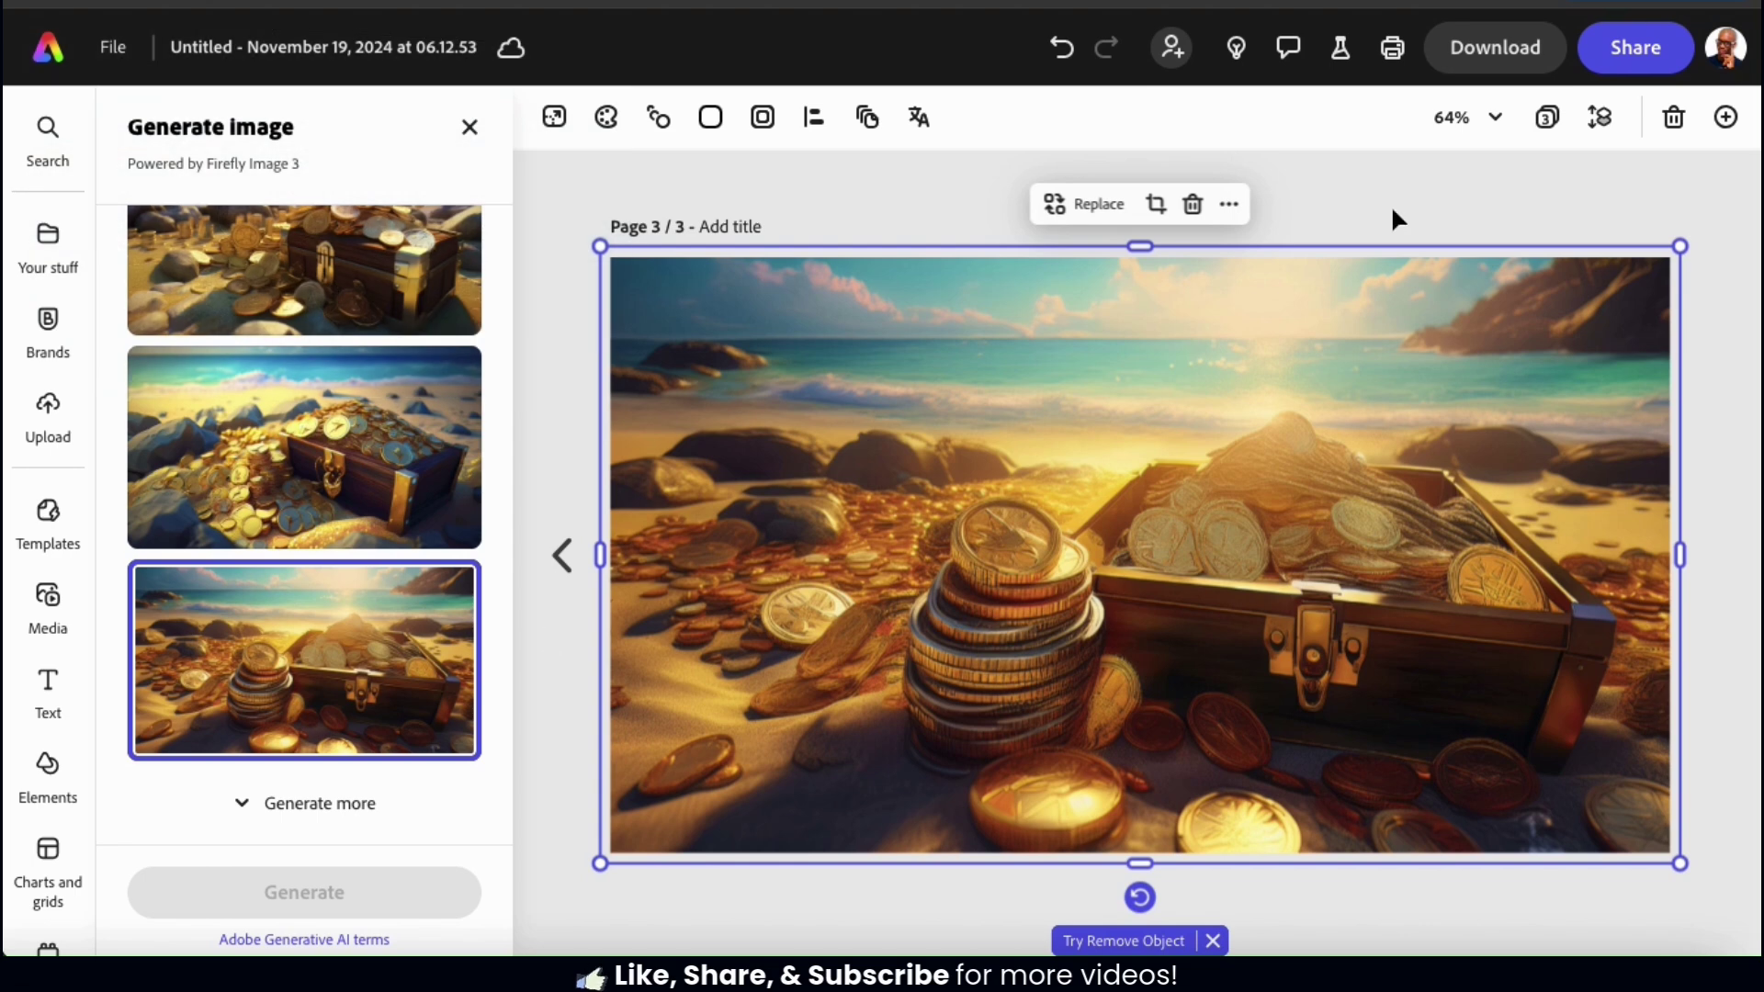
{"action": "left_click", "coordinate": [1393, 213]}
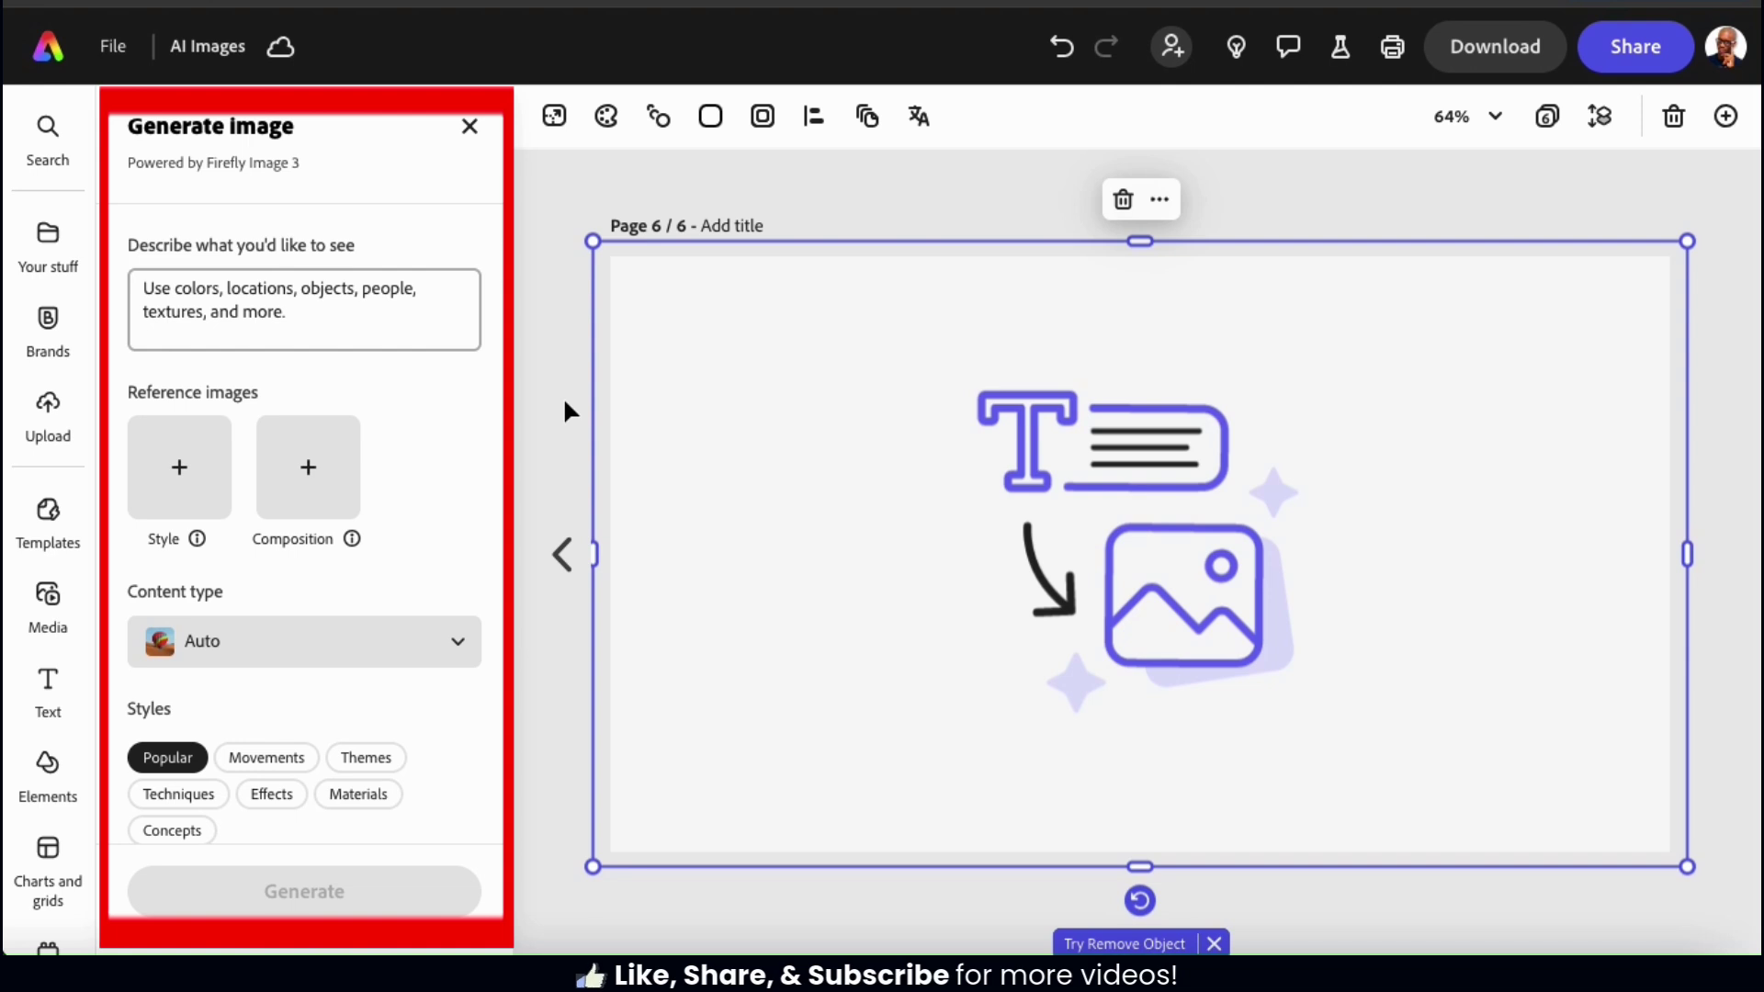
Generate images from the prompt 'Woman sitting in coffee shop working on her laptop.' using Auto content type.
{"action": "left_click", "coordinate": [358, 315]}
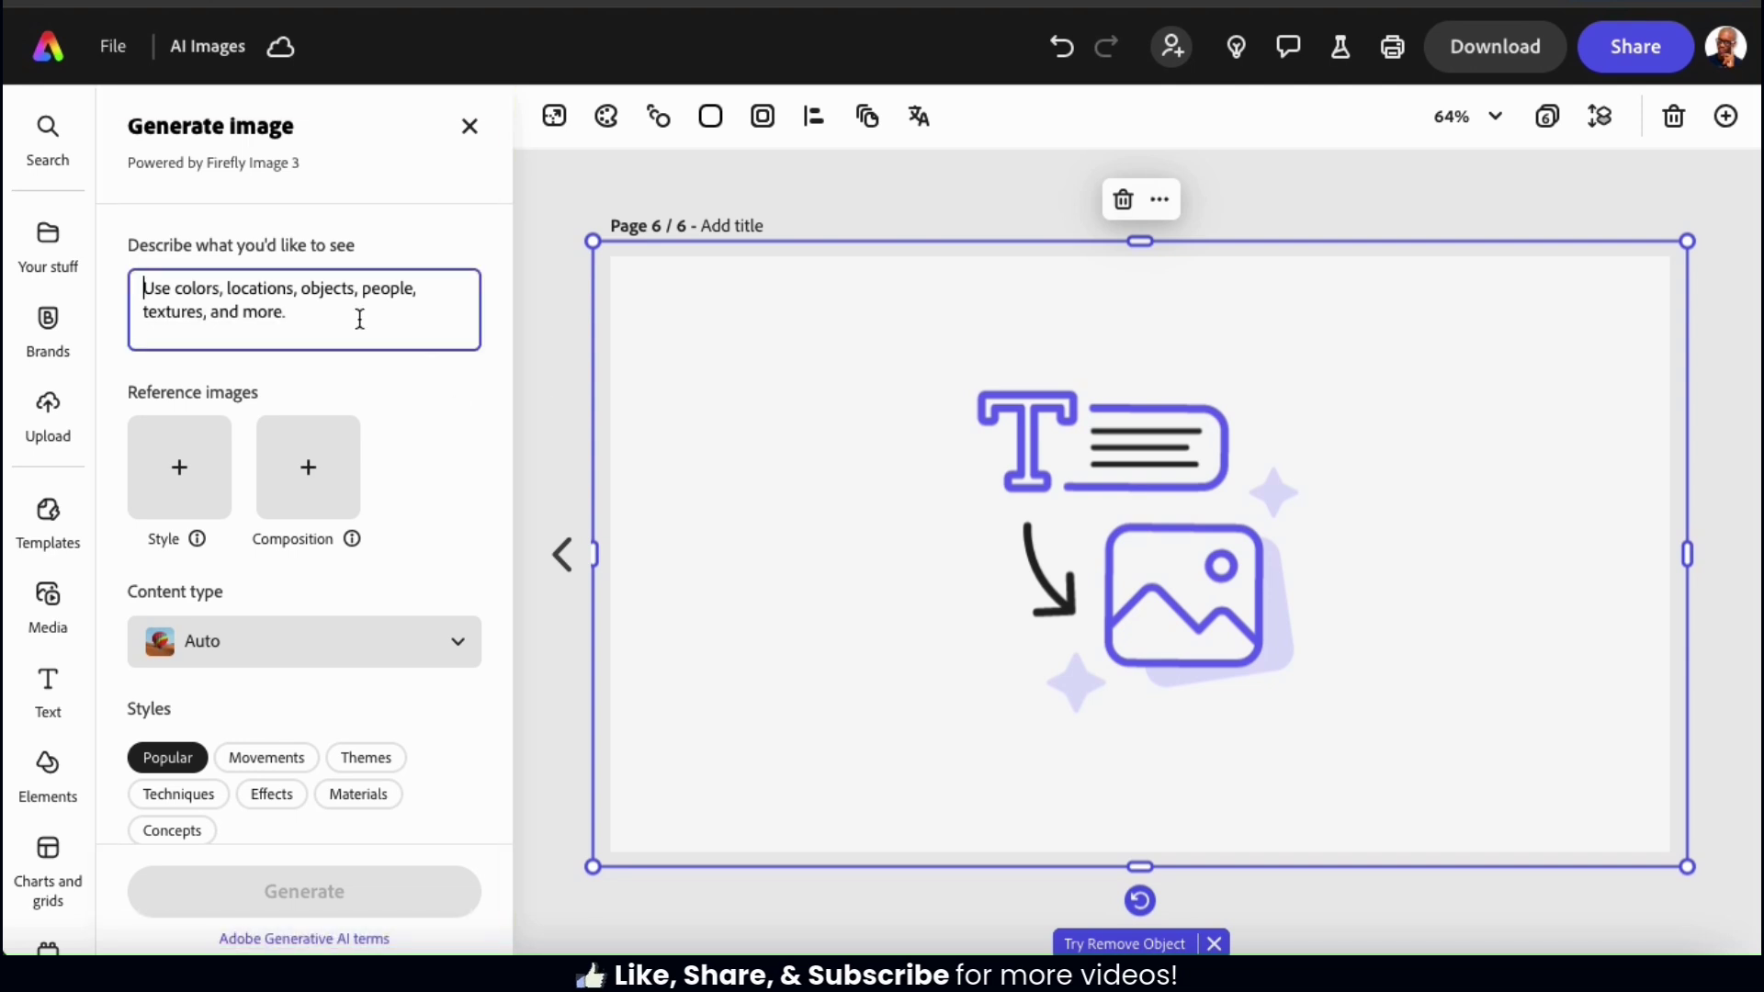
{"action": "type", "text": "Woman sitting in "}
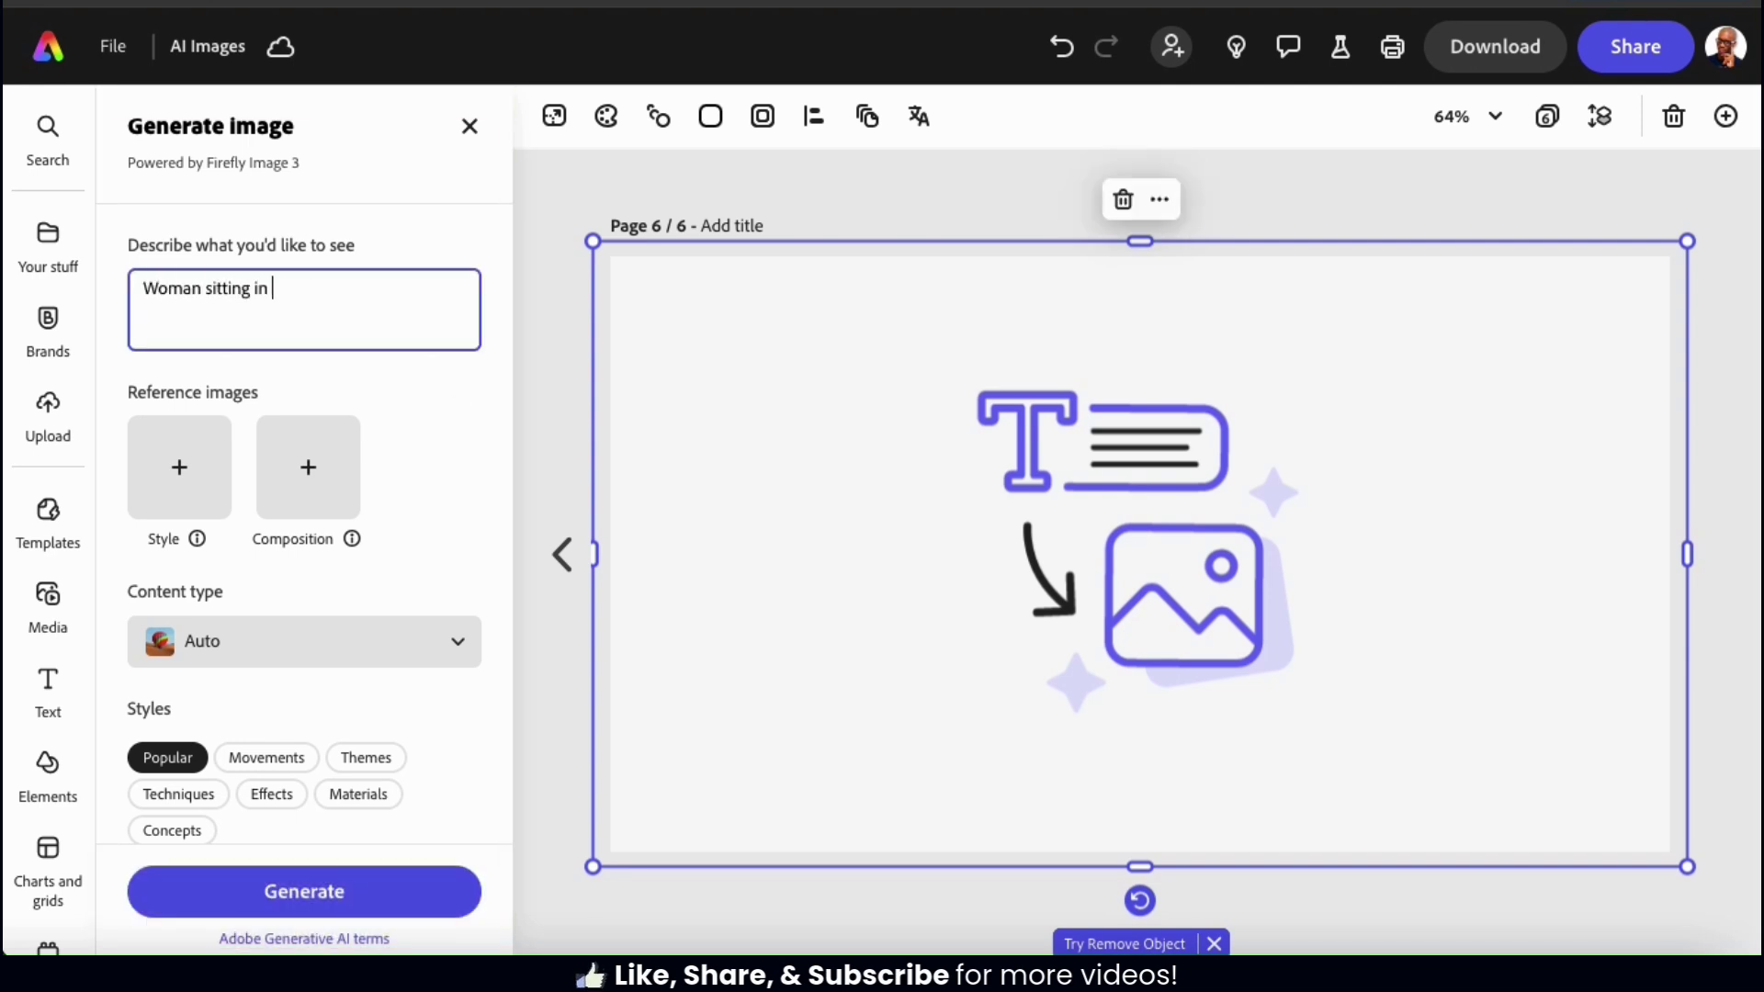
{"action": "type", "text": "coffee shop working on her laptop."}
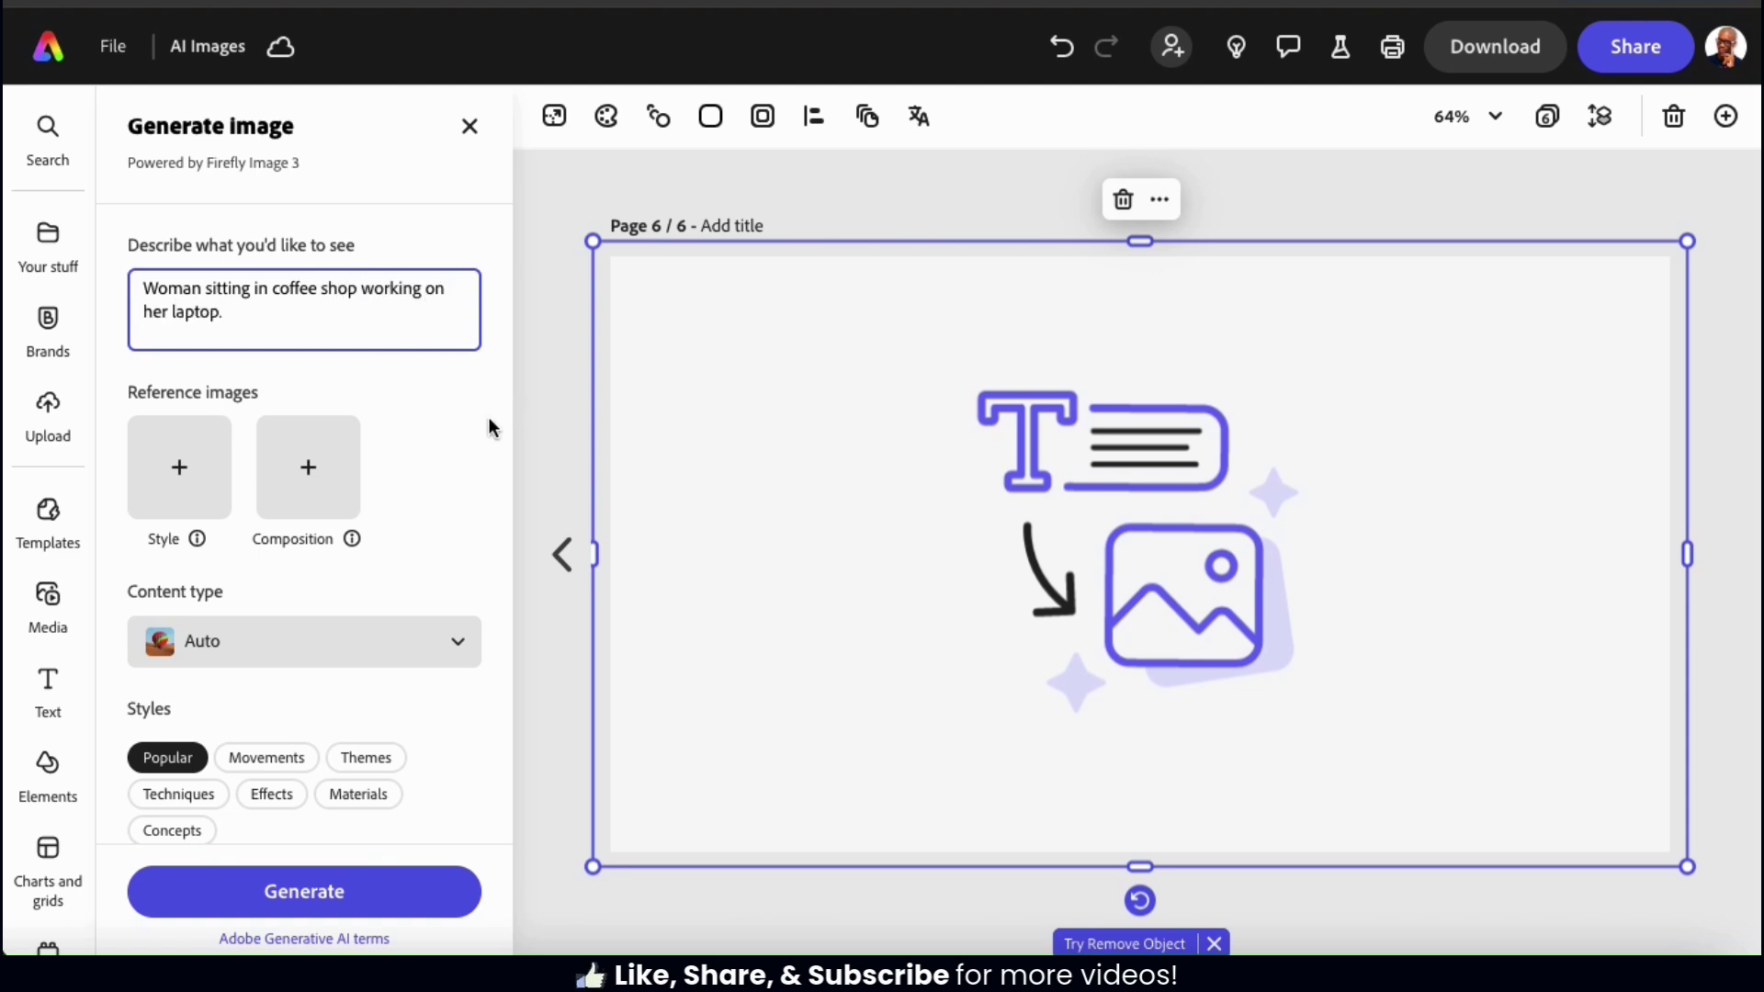
{"action": "scroll", "coordinate": [491, 428], "scroll_direction": "down", "scroll_amount": 3}
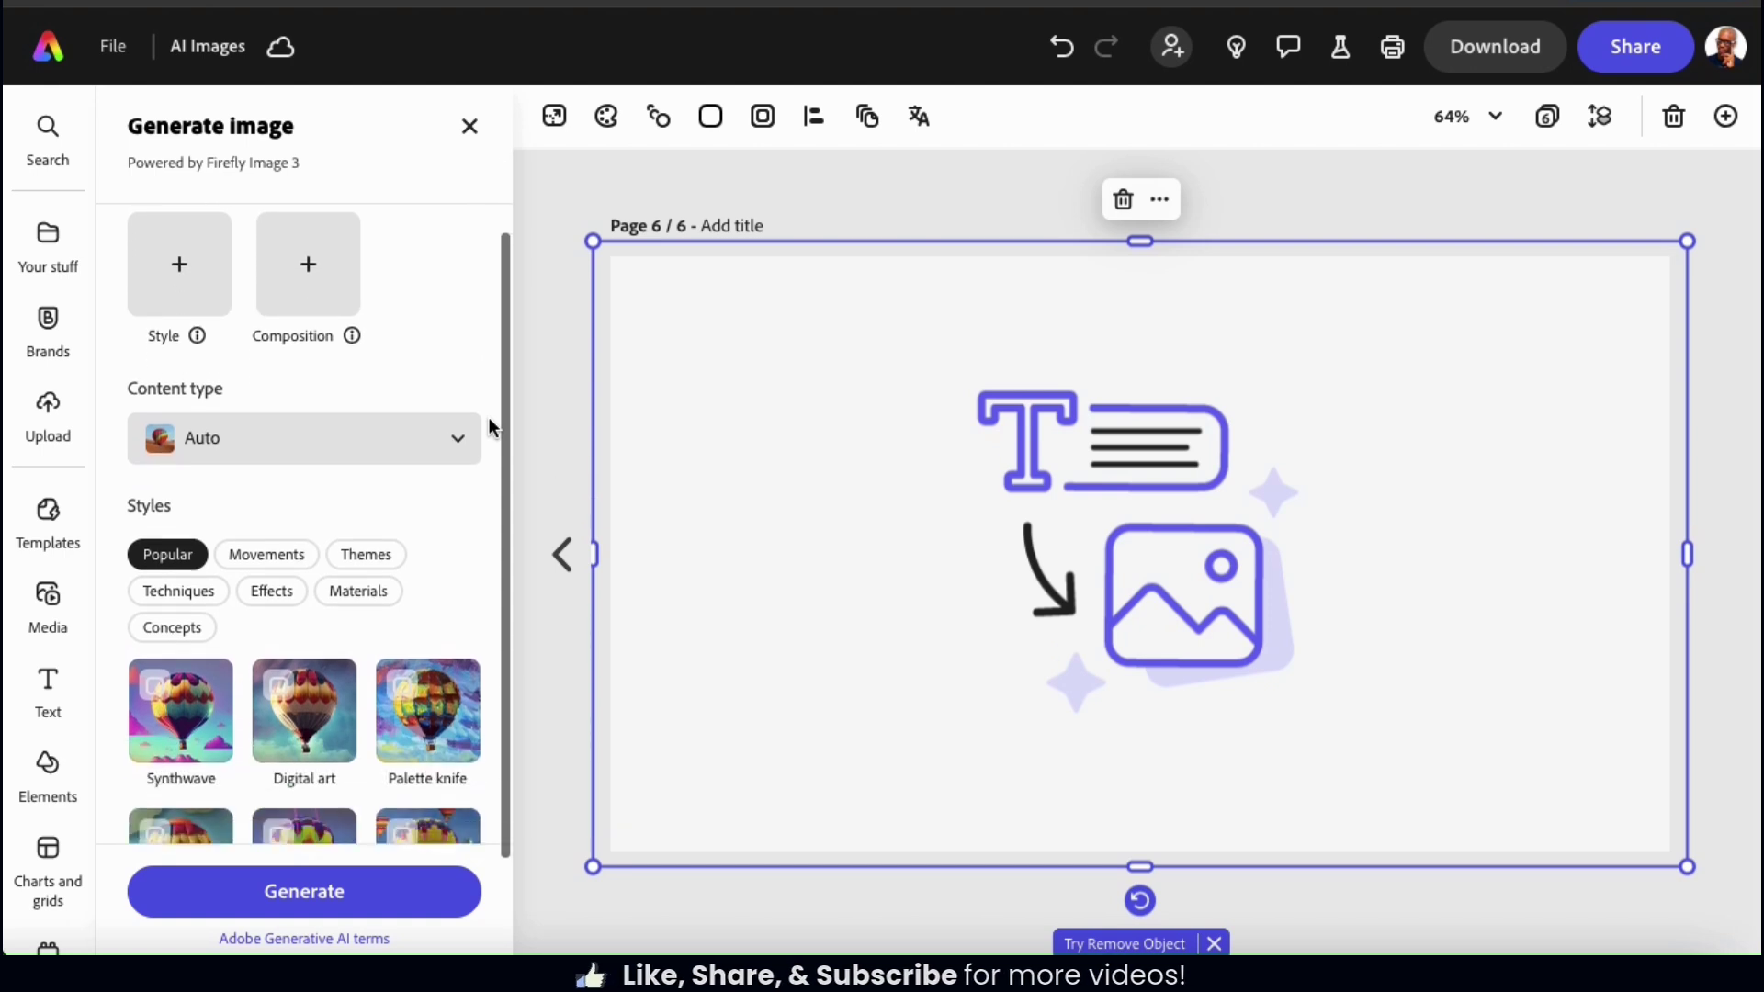
{"action": "scroll", "coordinate": [490, 423], "scroll_direction": "down", "scroll_amount": 2}
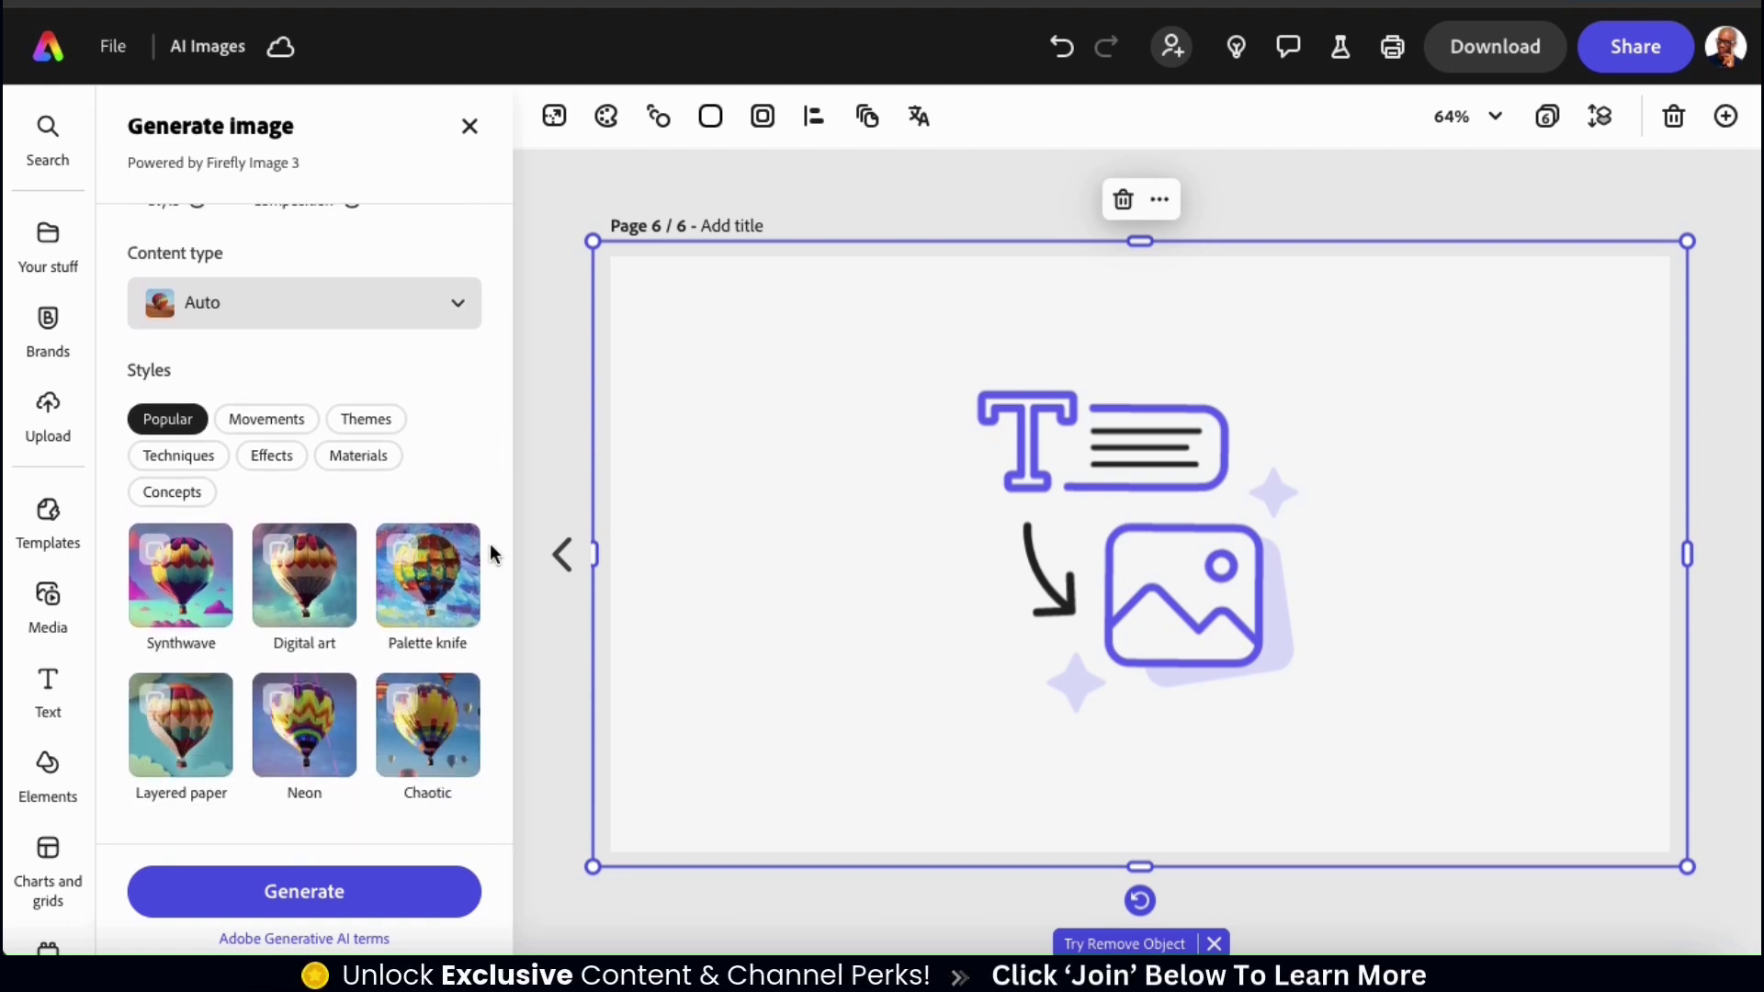
{"action": "left_click", "coordinate": [294, 903]}
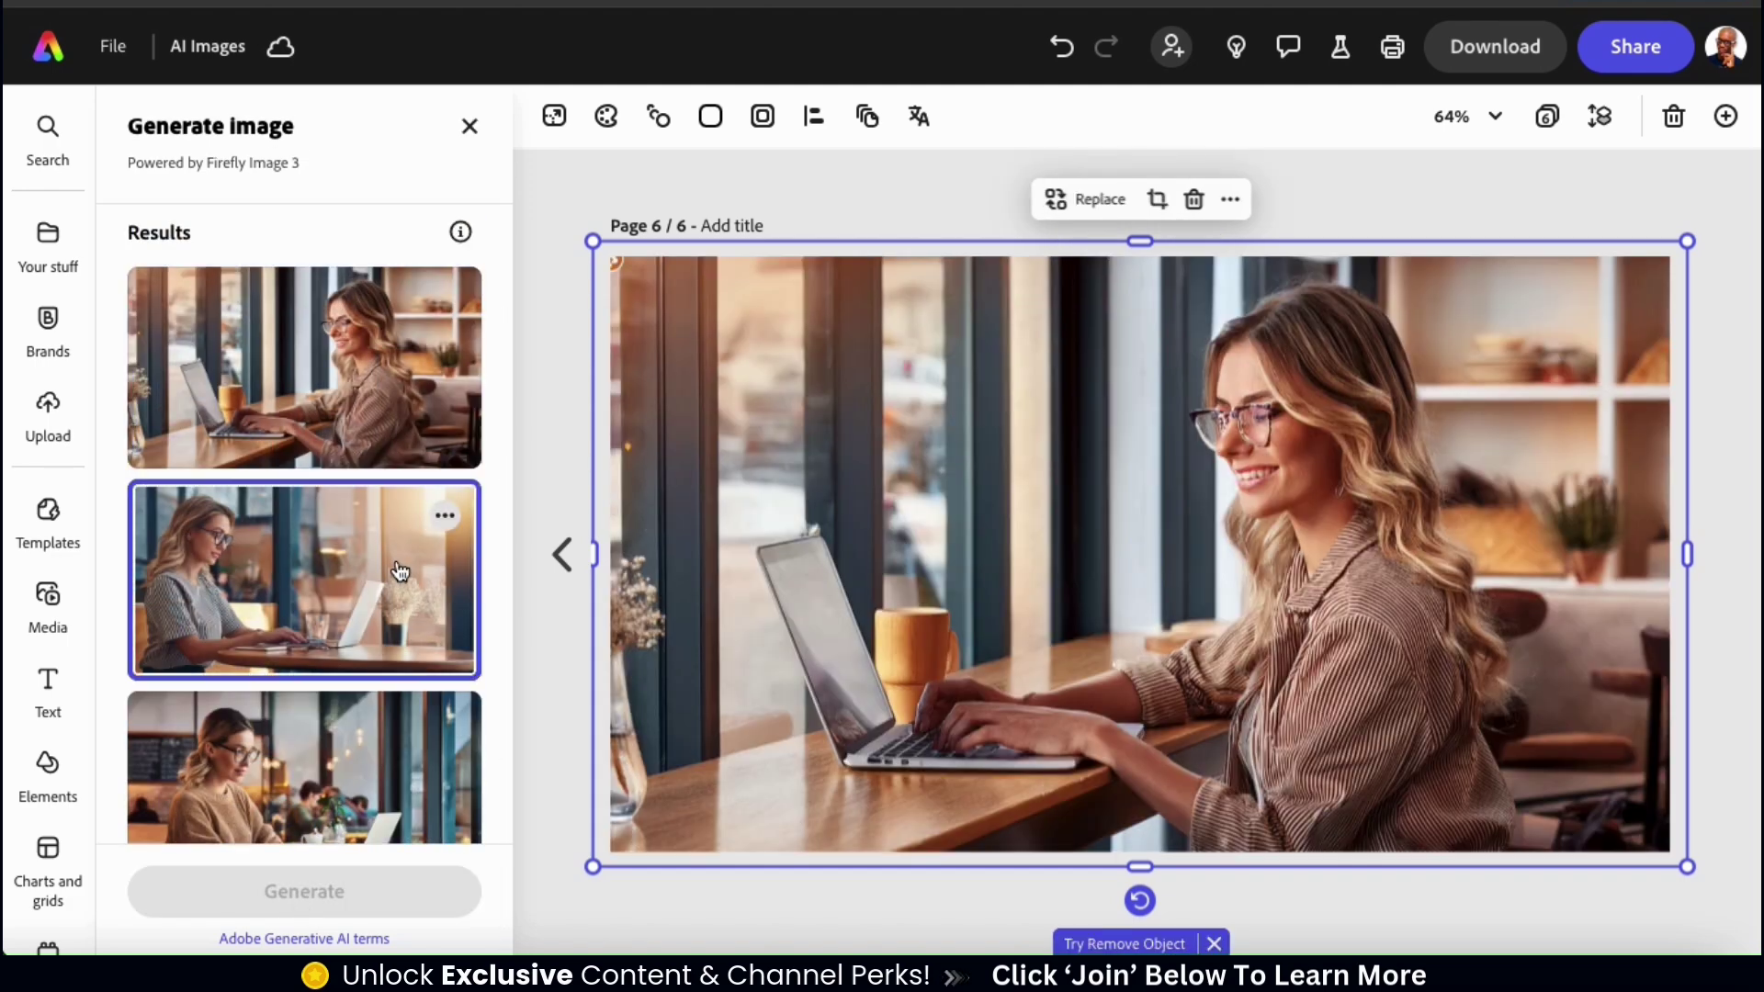
Compare the café results and place the woman in a headband typing on her laptop.
{"action": "left_click", "coordinate": [400, 572]}
{"action": "scroll", "coordinate": [402, 570], "scroll_direction": "down", "scroll_amount": 1}
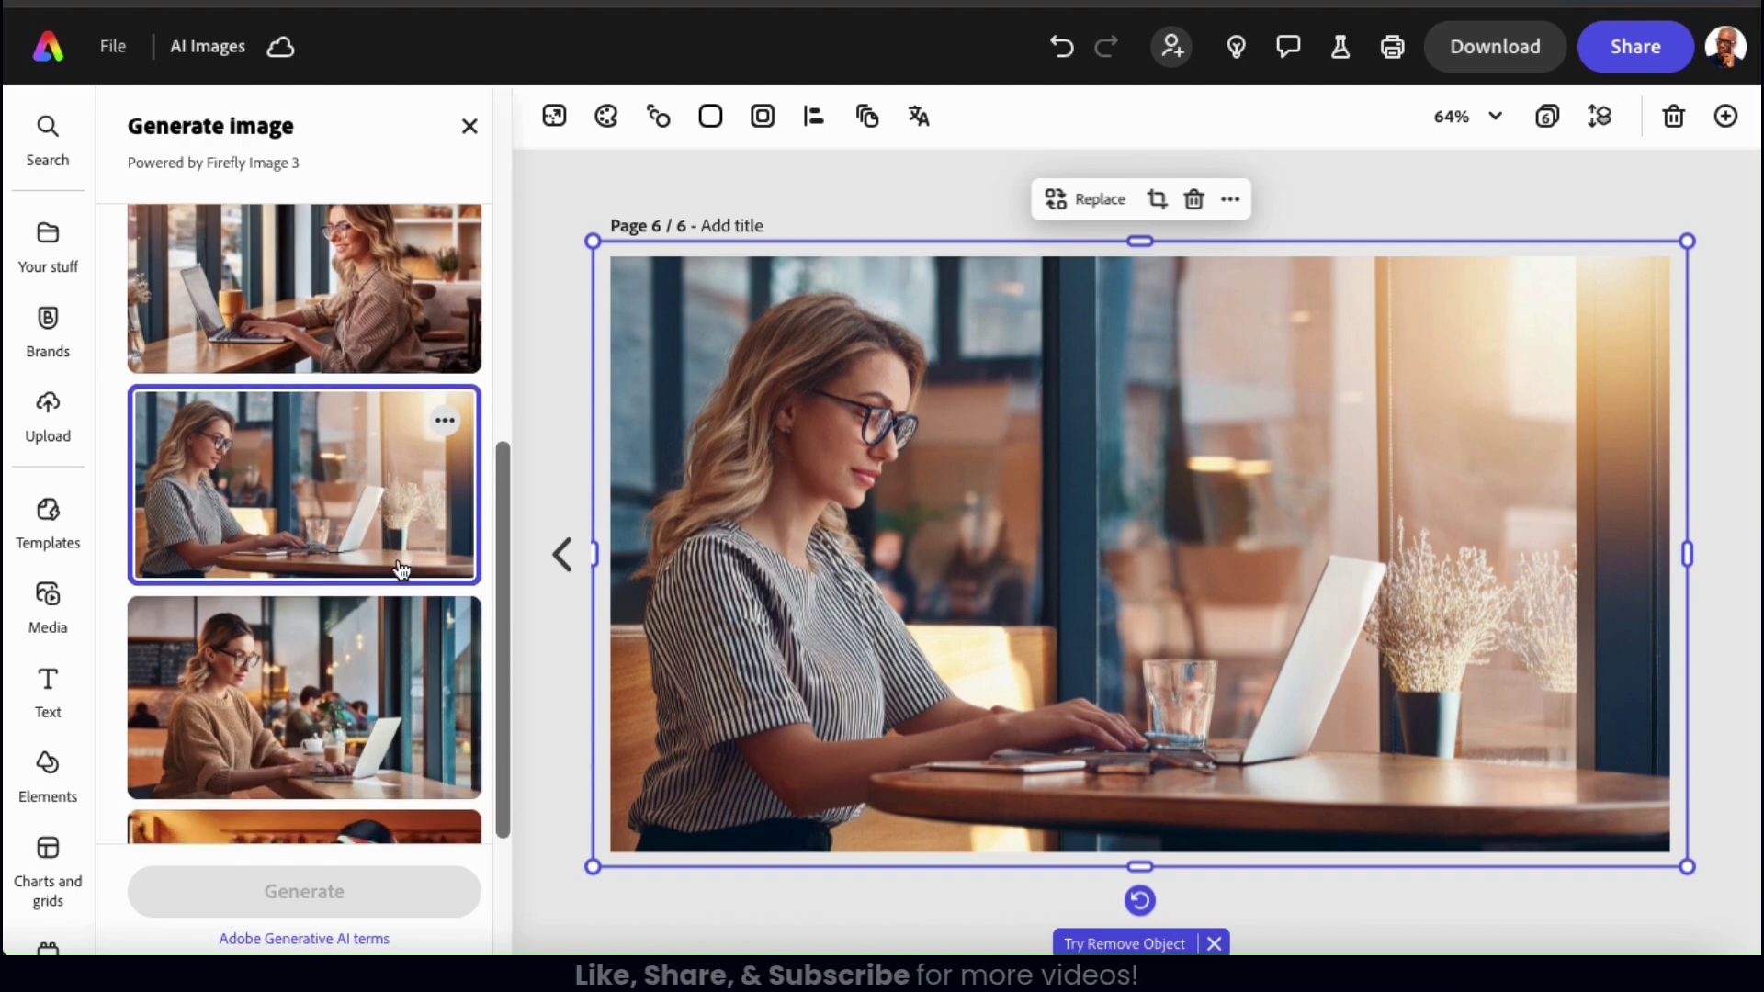
{"action": "scroll", "coordinate": [401, 569], "scroll_direction": "down", "scroll_amount": 3}
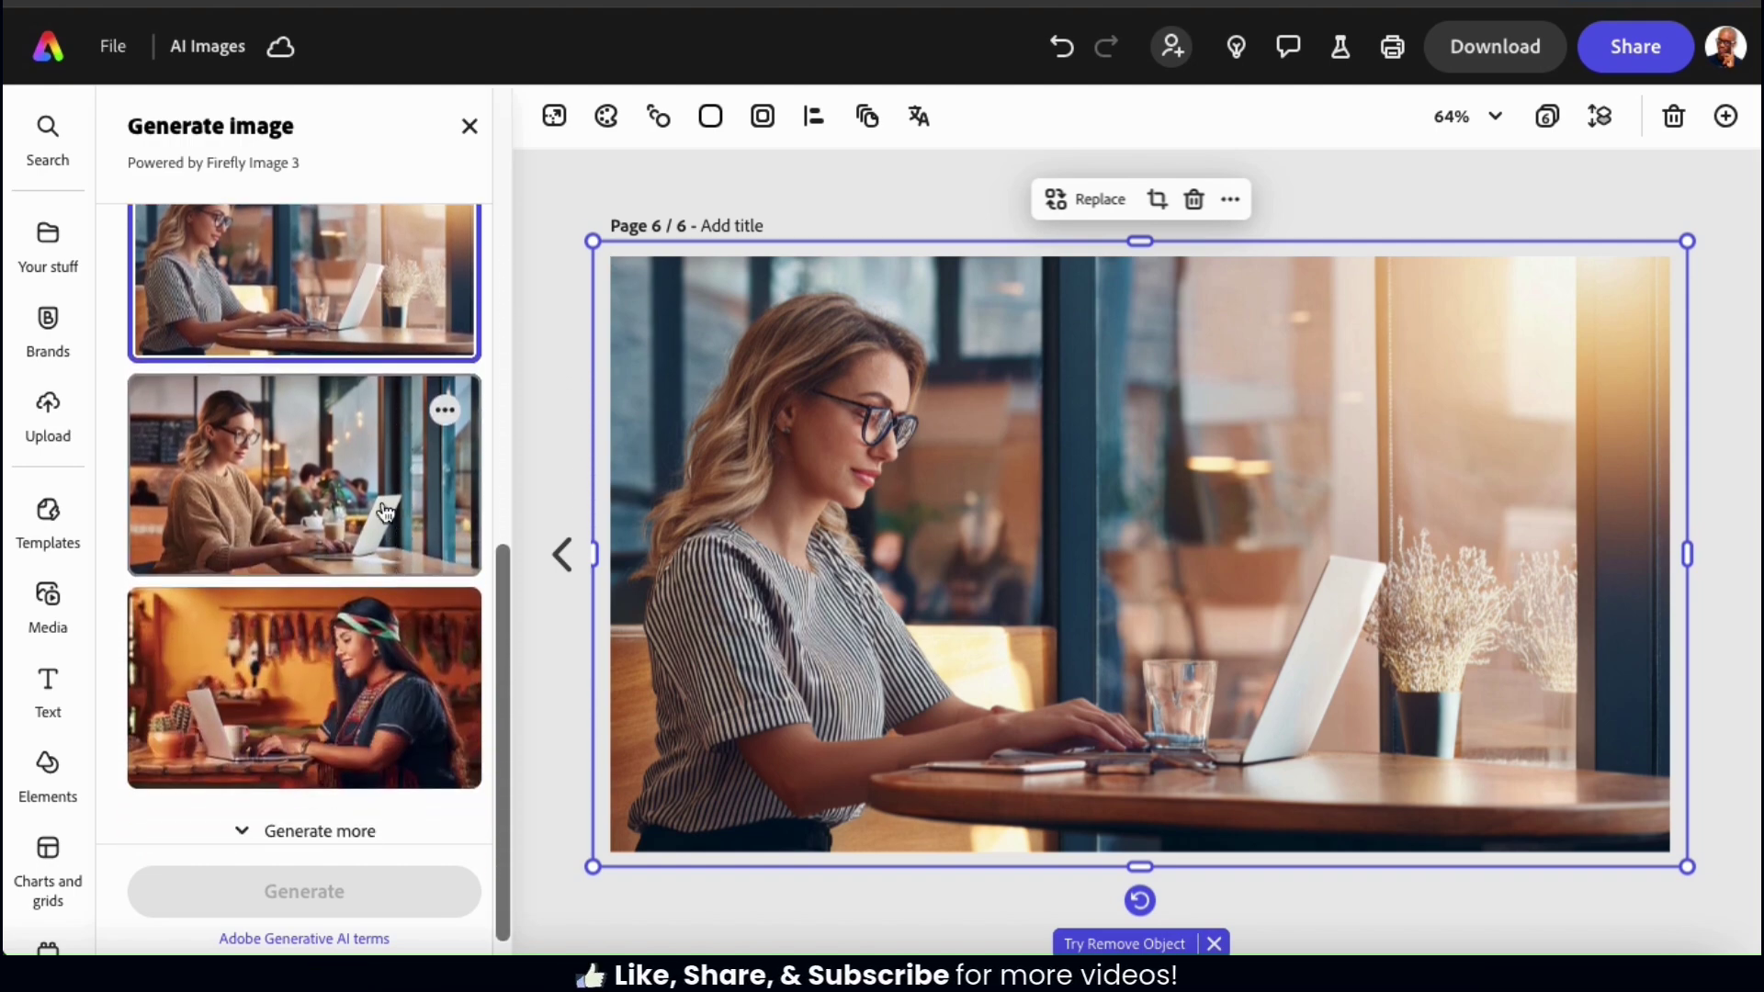
{"action": "left_click", "coordinate": [386, 511]}
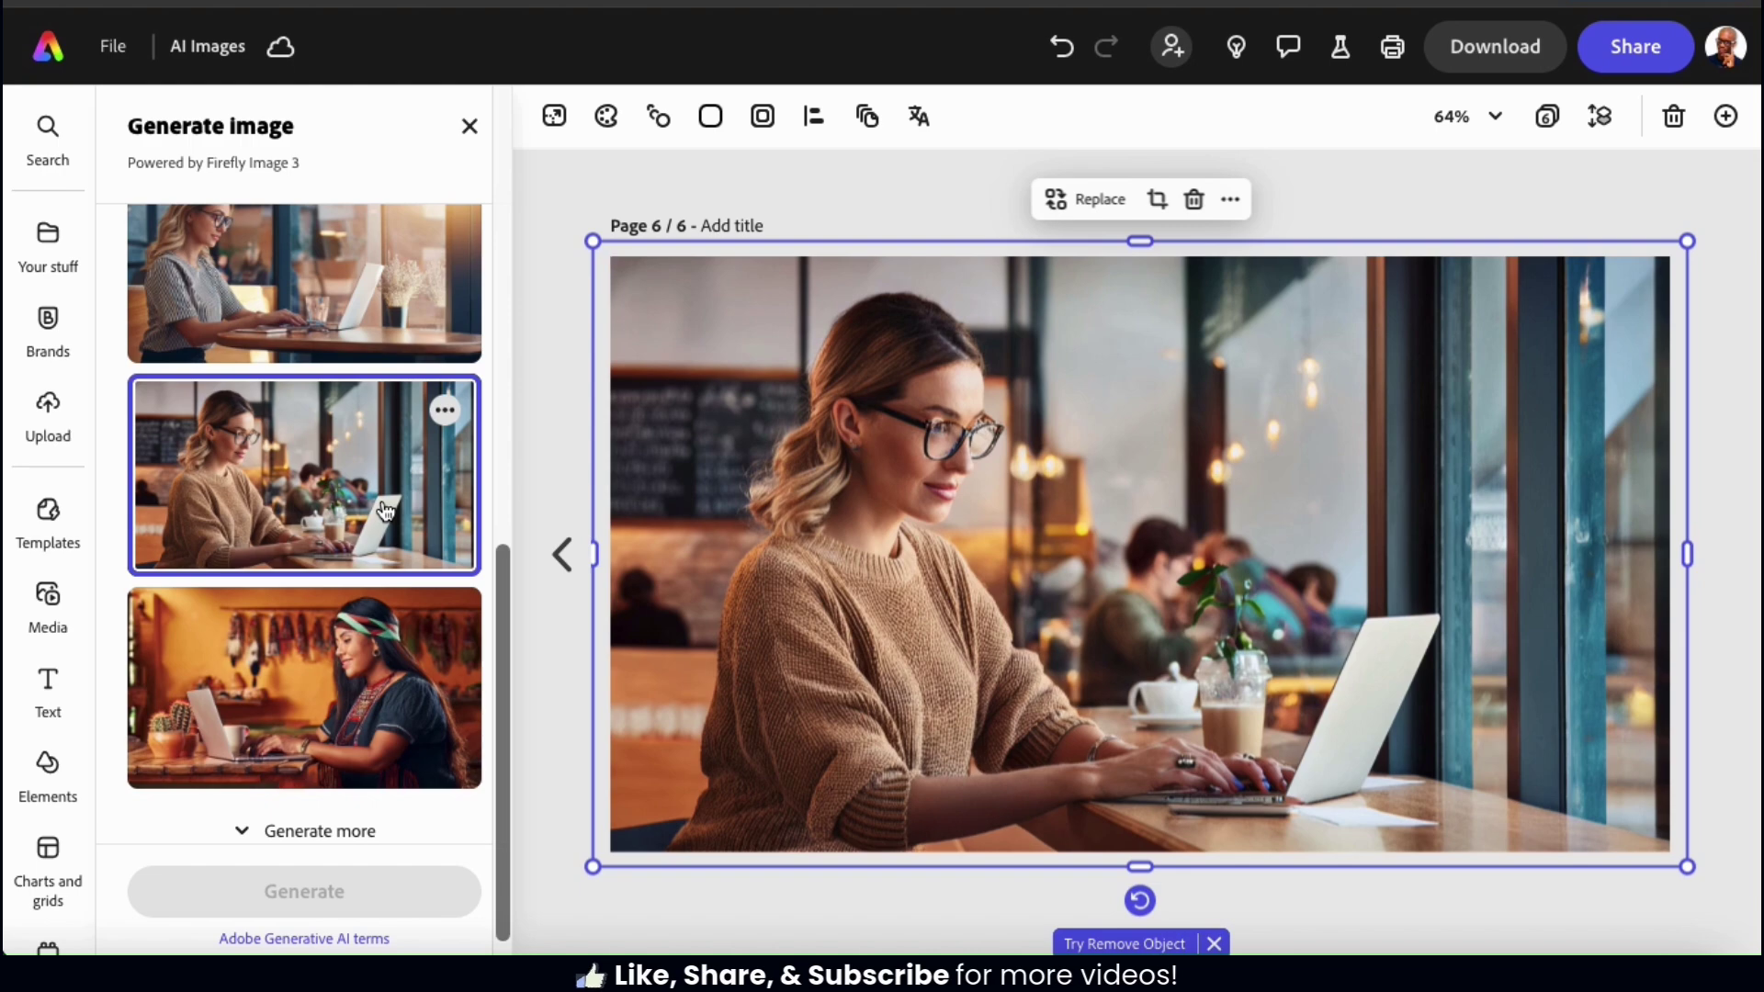
{"action": "scroll", "coordinate": [386, 514], "scroll_direction": "down", "scroll_amount": 1}
{"action": "left_click", "coordinate": [380, 628]}
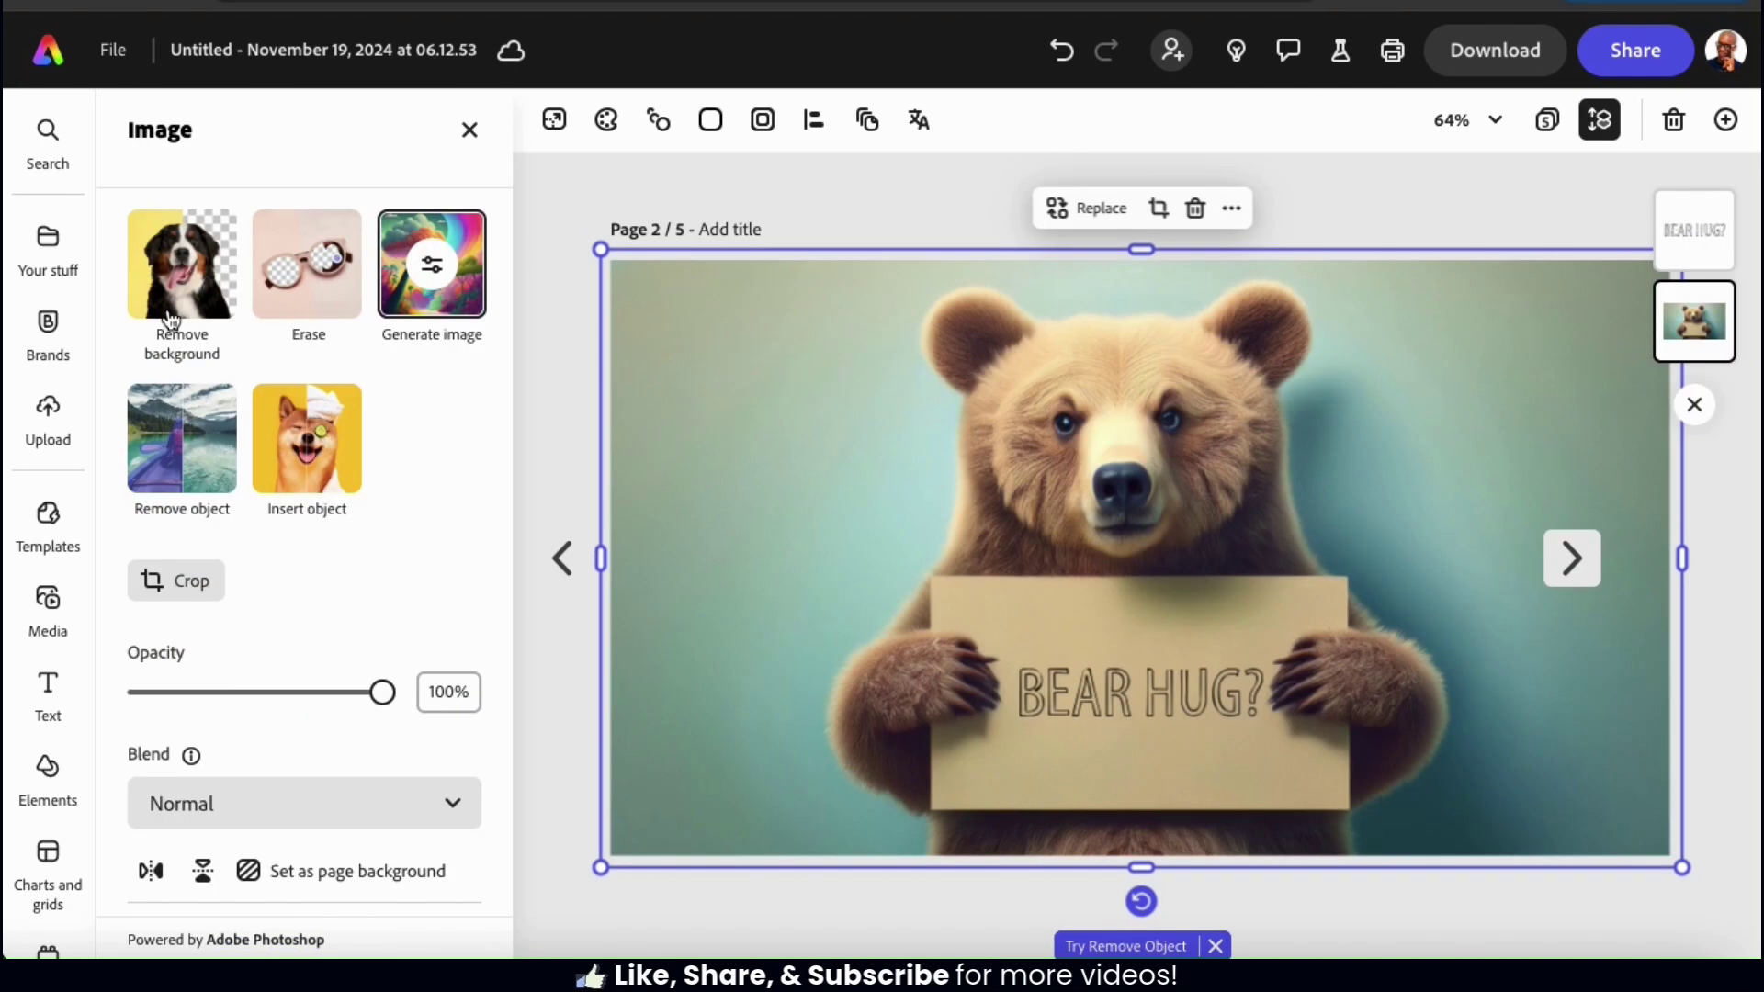
{"action": "left_click", "coordinate": [166, 306]}
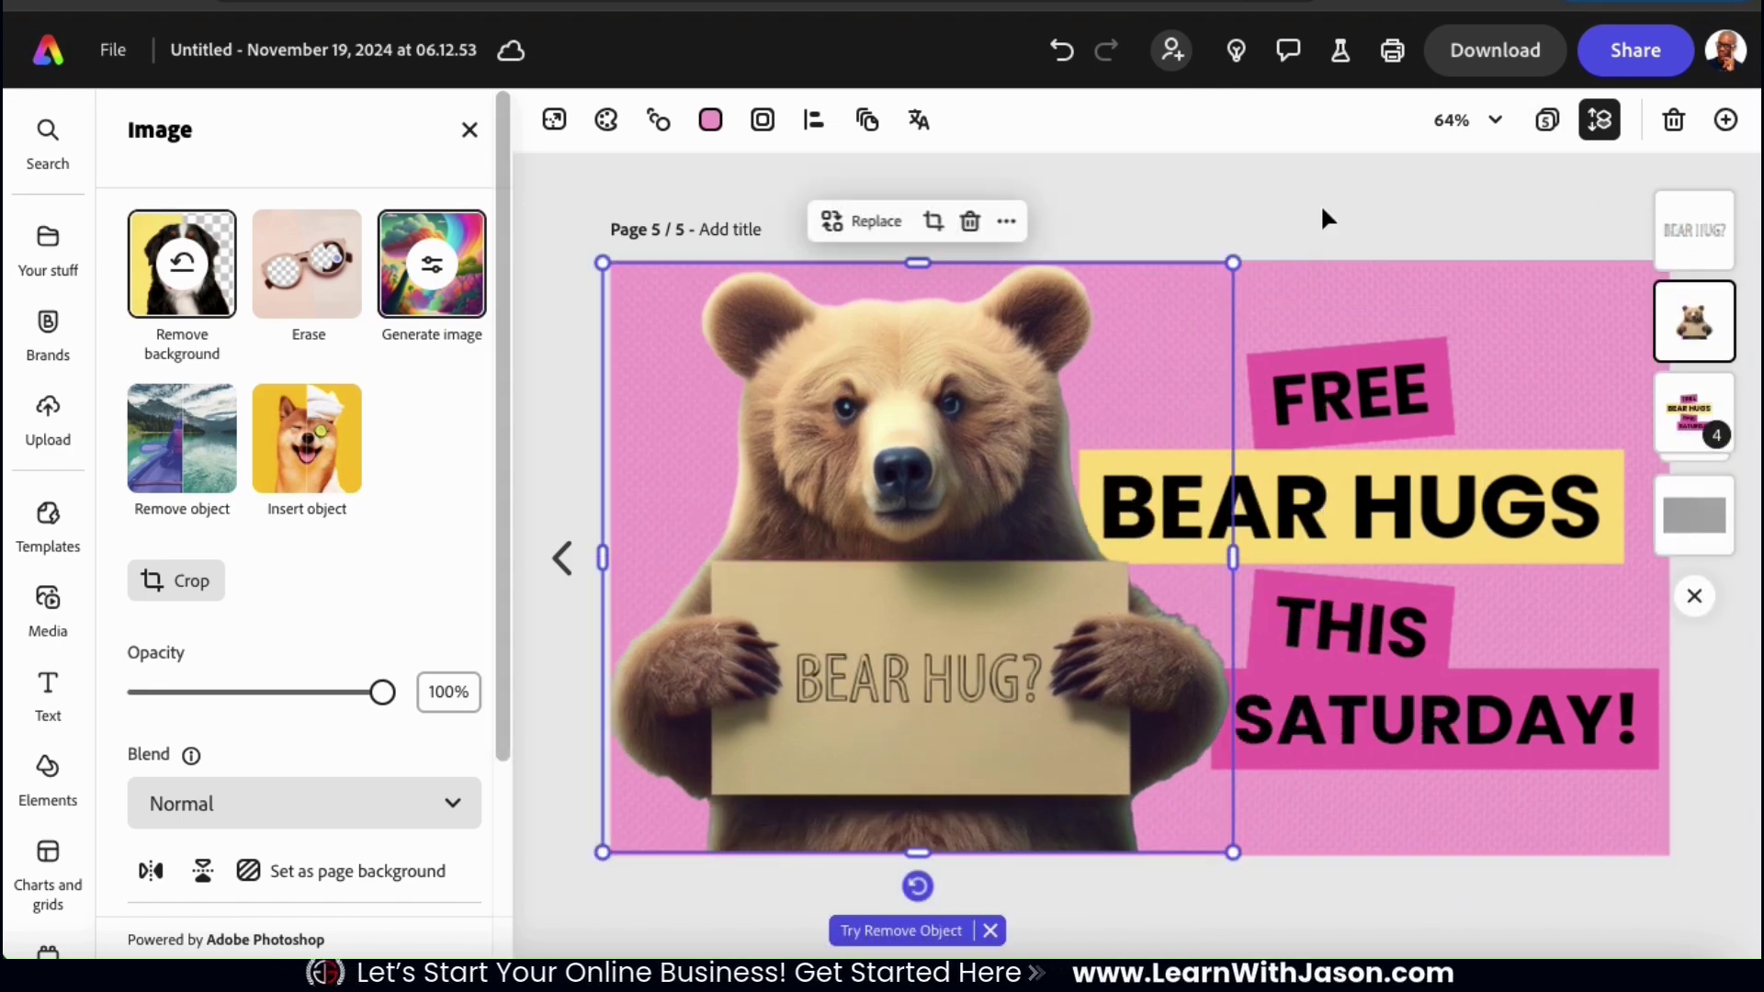
Bring up the 7,842 YouTube thumbnail templates beside page 5's bear-hug thumbnail.
{"action": "left_click", "coordinate": [1322, 210]}
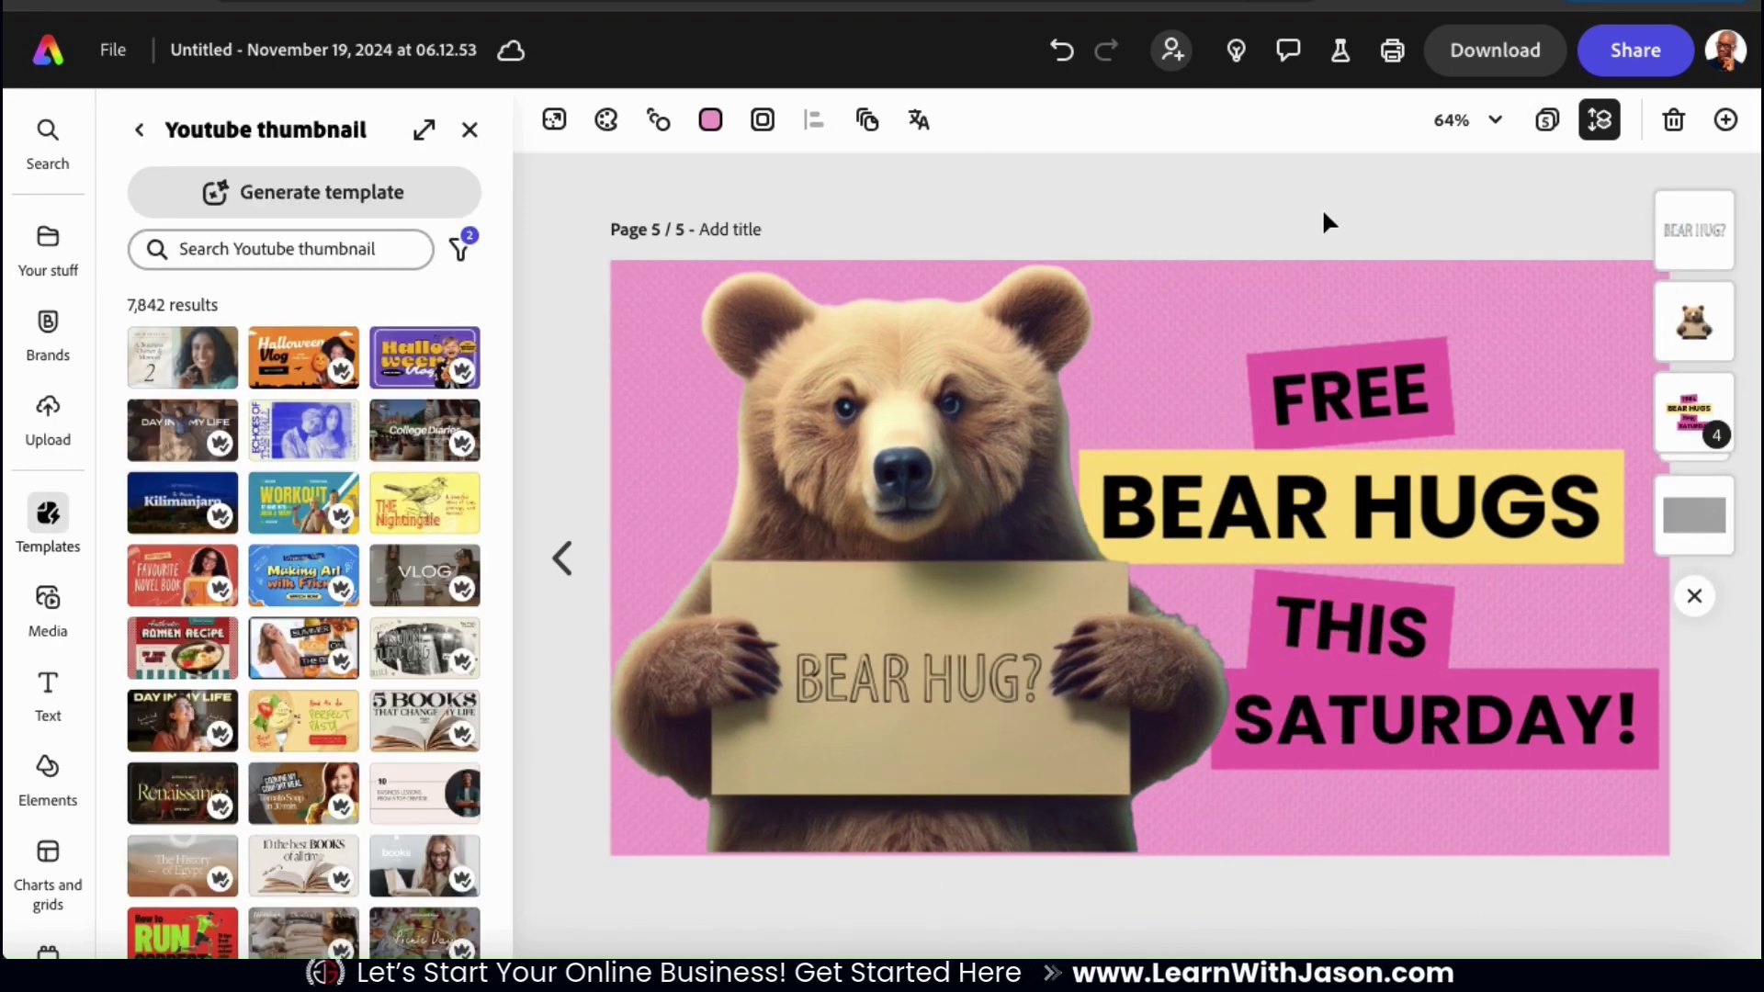